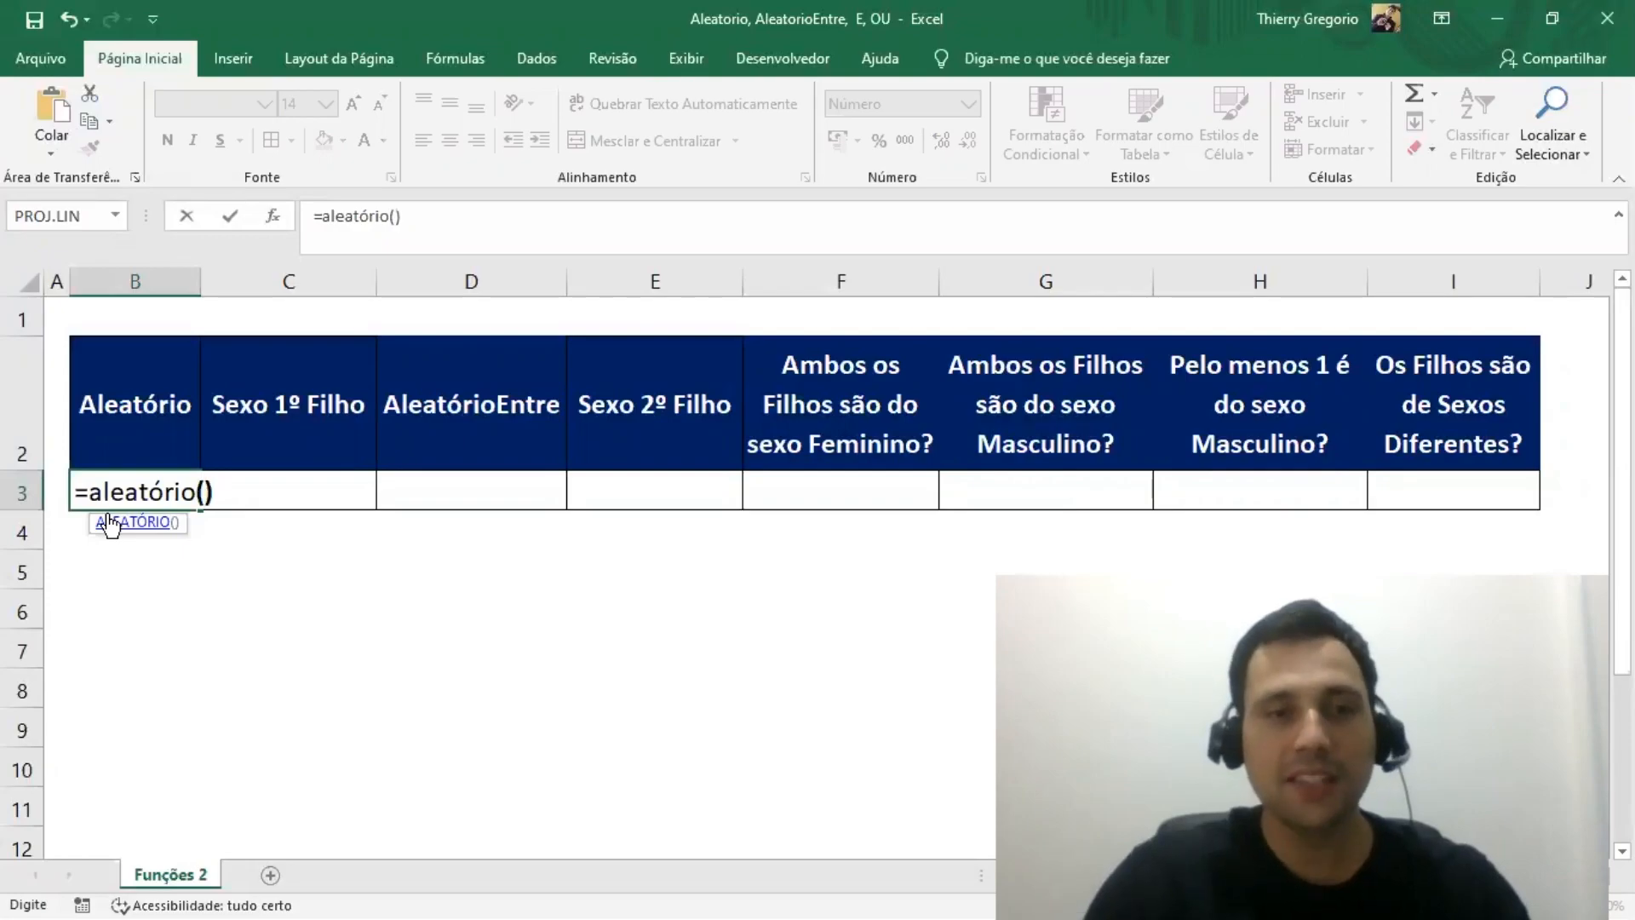
# Enter the formula =ALEATÓRIO() in cell B3 and recalculate the sheet several times to generate new random numbers
pyautogui.press('Return')
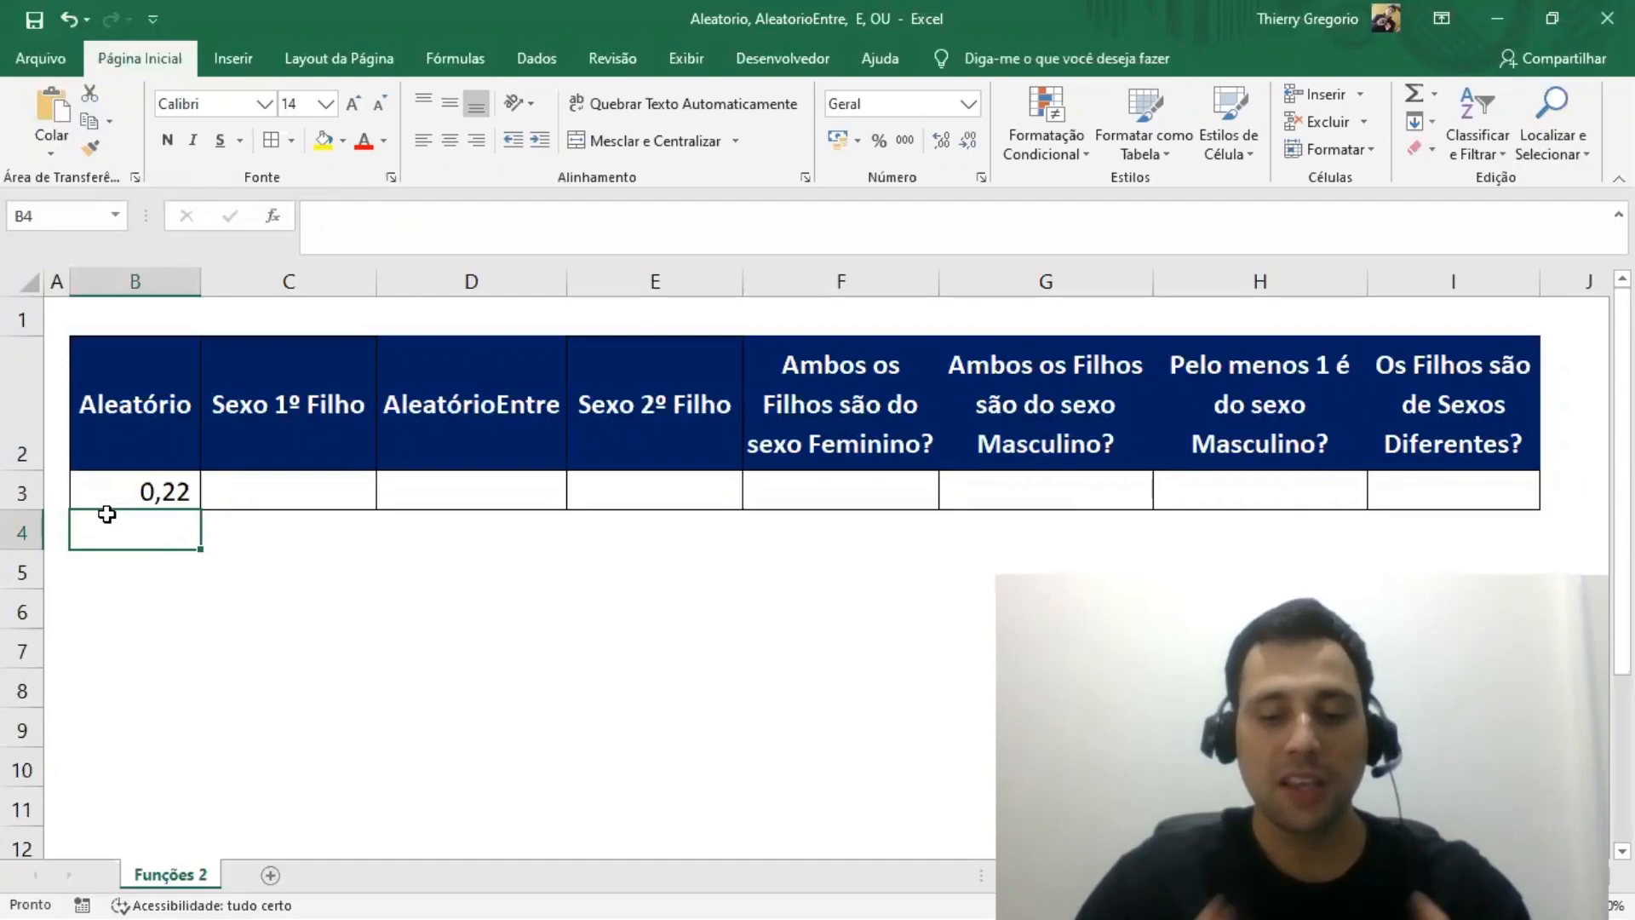
pyautogui.press('F9')
pyautogui.press('F9')
pyautogui.press('F9')
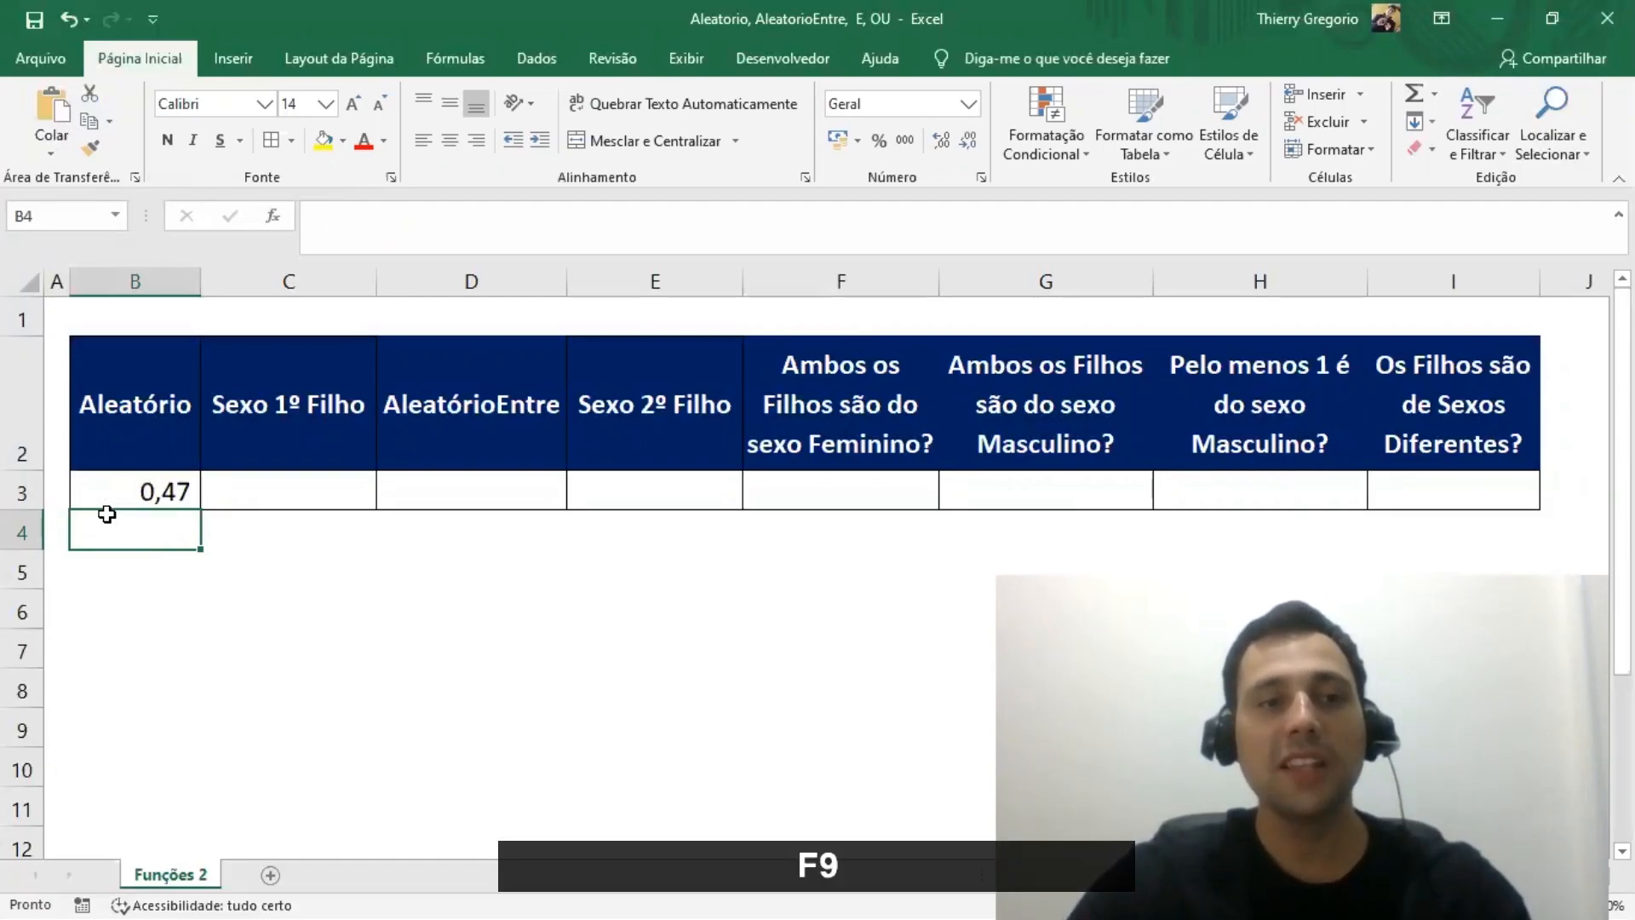
pyautogui.press('F9')
pyautogui.press('F9')
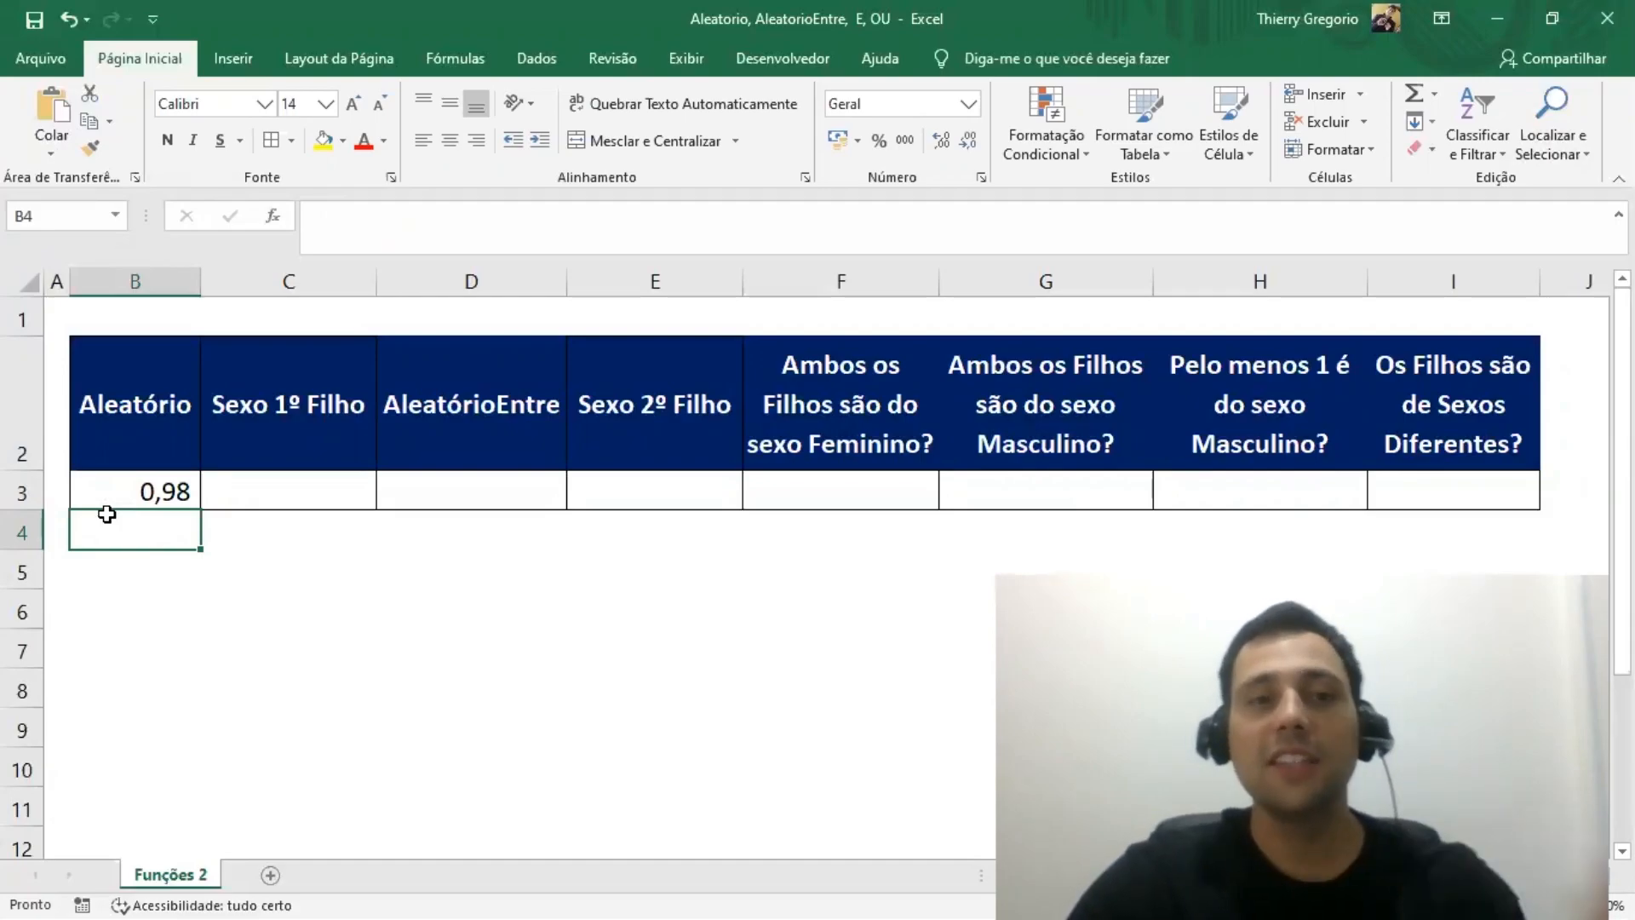
pyautogui.press('F9')
# Enter the formula =ALEATÓRIOENTRE(10;20) in cell D3, under the AleatórioEntre header
pyautogui.press('Up')
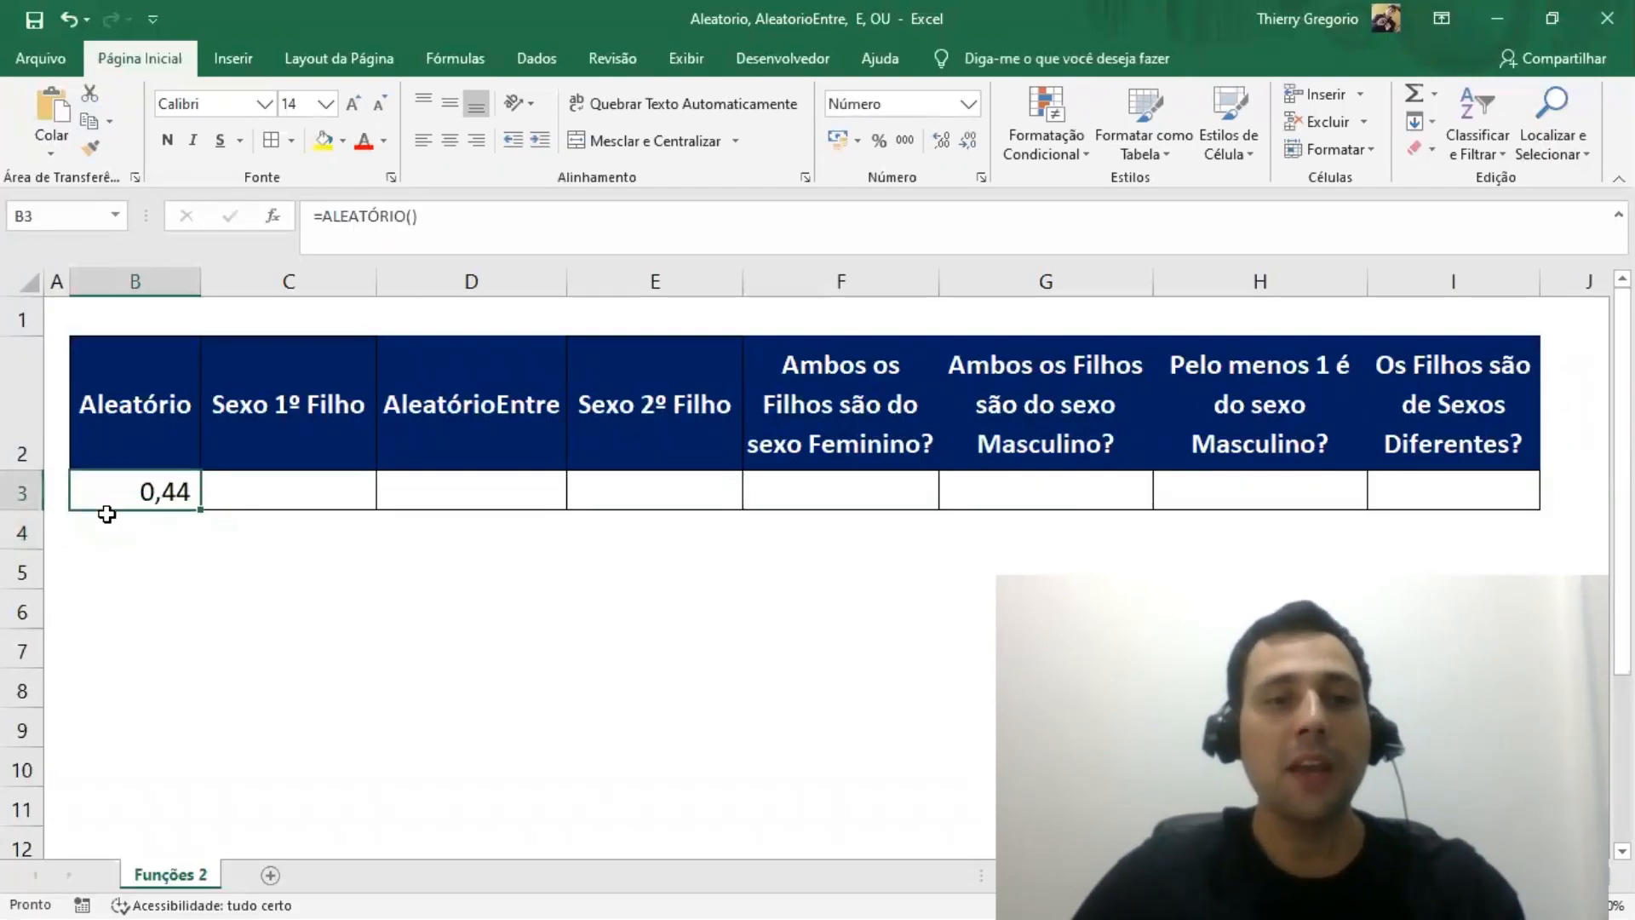
pyautogui.press('Right')
pyautogui.press('Right')
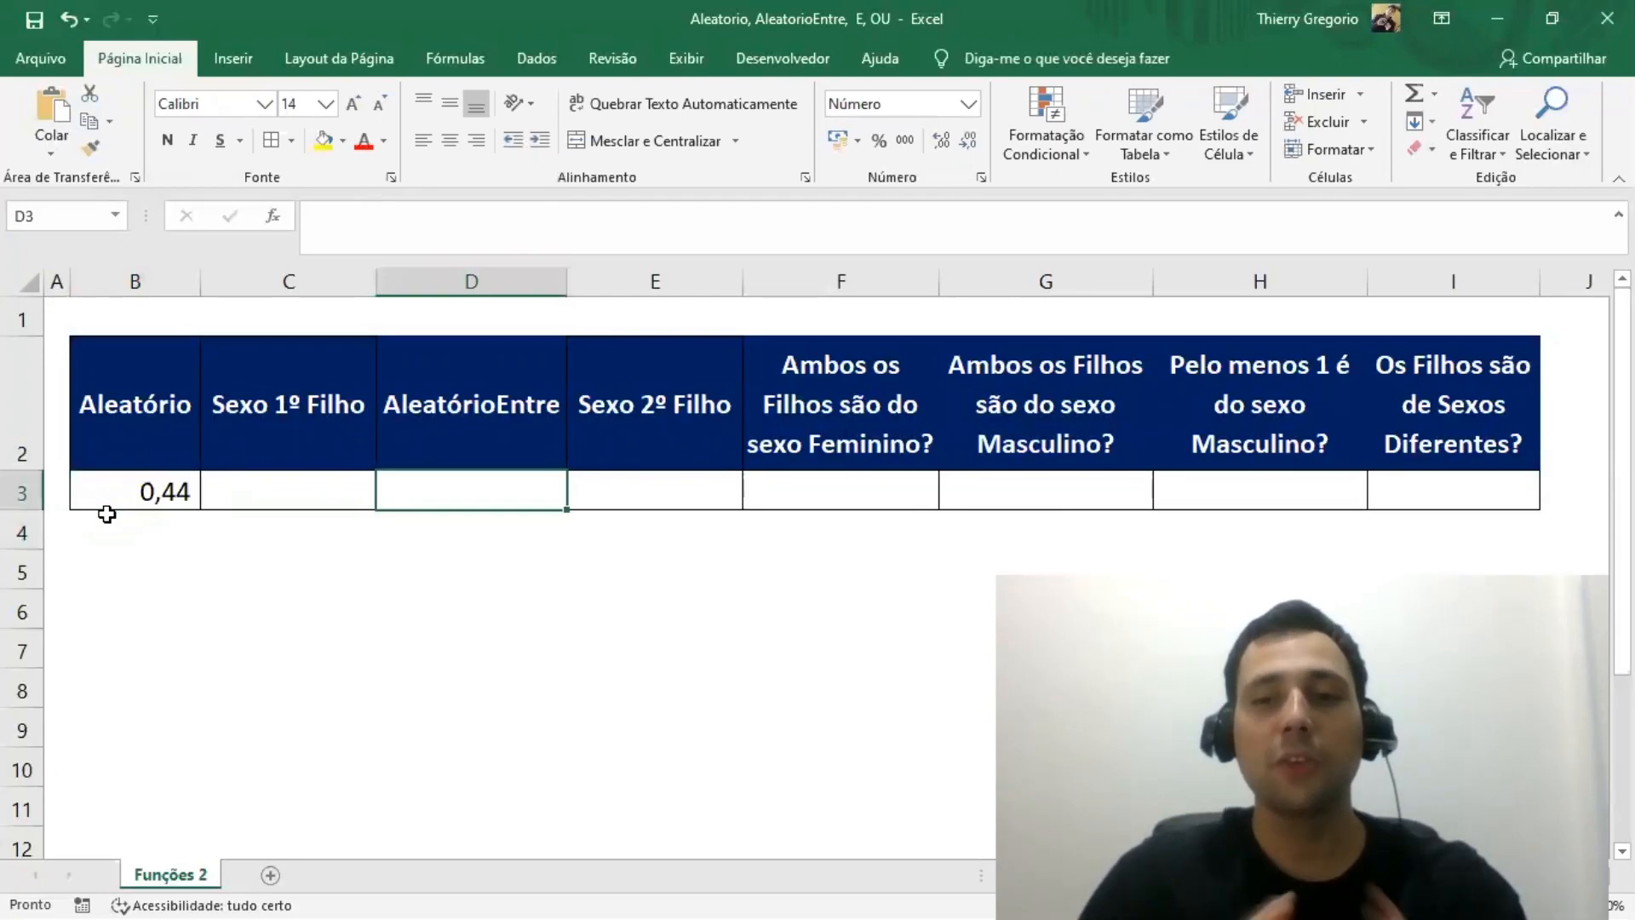
pyautogui.write('=a')
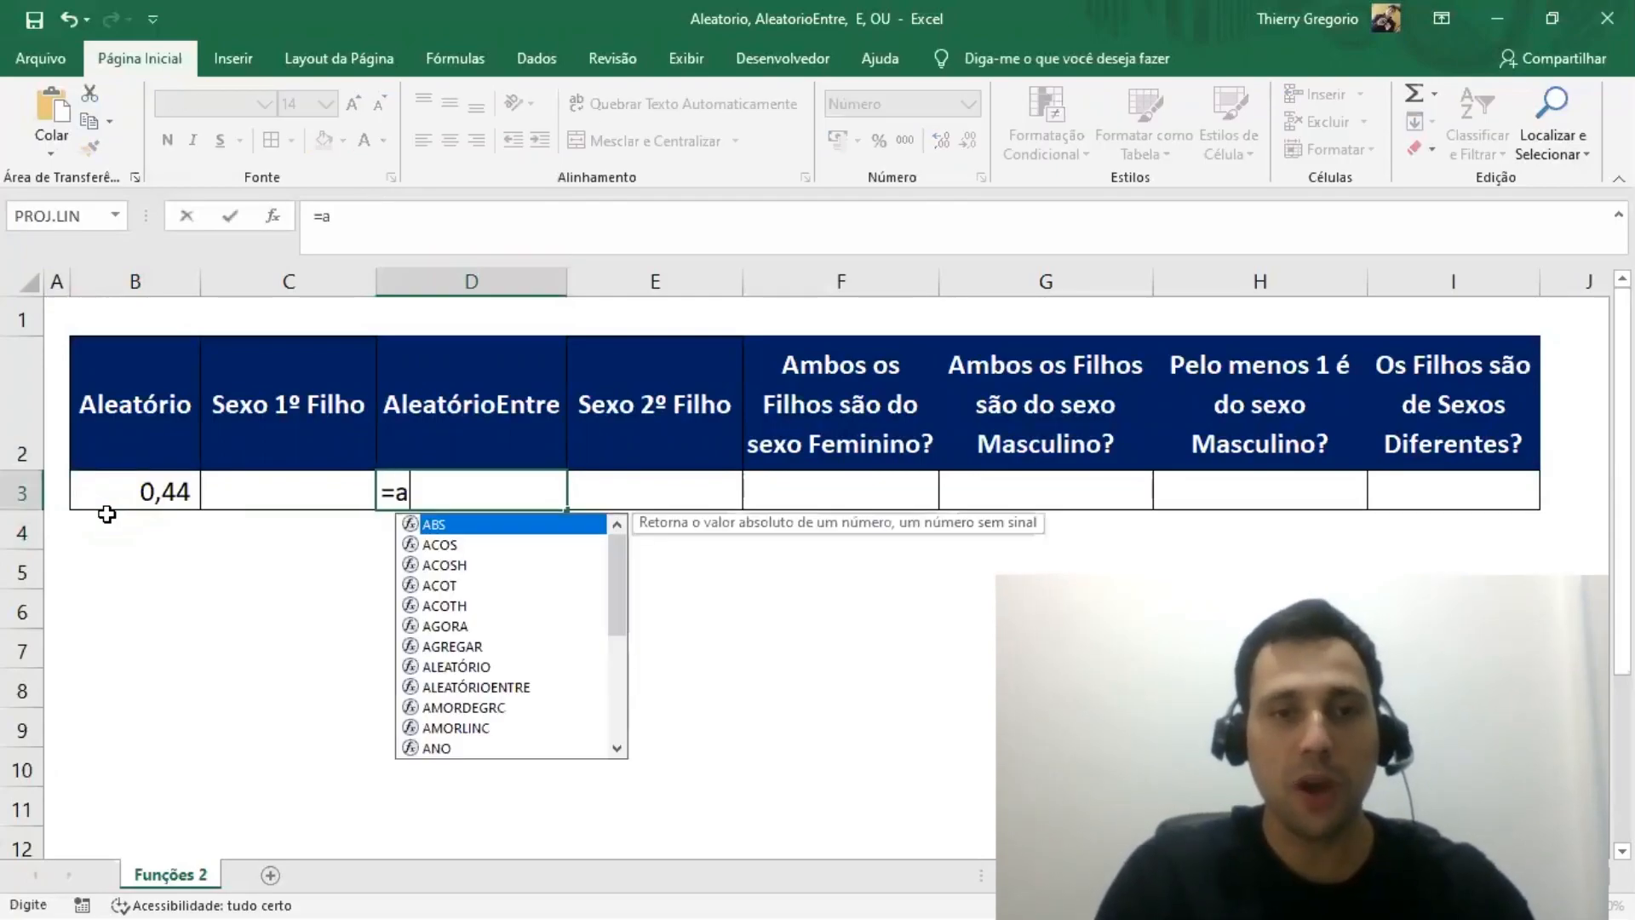
pyautogui.write('leatórioe')
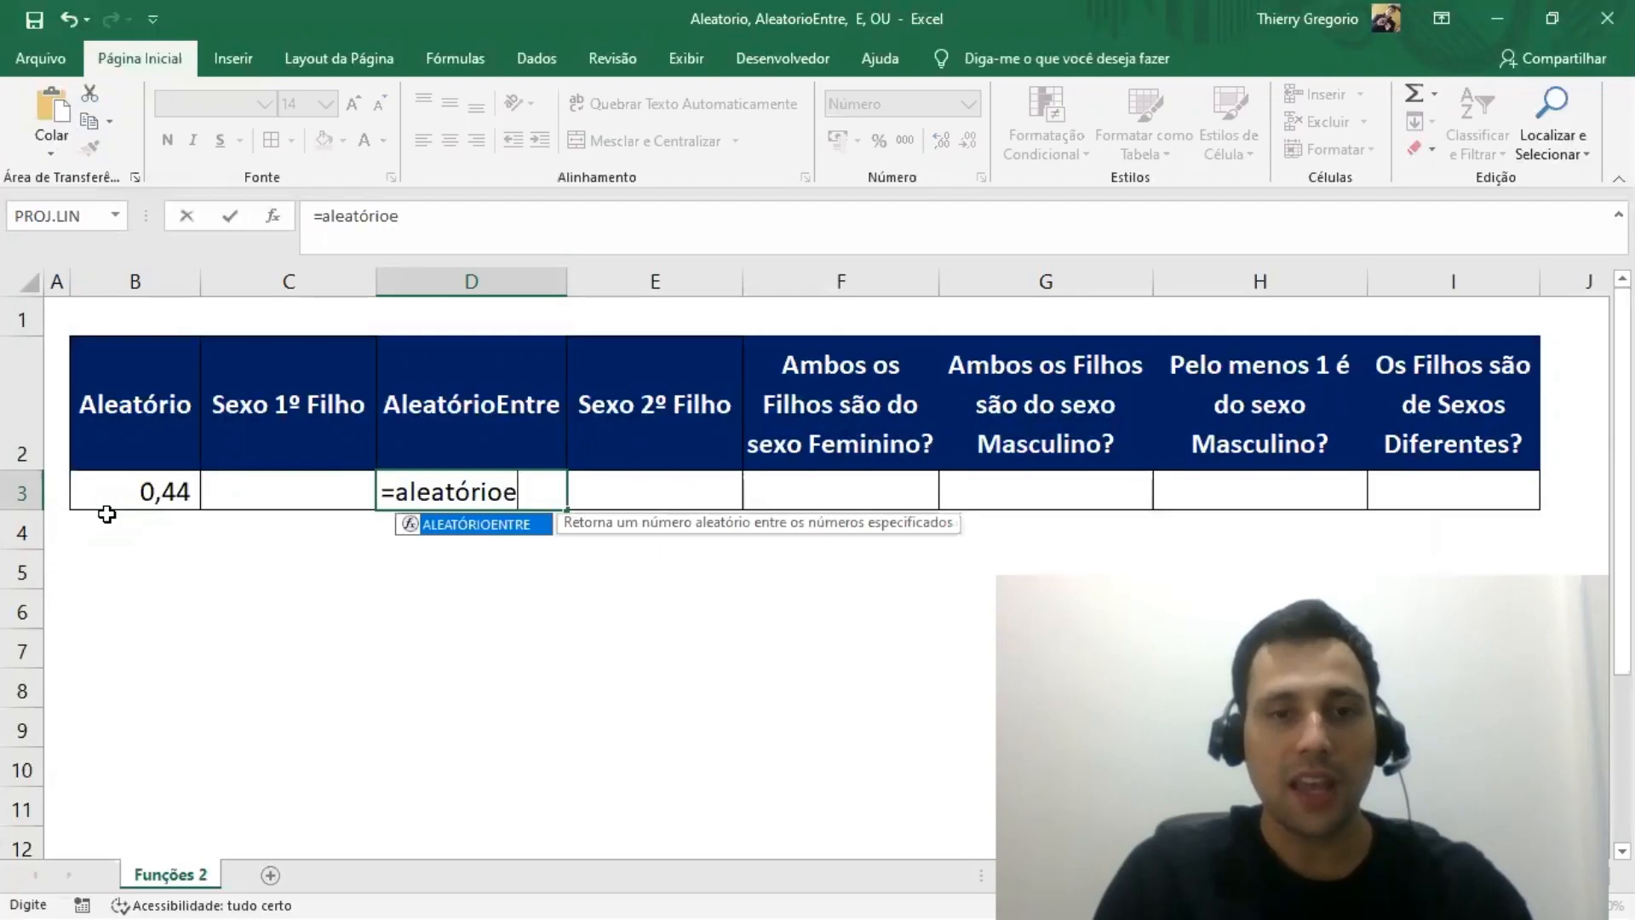
pyautogui.write('ntre(')
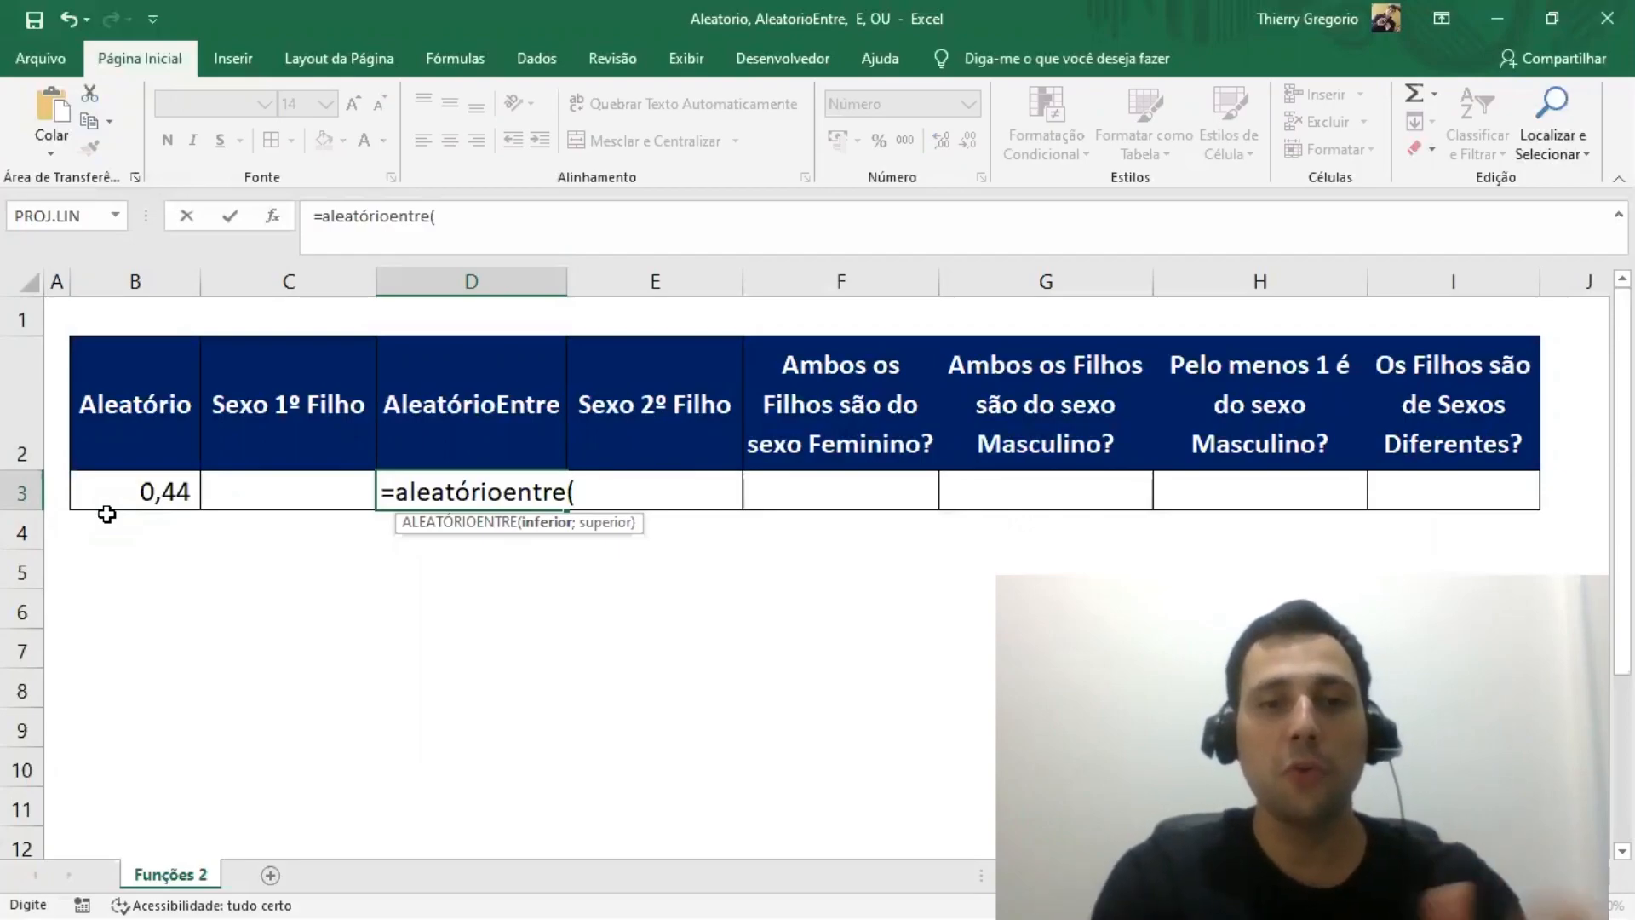
pyautogui.write('10')
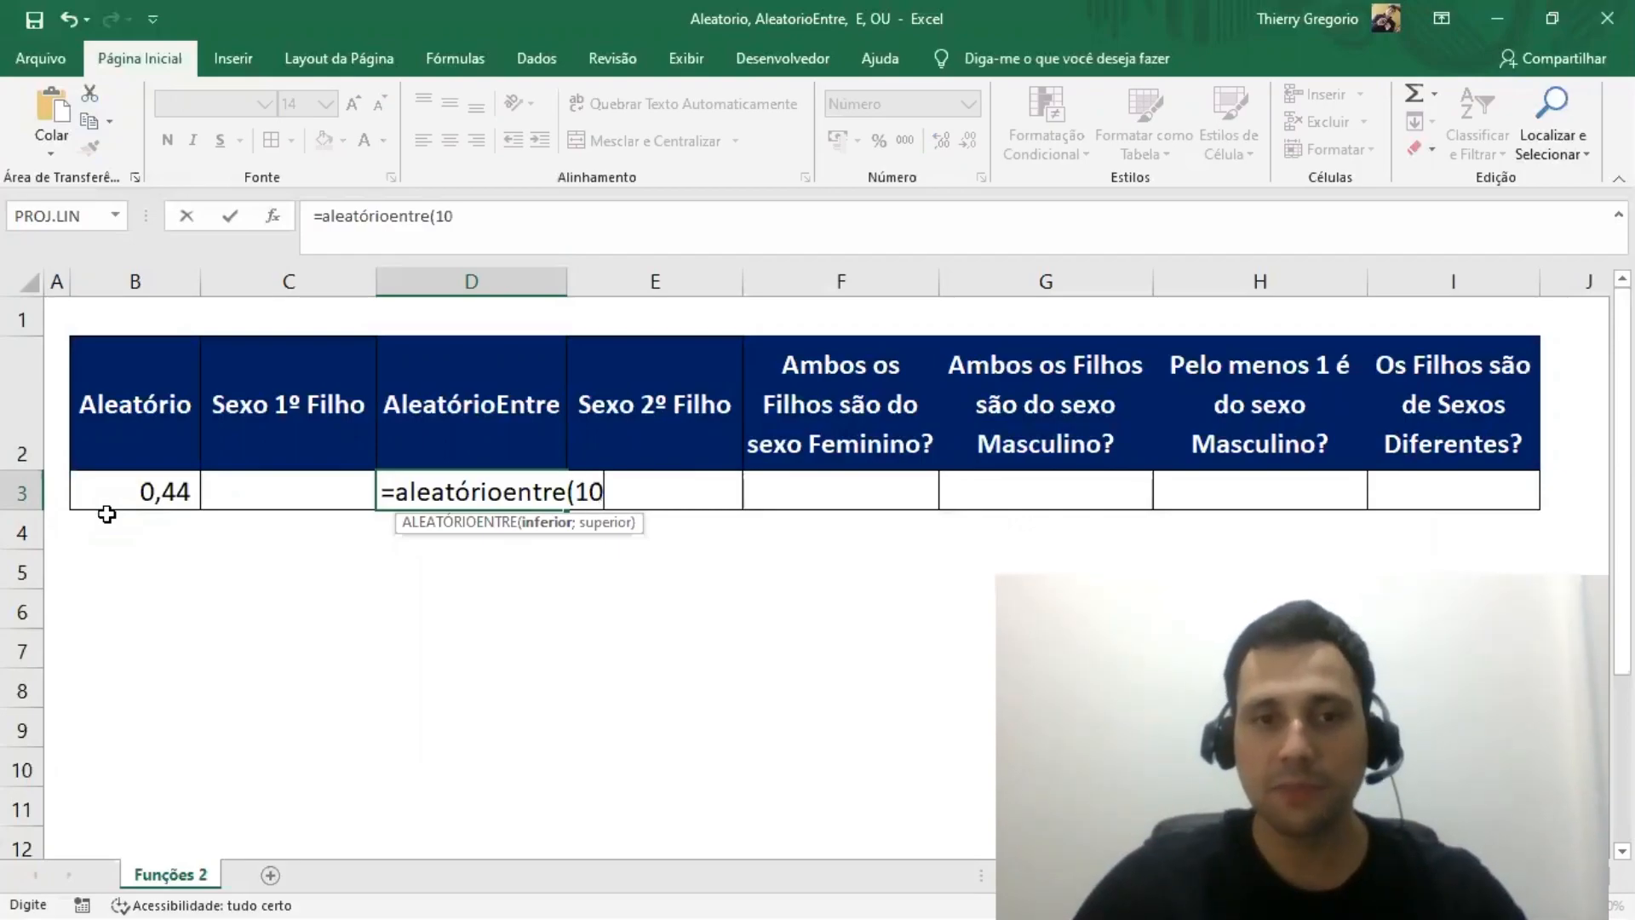
pyautogui.write(';')
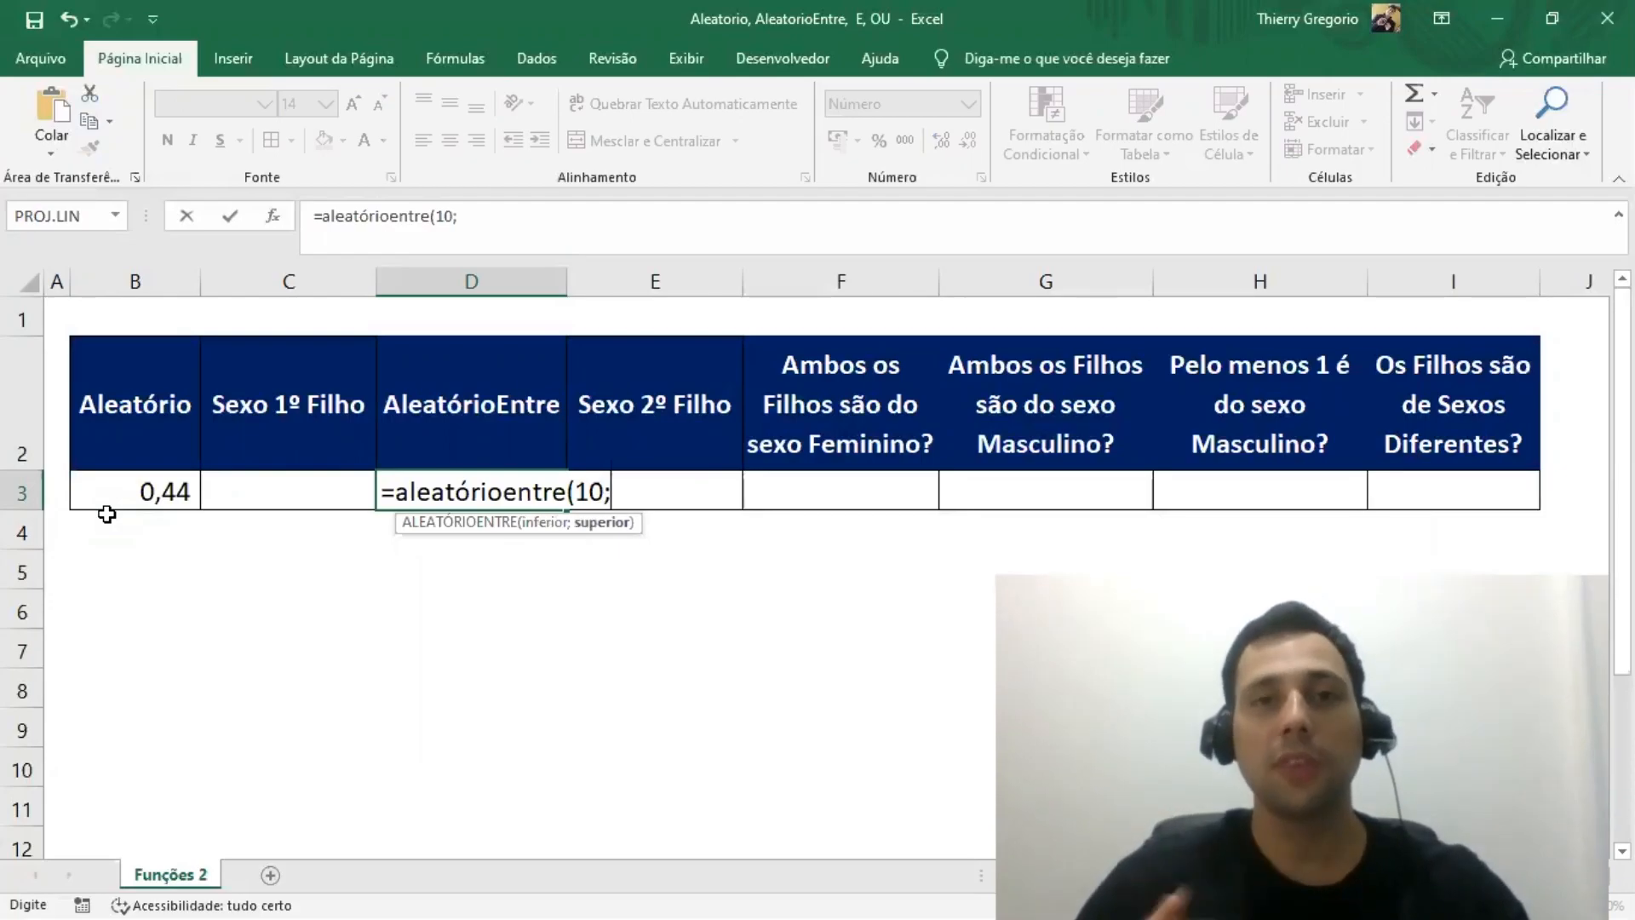
pyautogui.write('20)')
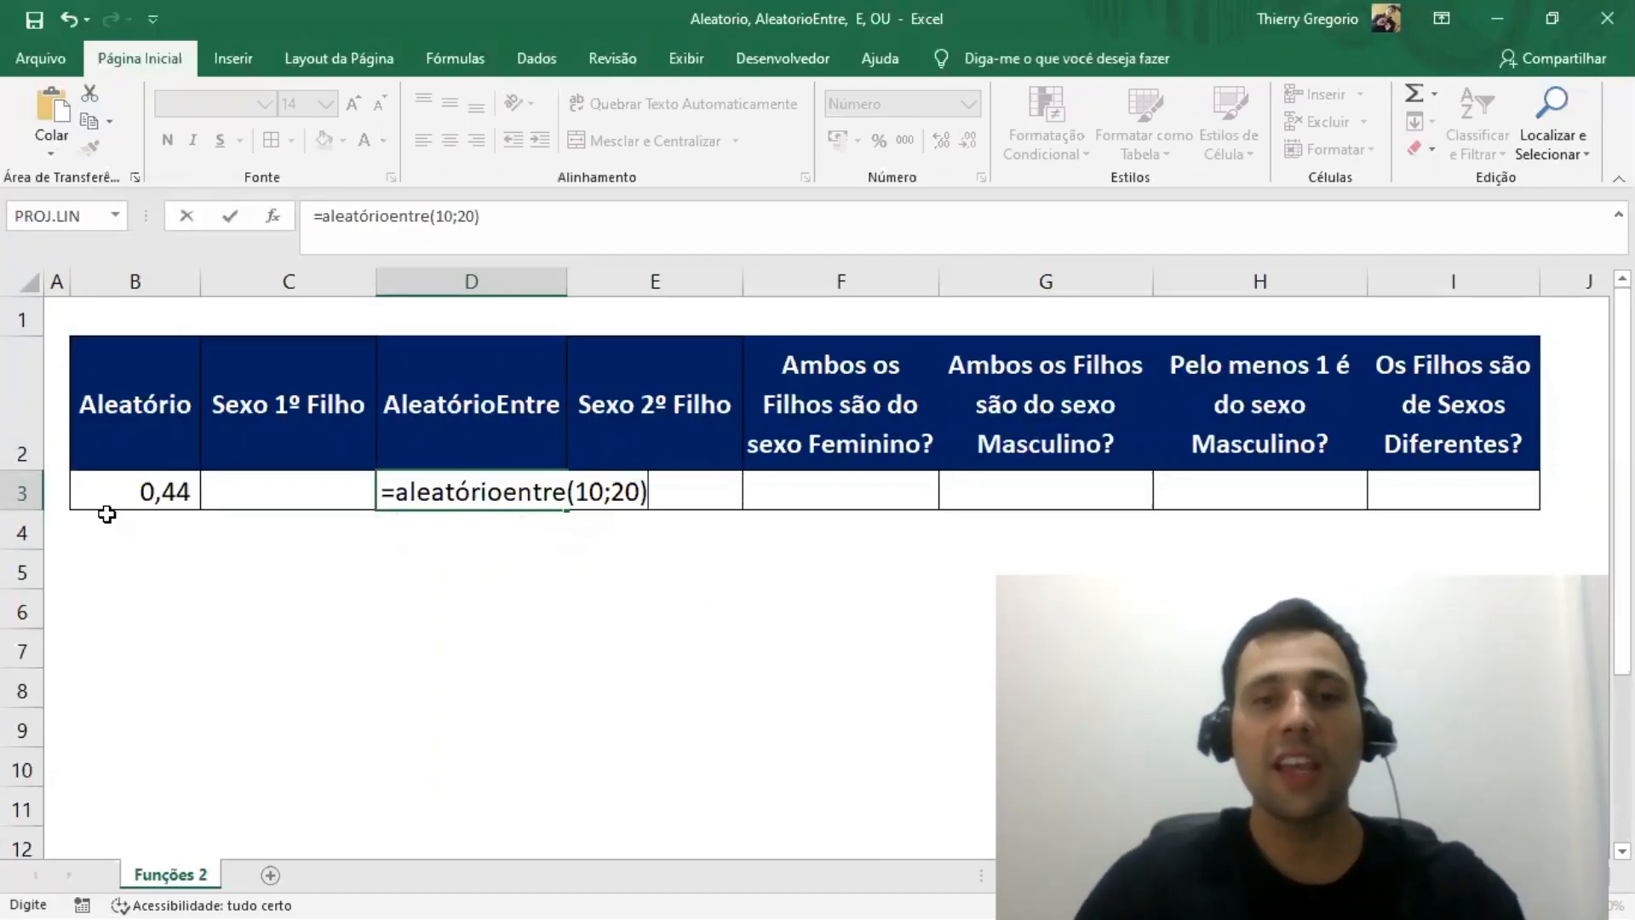
pyautogui.press('Return')
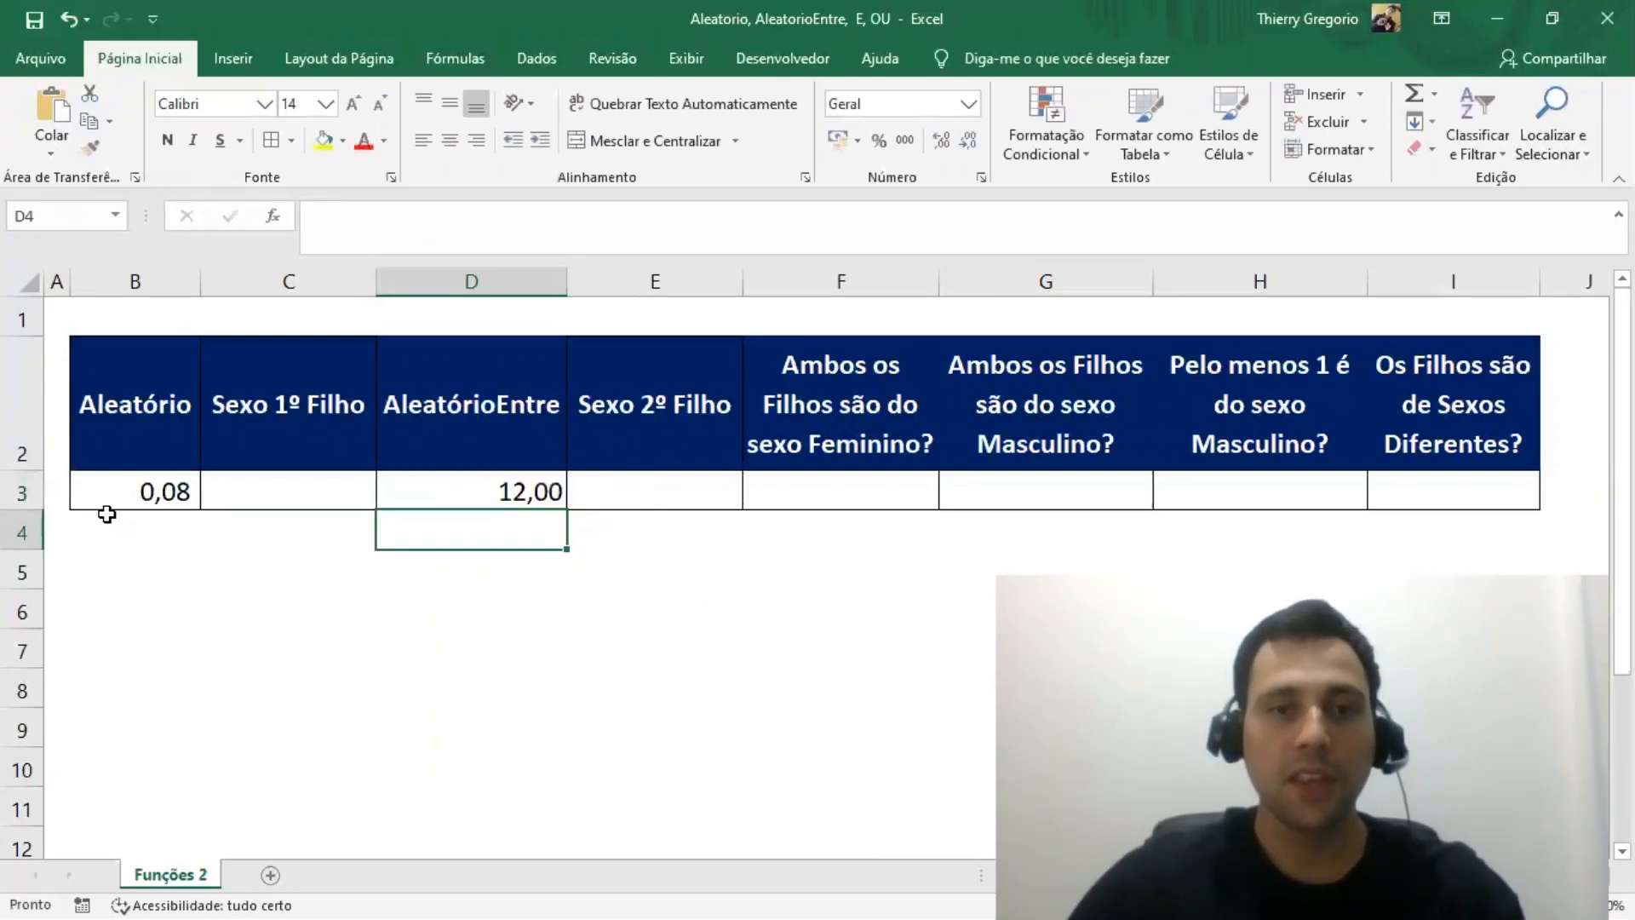
# Recalculate the sheet repeatedly to examine the random numbers generated in B3 and D3
pyautogui.press('F9')
pyautogui.press('F9')
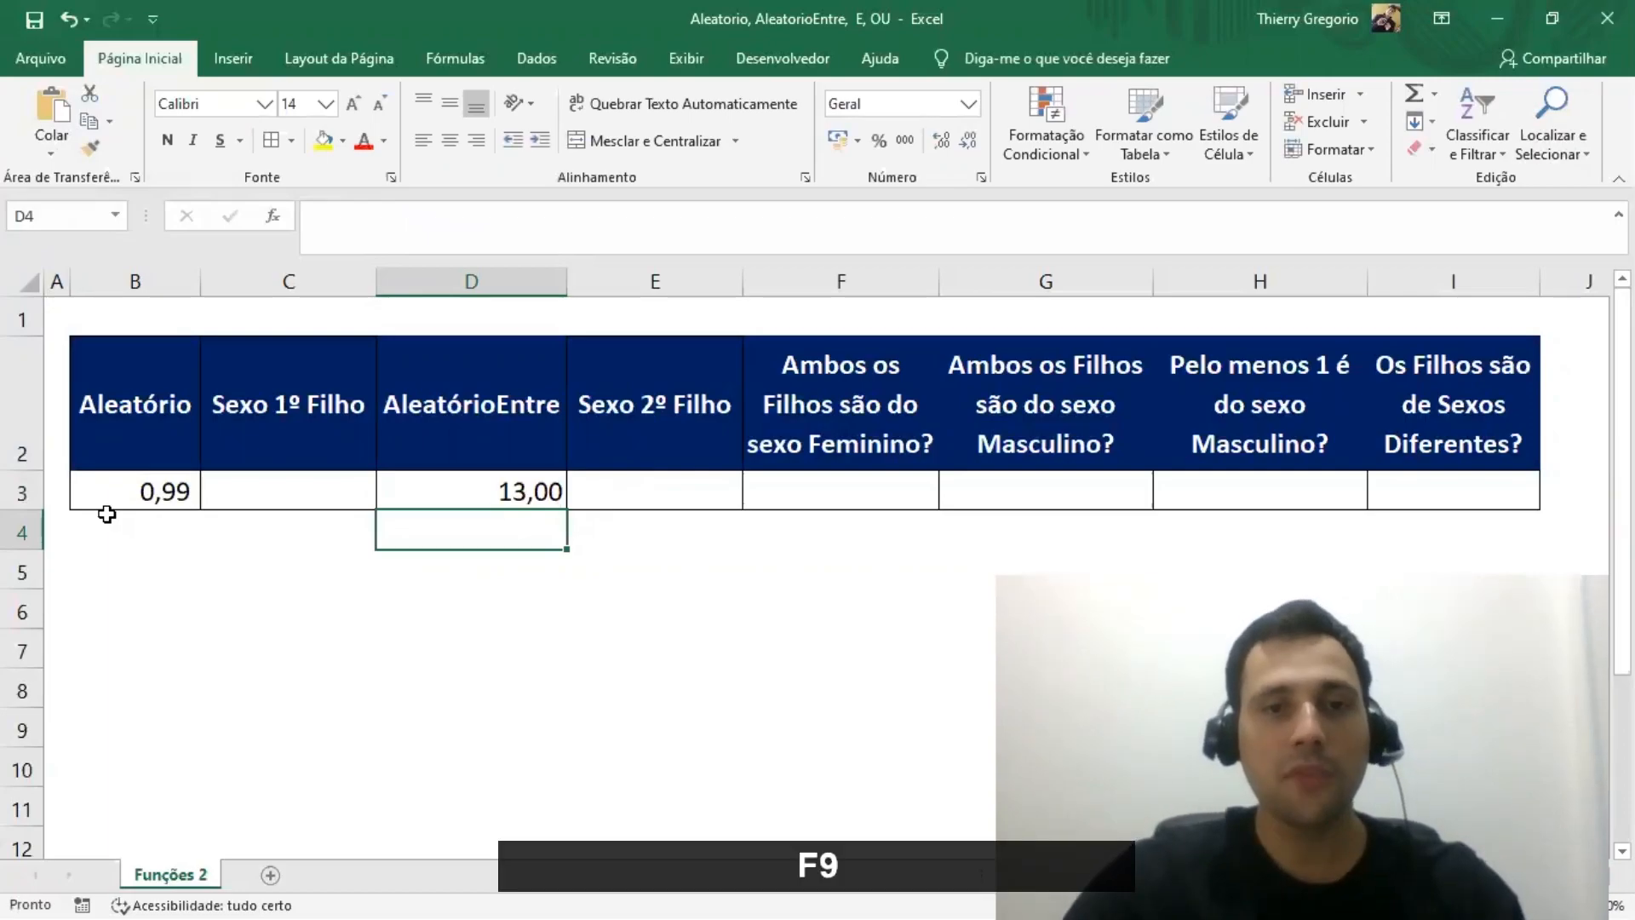
pyautogui.press('F9')
pyautogui.press('F9')
pyautogui.press('F9')
pyautogui.press('F9')
pyautogui.press('F9')
pyautogui.press('F9')
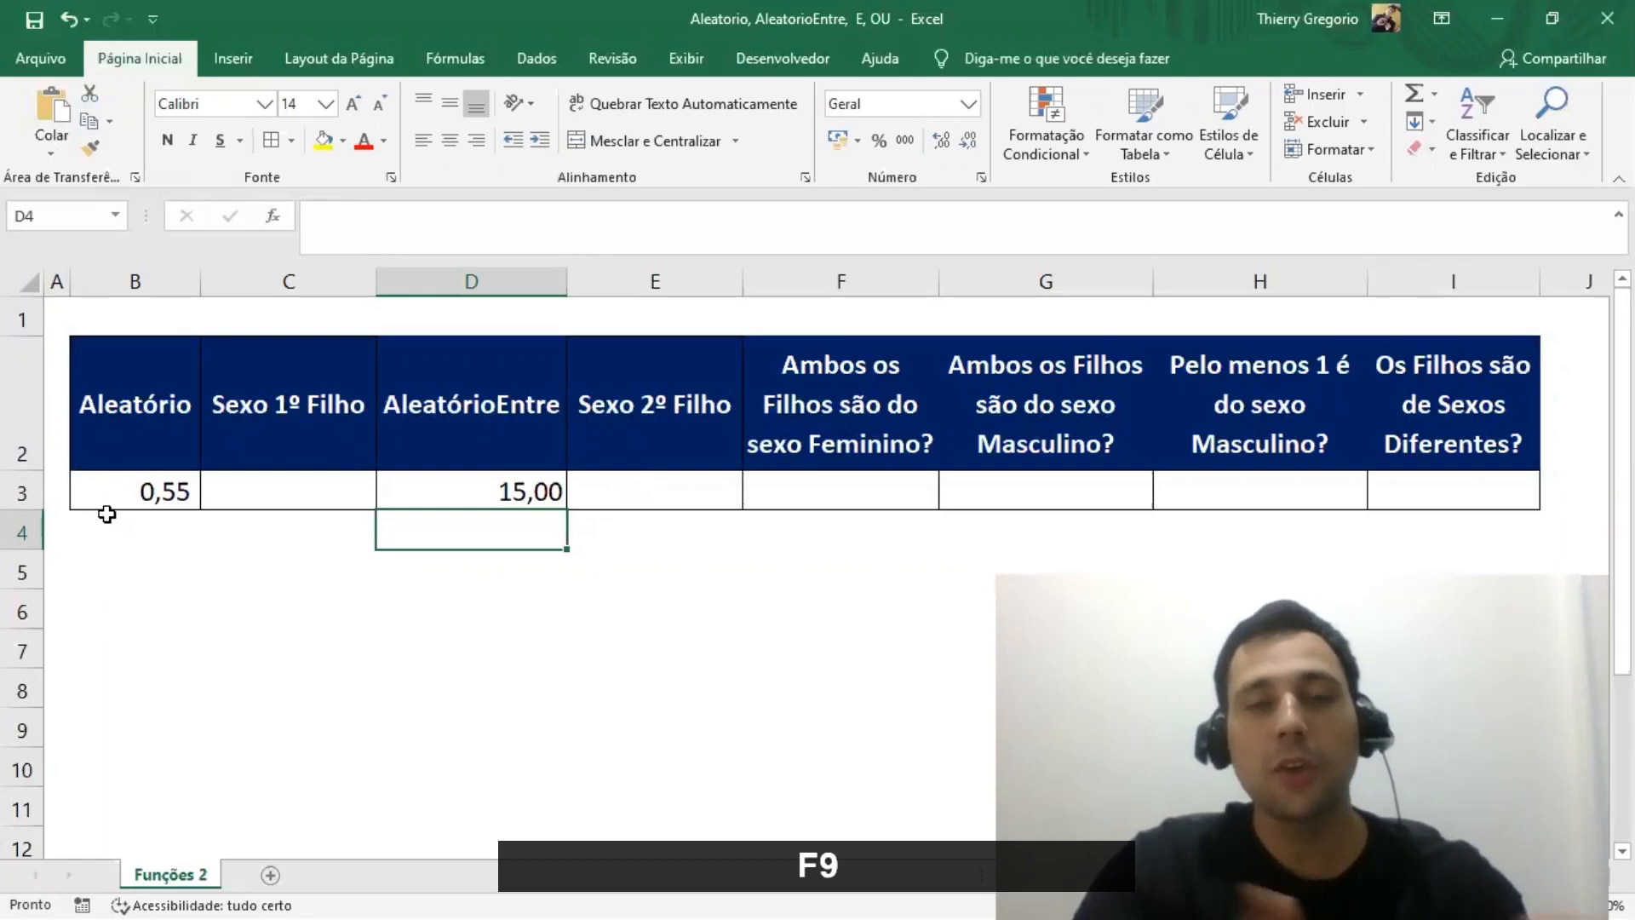
pyautogui.press('F9')
pyautogui.press('F9')
pyautogui.press('F9')
pyautogui.press('F9')
pyautogui.press('F9')
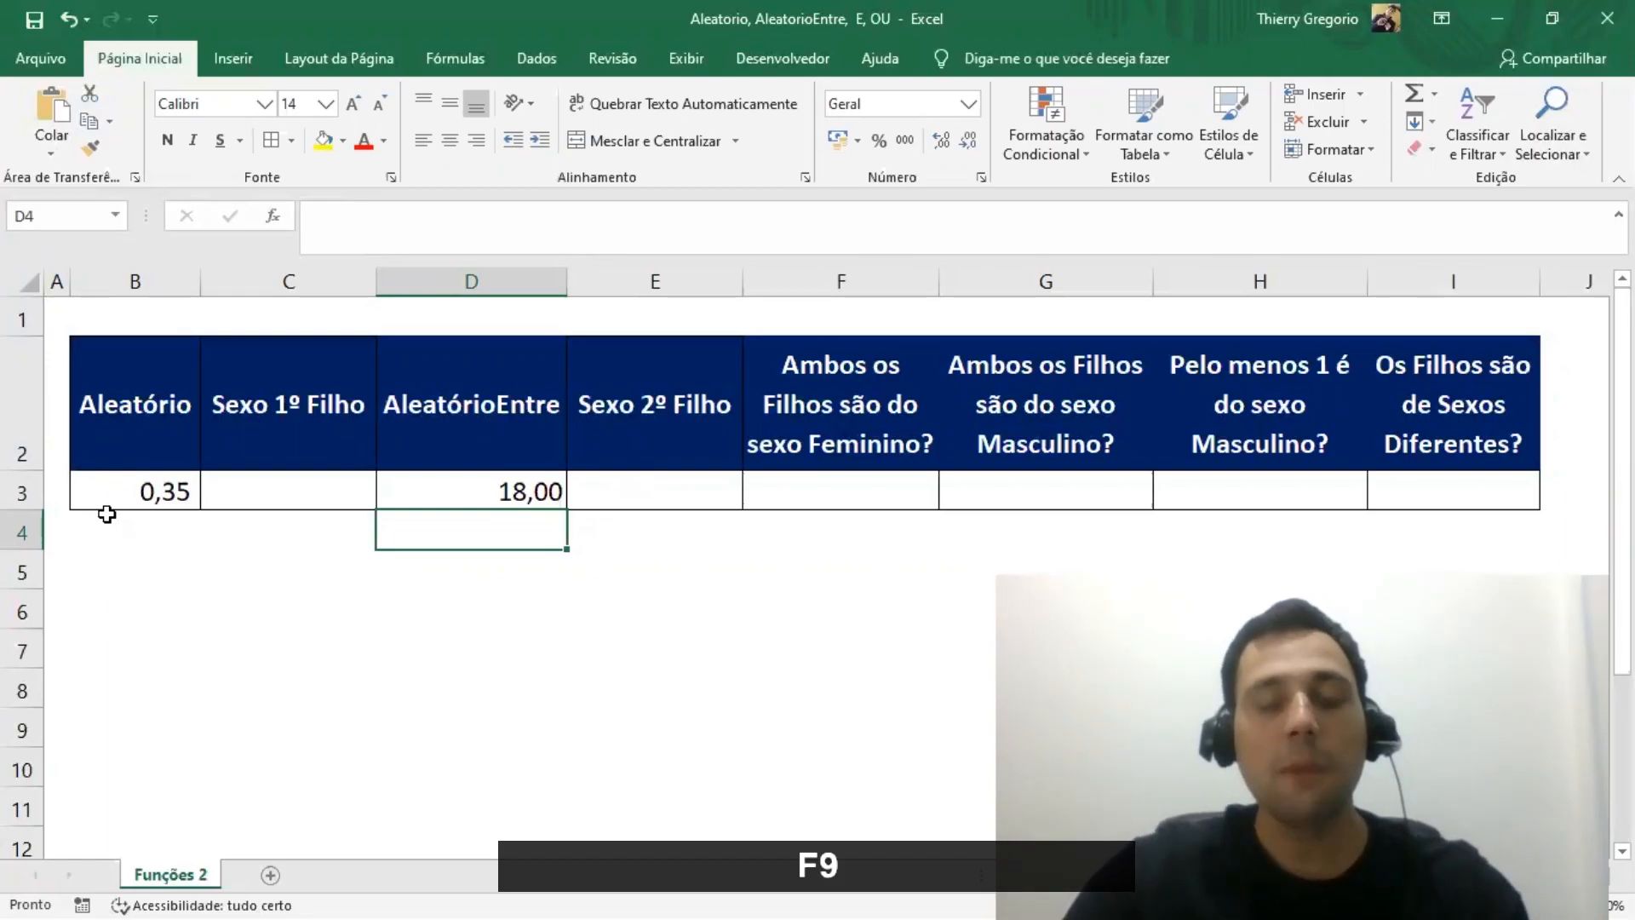
pyautogui.press('F9')
pyautogui.press('F9')
pyautogui.press('F9')
pyautogui.press('F9')
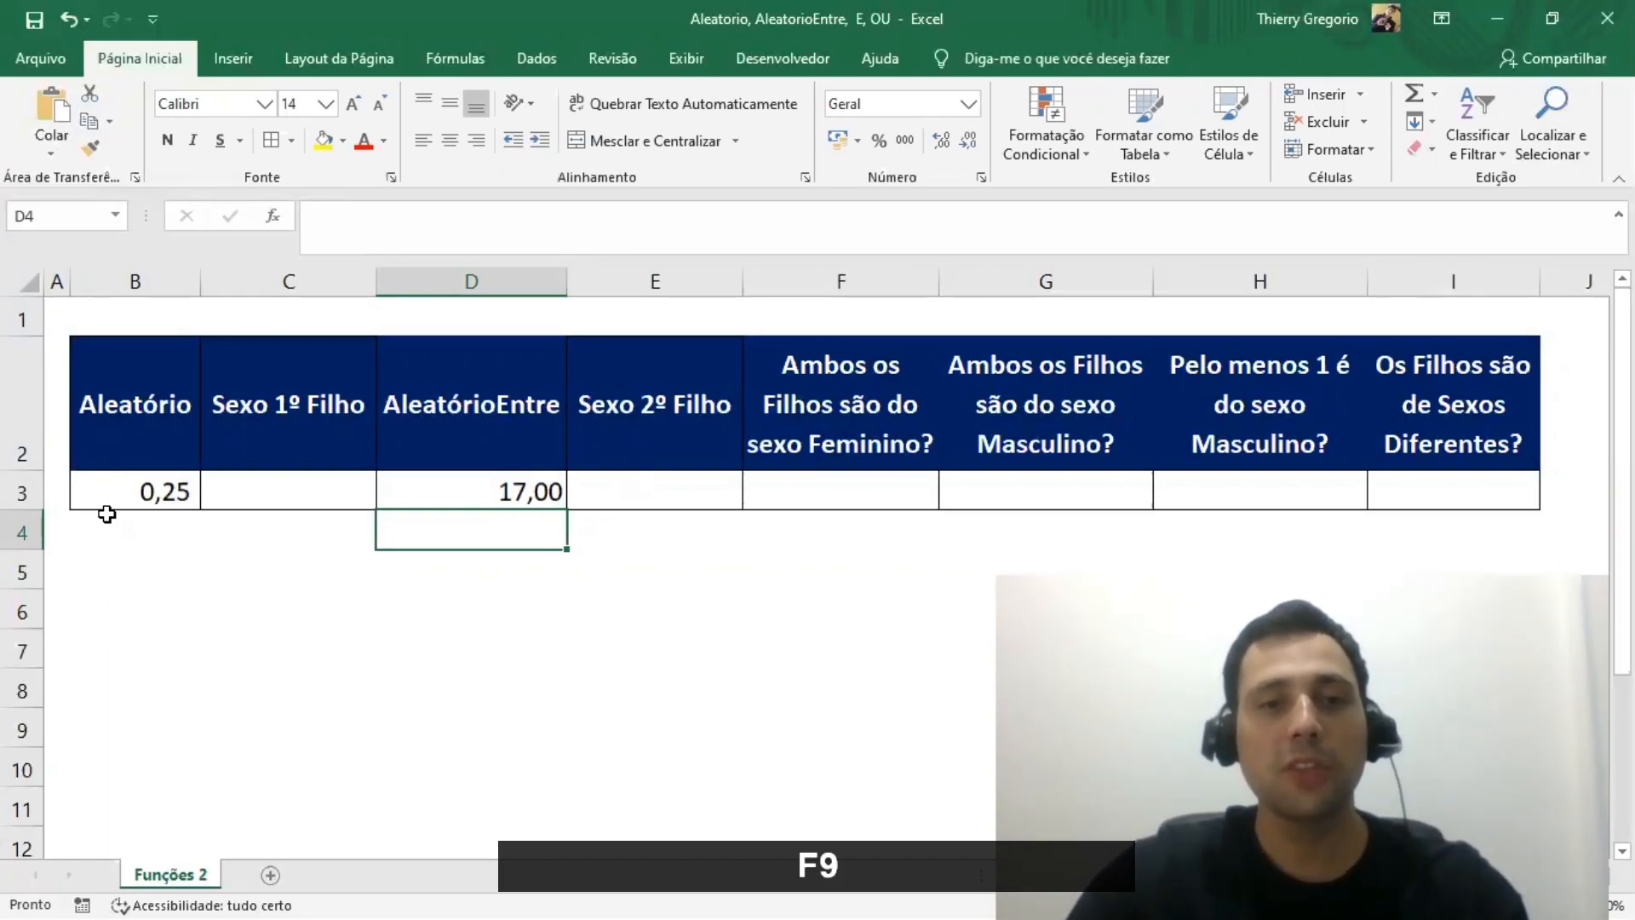
pyautogui.press('F9')
pyautogui.press('F9')
pyautogui.press('F9')
pyautogui.press('F9')
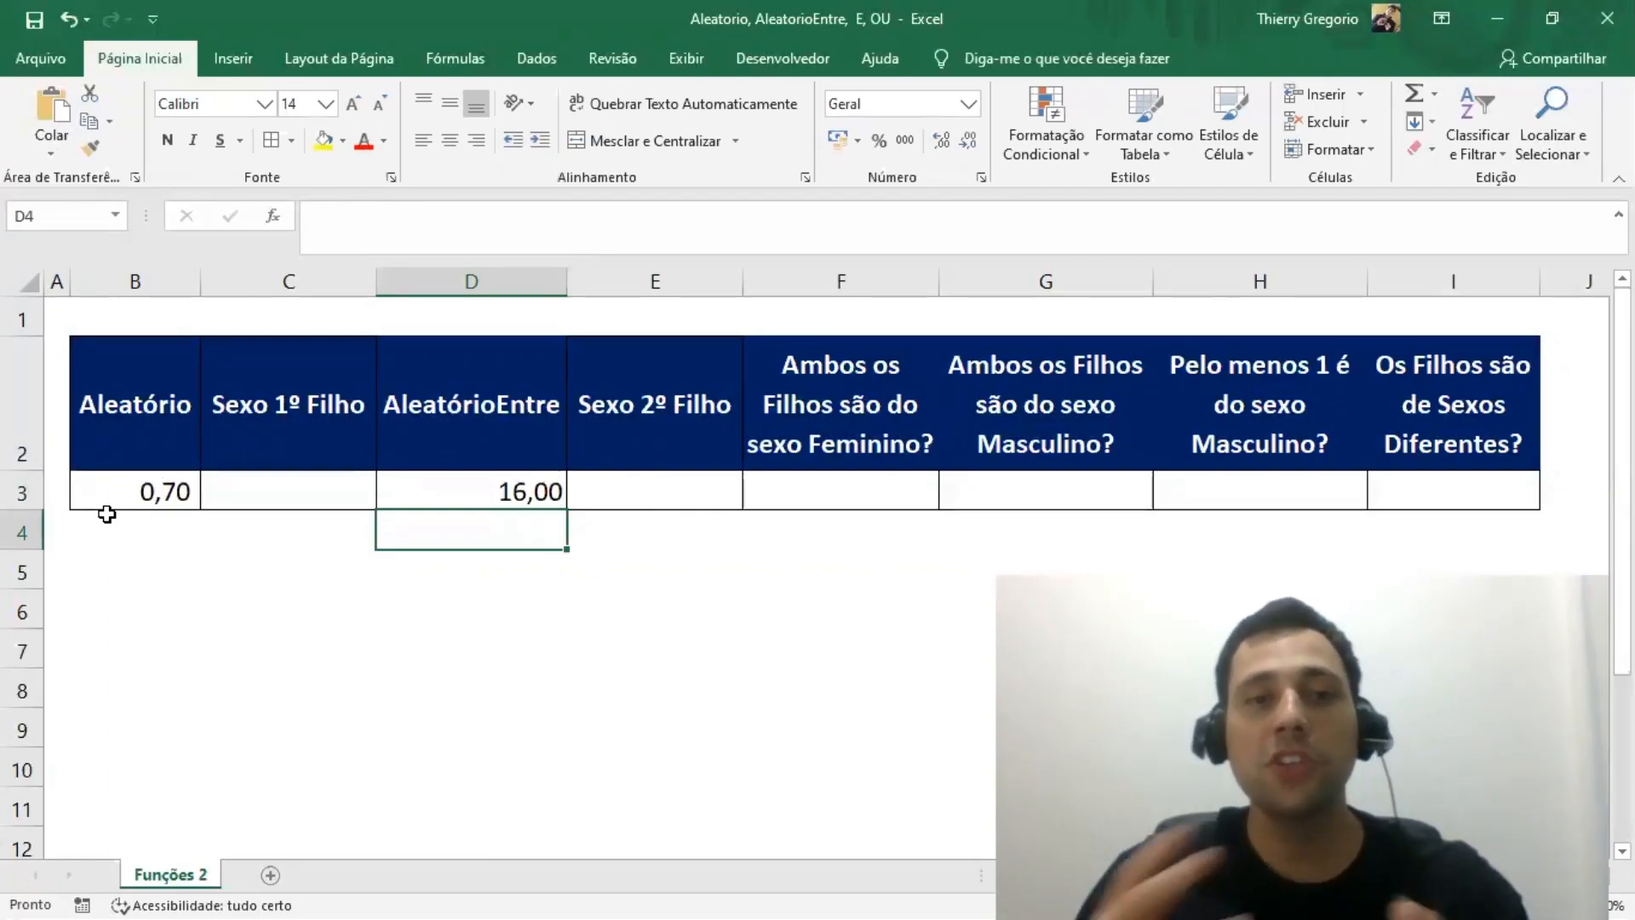
# Enter =SE(B3<0,5;"Masculino";"Feminino") in cell C3 to assign the first child's sex from the random number
pyautogui.press('Up')
pyautogui.press('Left')
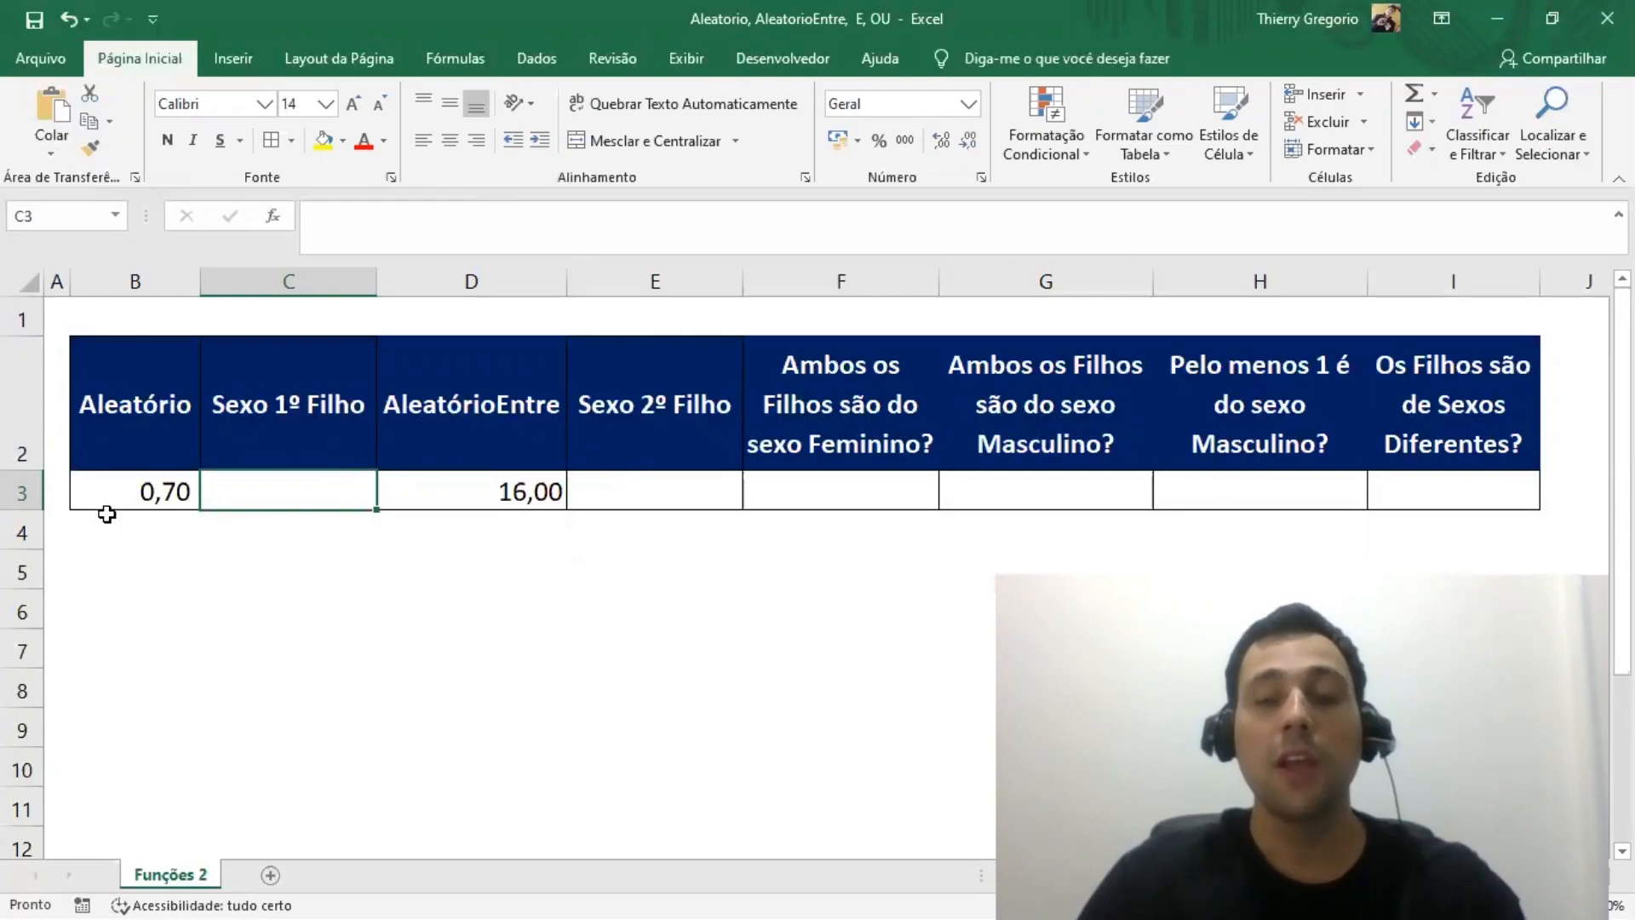
pyautogui.click(107, 502)
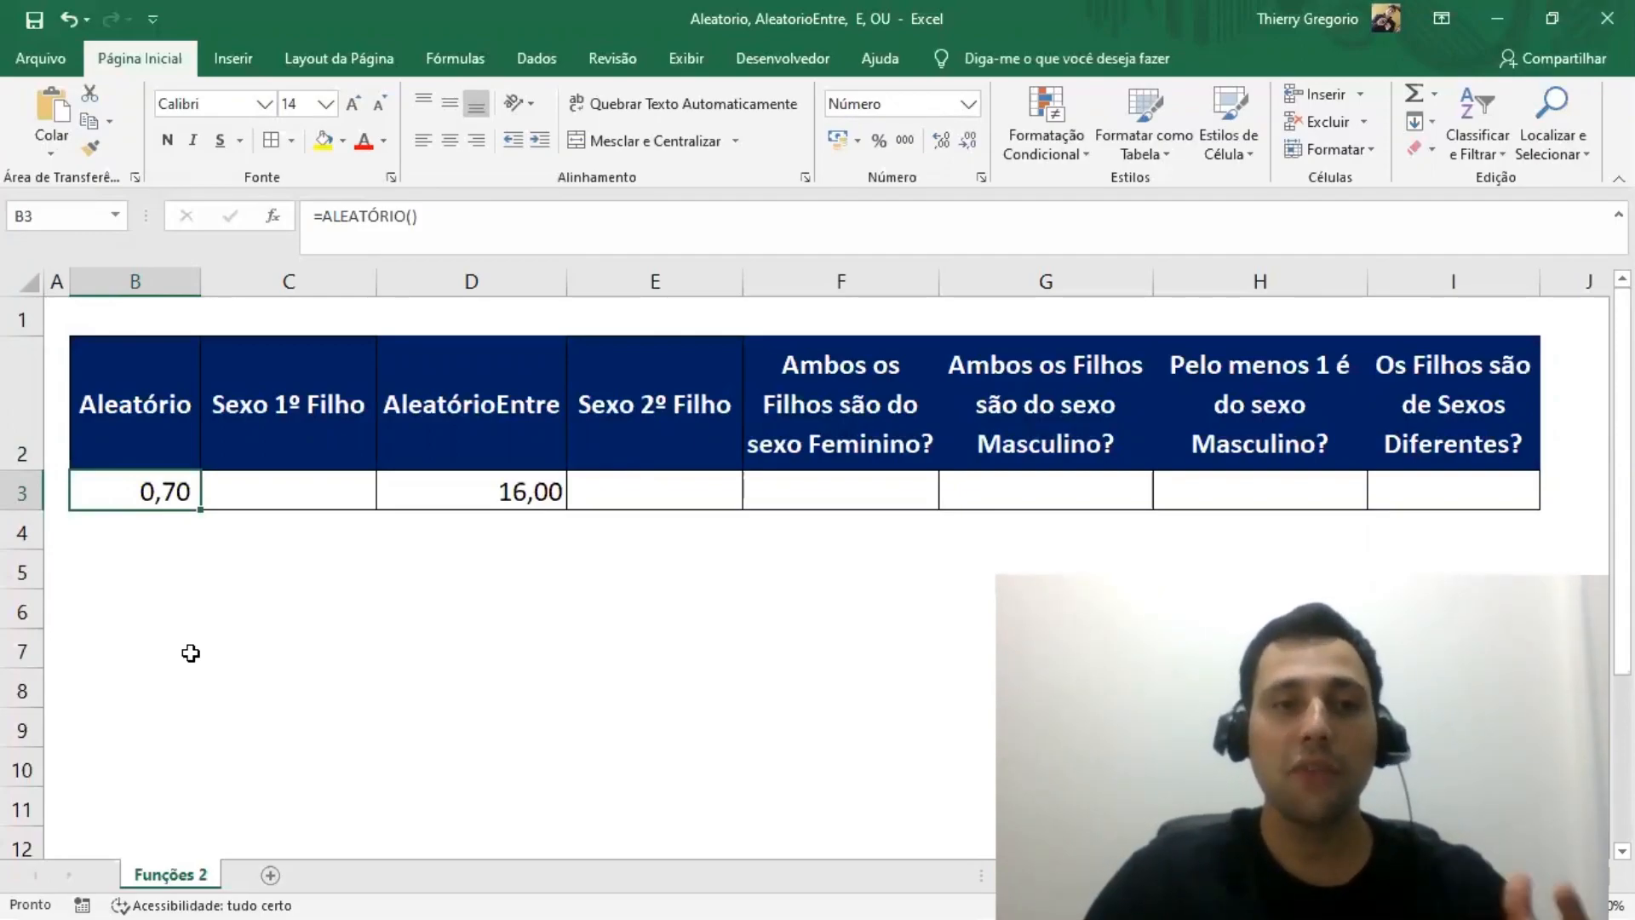
pyautogui.press('Right')
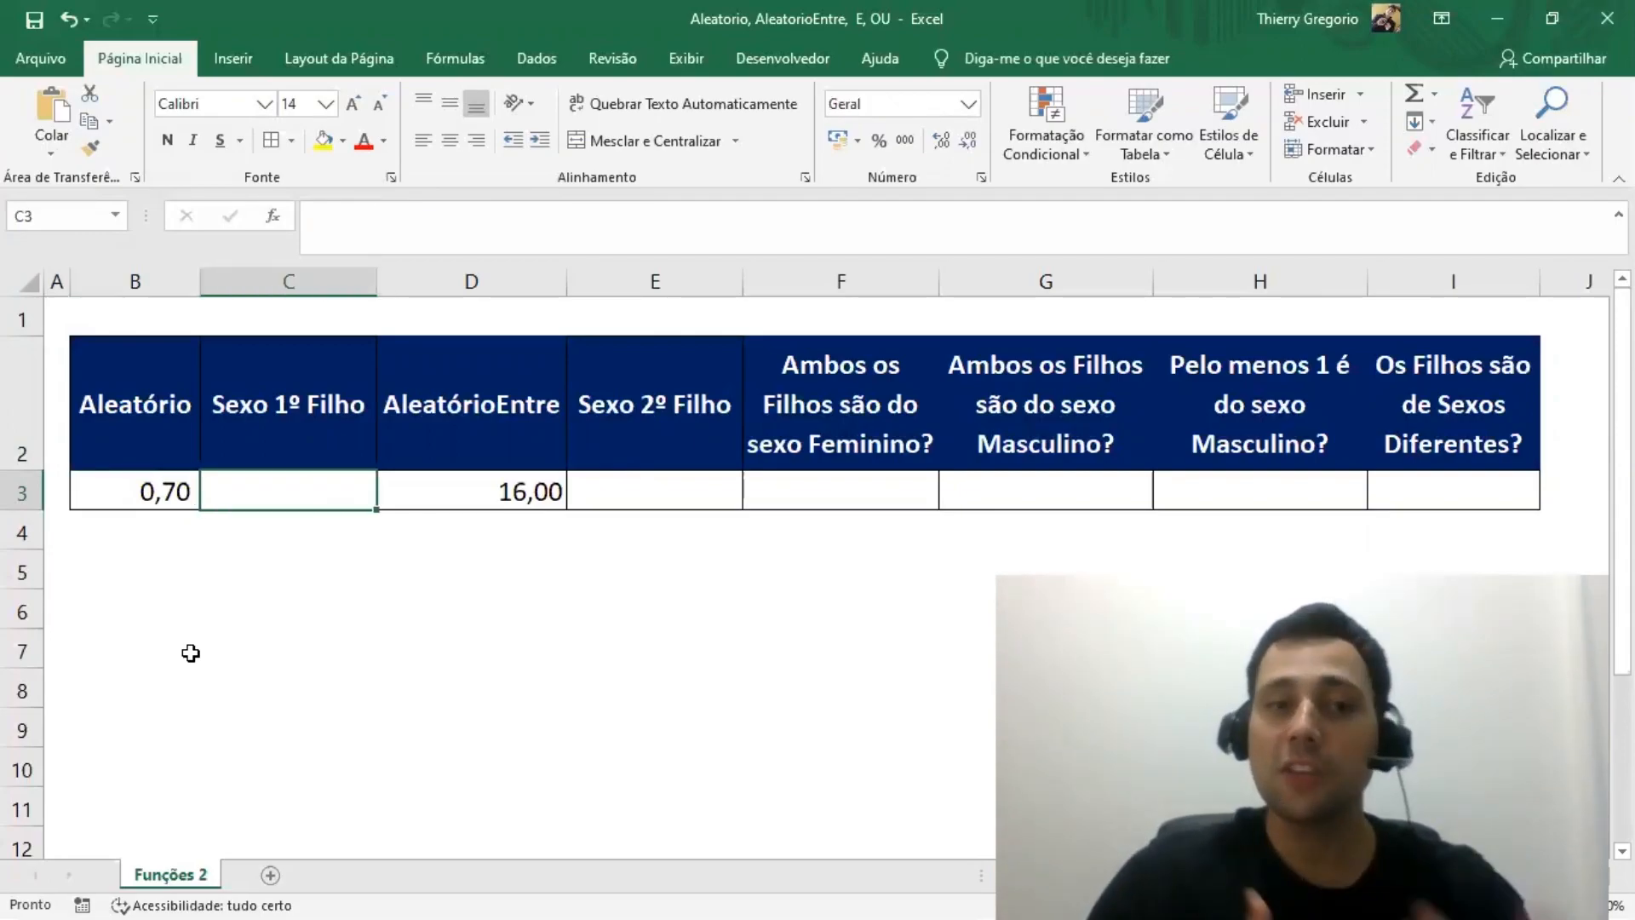
pyautogui.write('=se(')
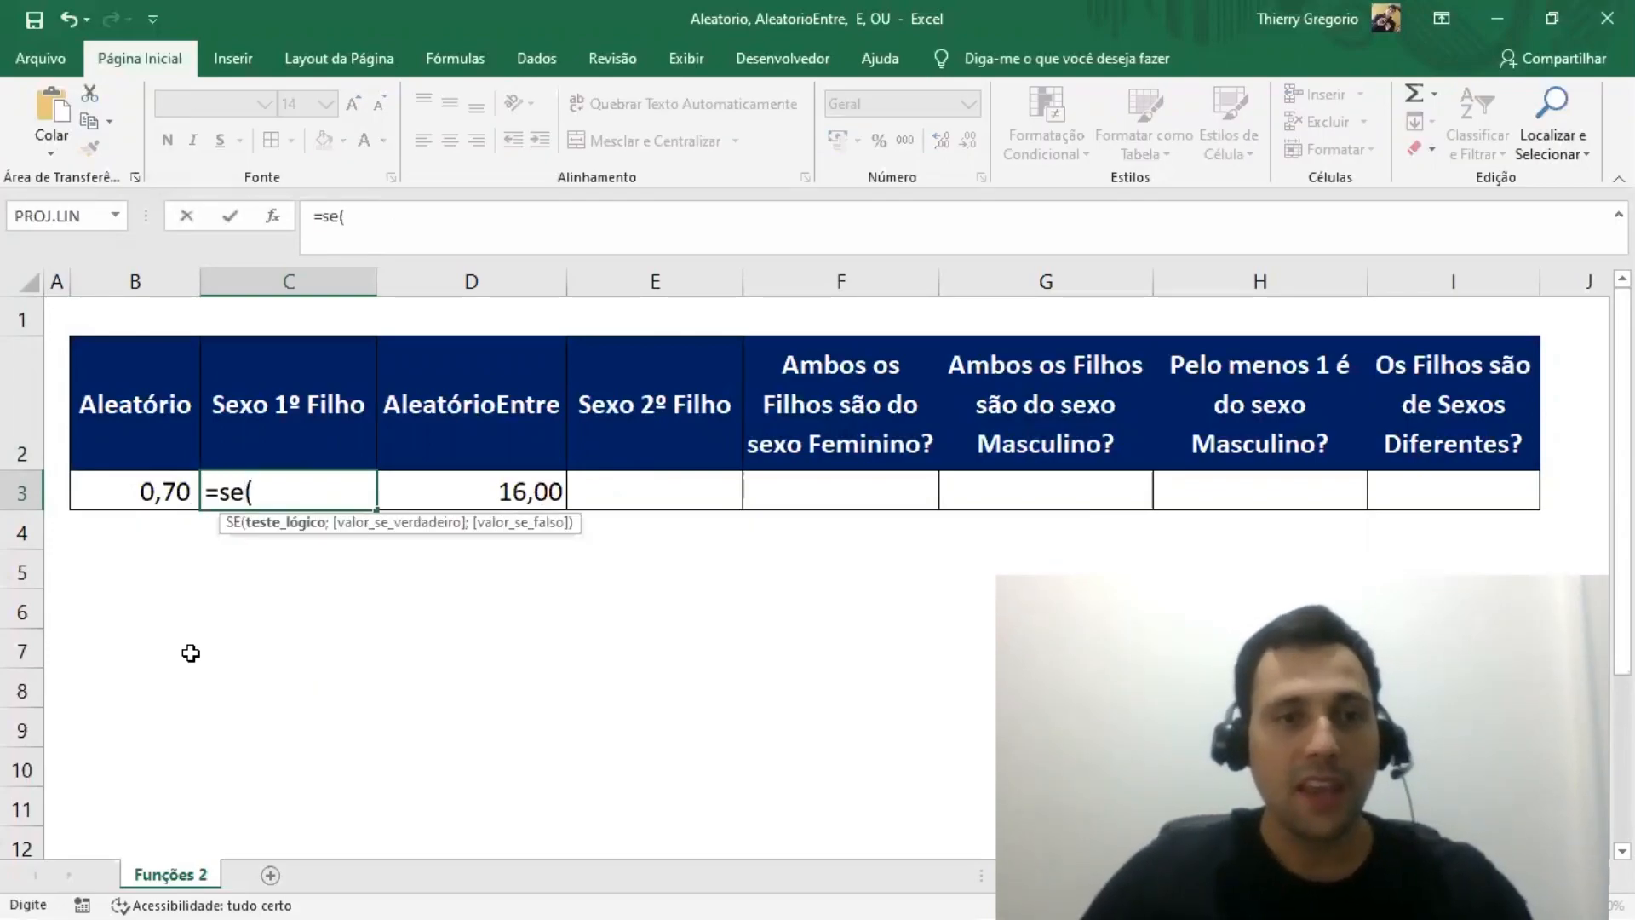
pyautogui.press('Left')
pyautogui.write('<')
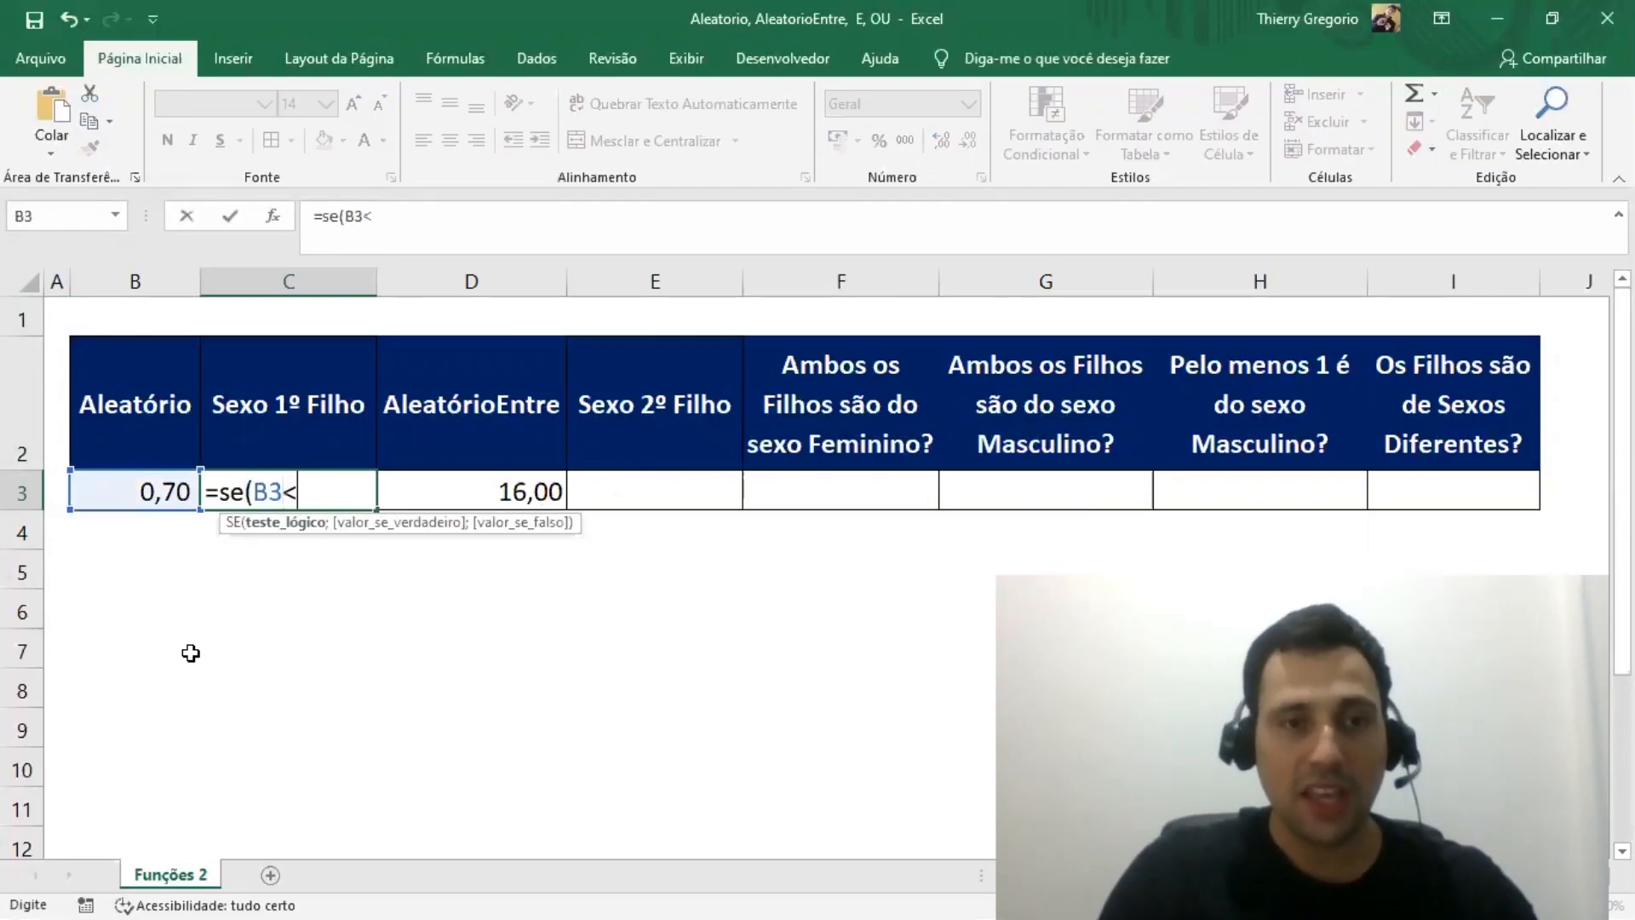
pyautogui.write('0,5')
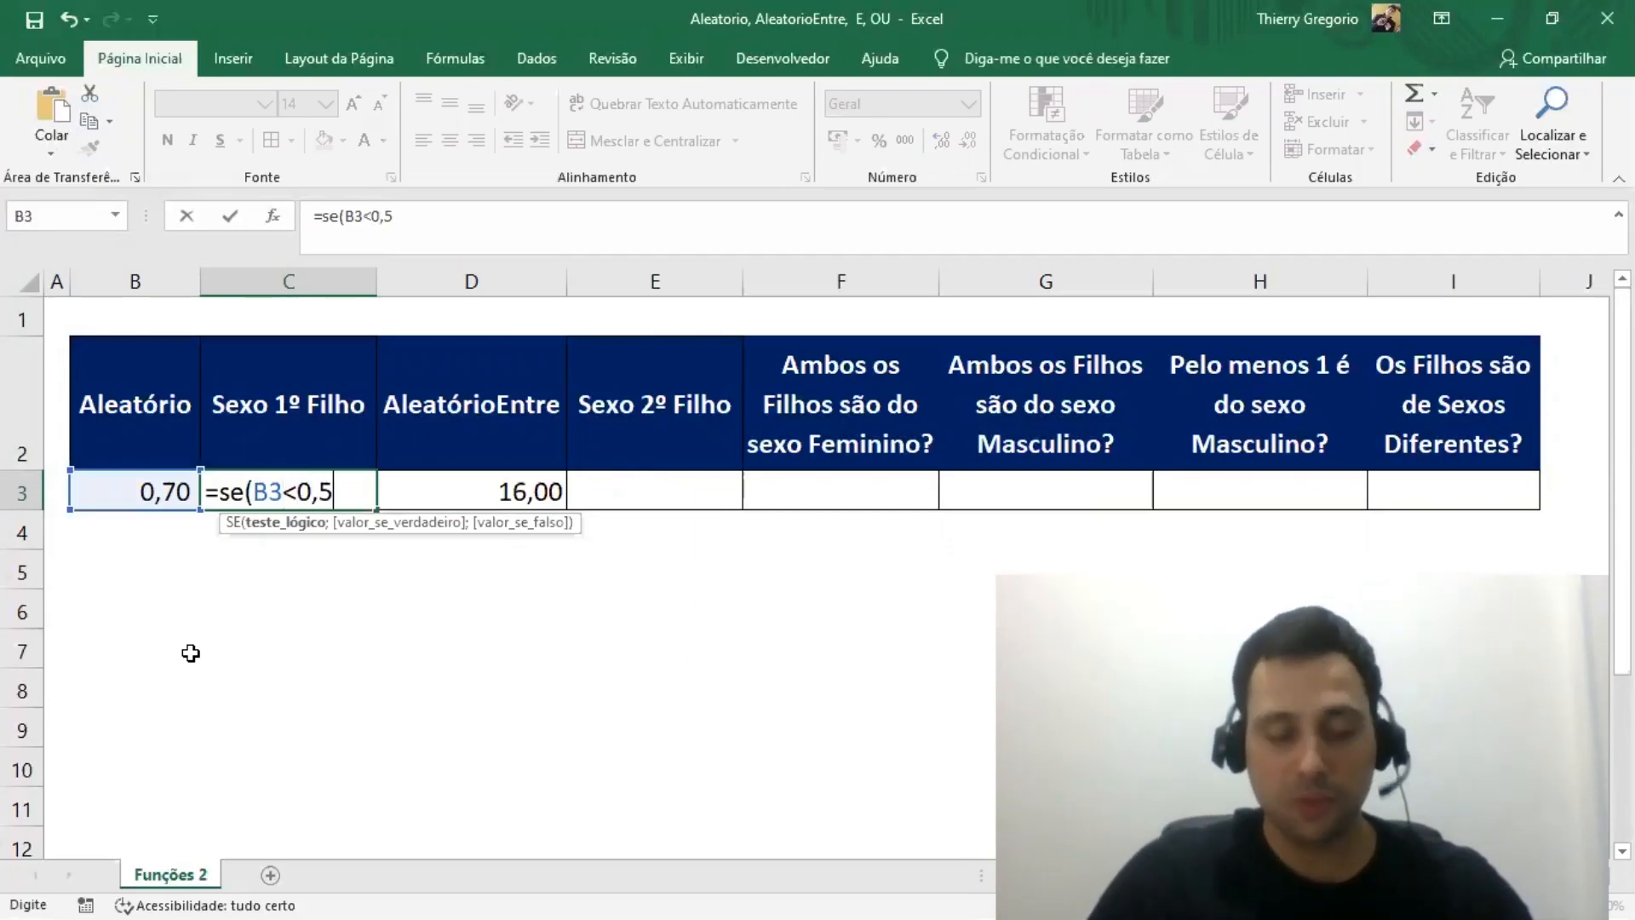
pyautogui.write(';')
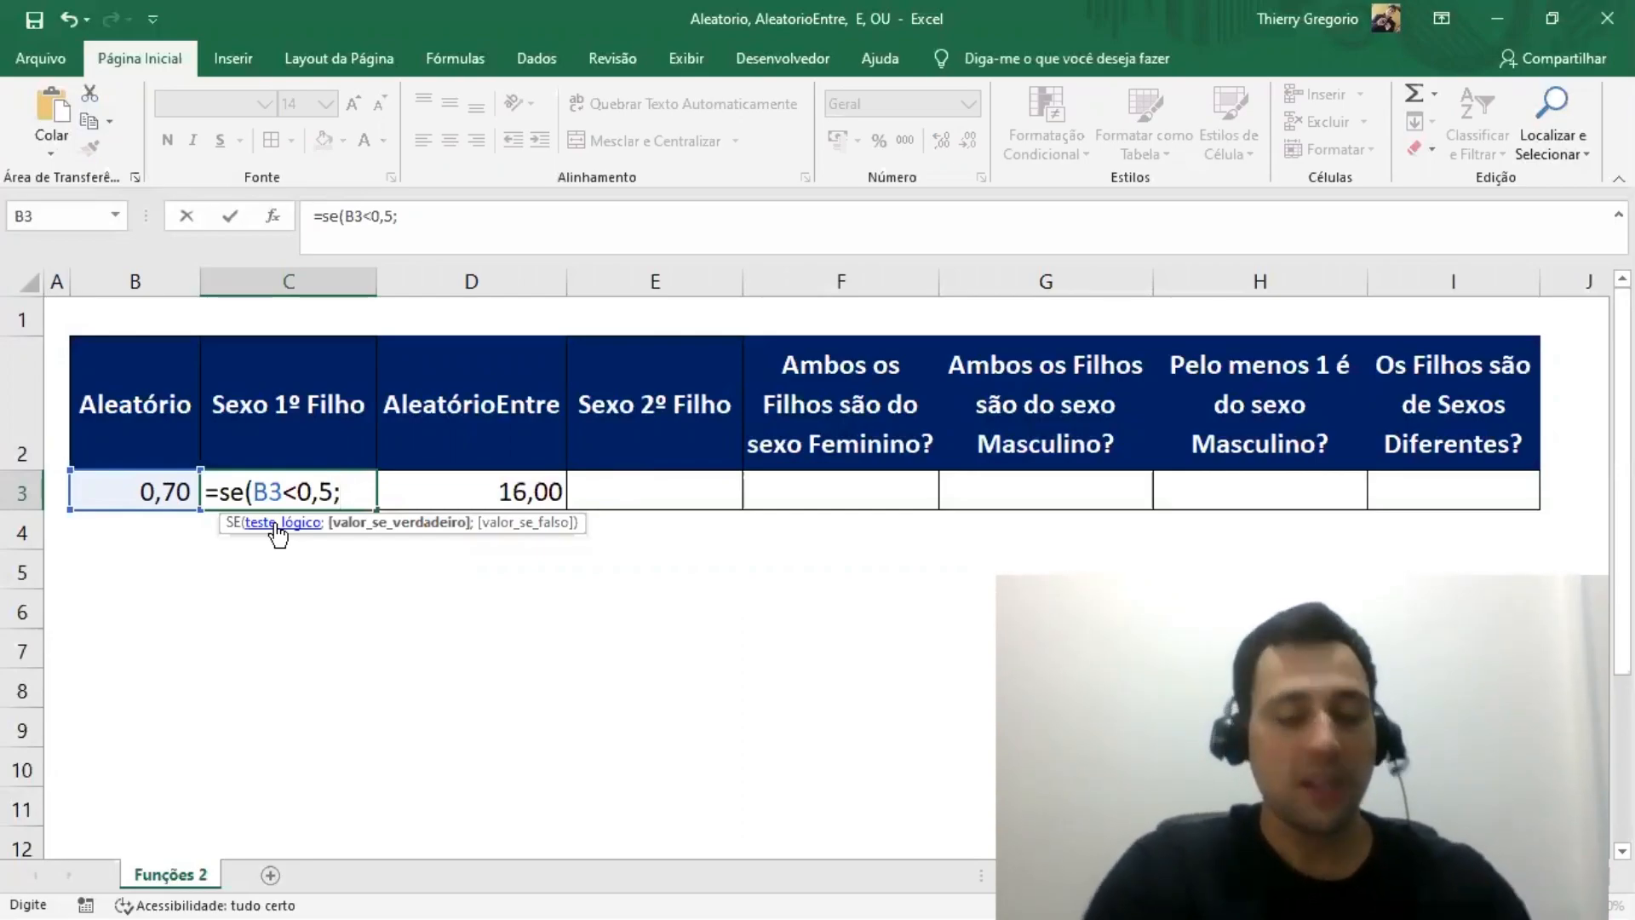
pyautogui.write('"Ma')
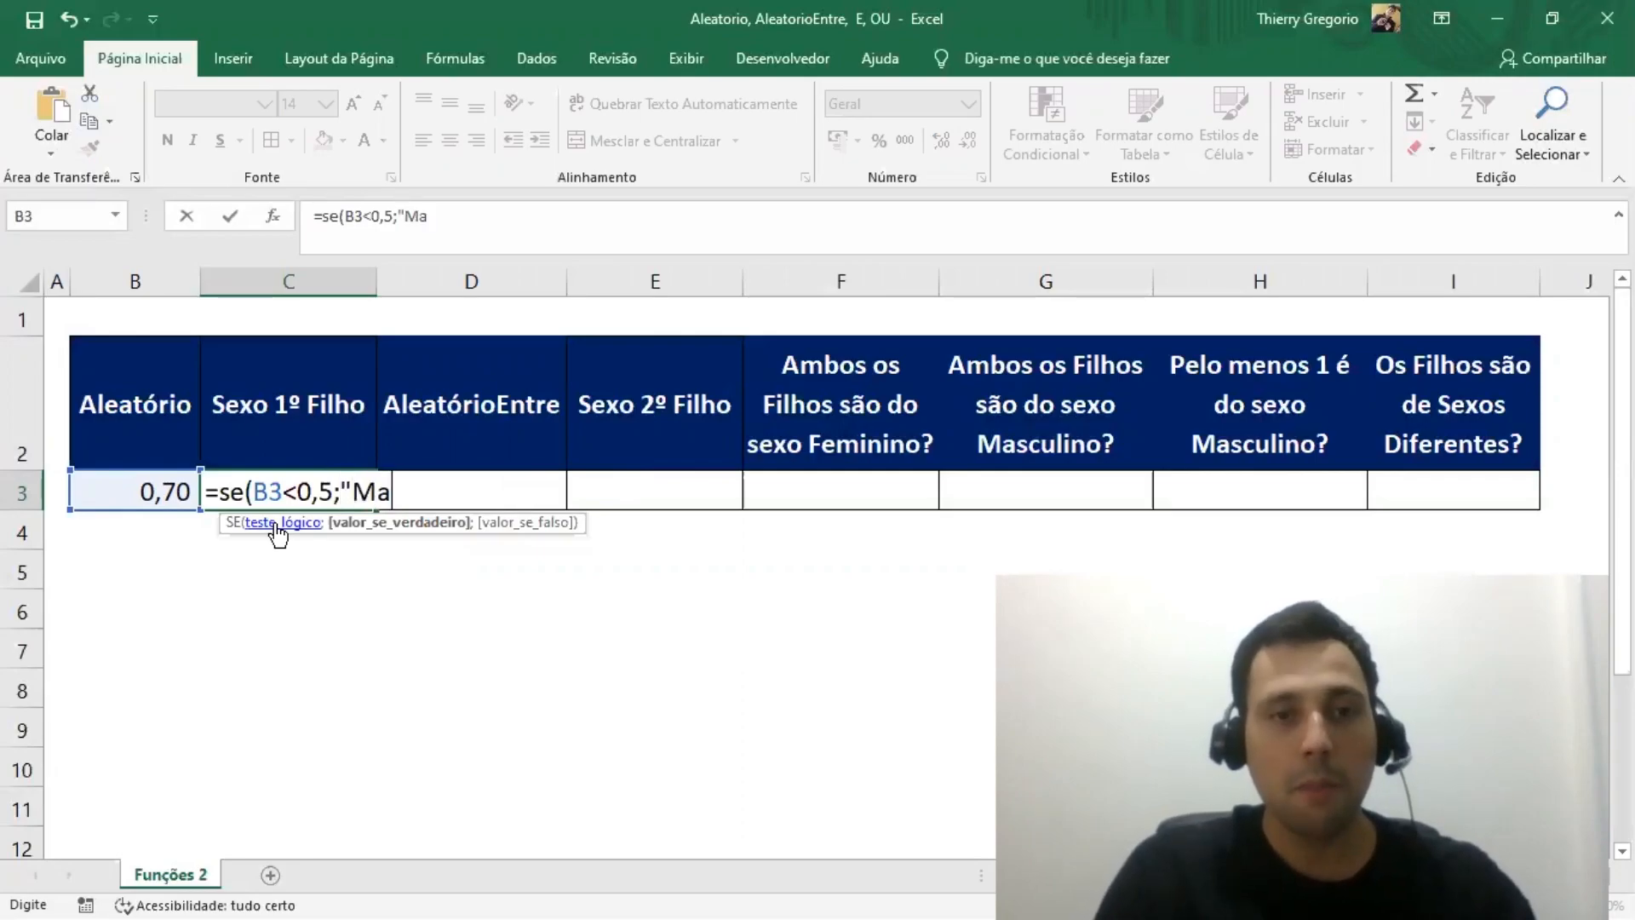
pyautogui.write('sculino"')
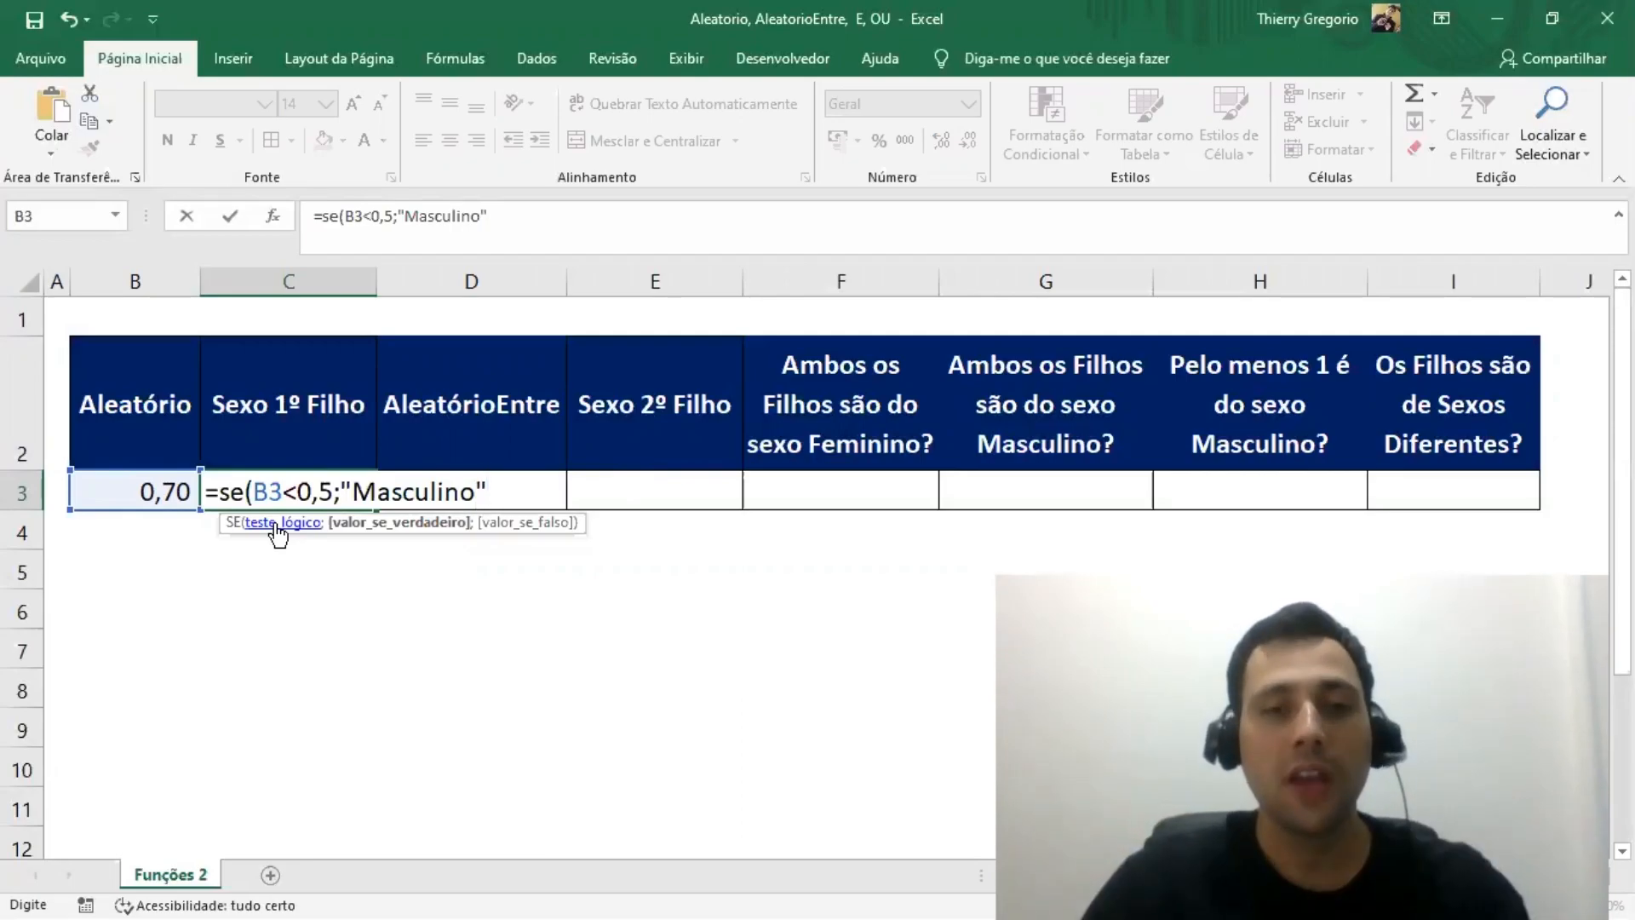
pyautogui.write(';')
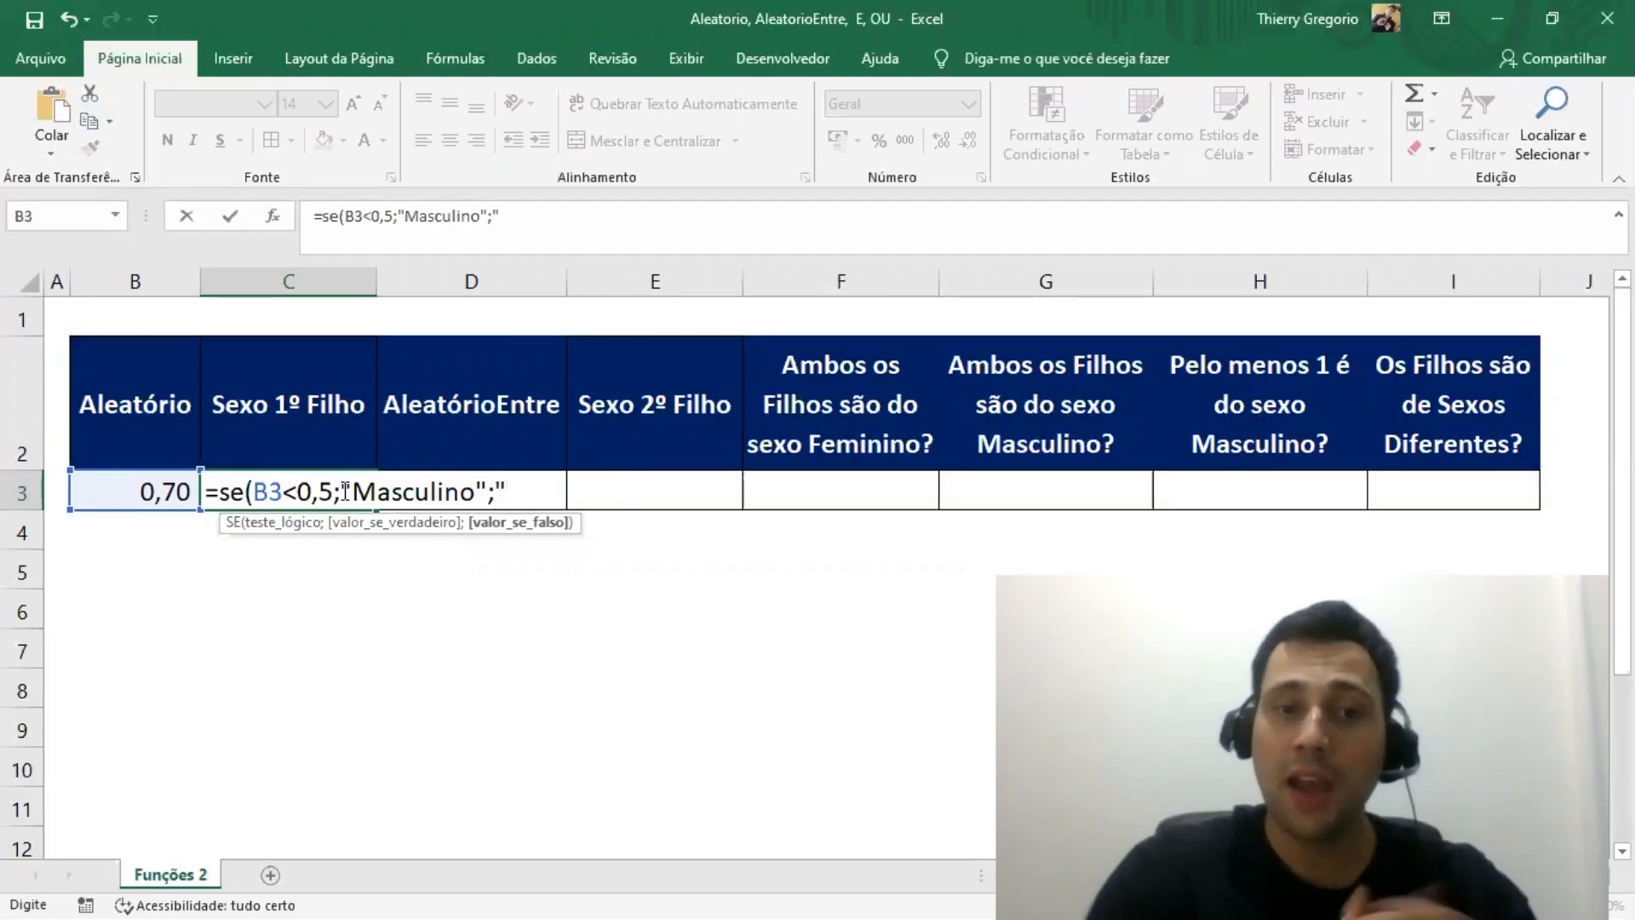
pyautogui.write('"Fem')
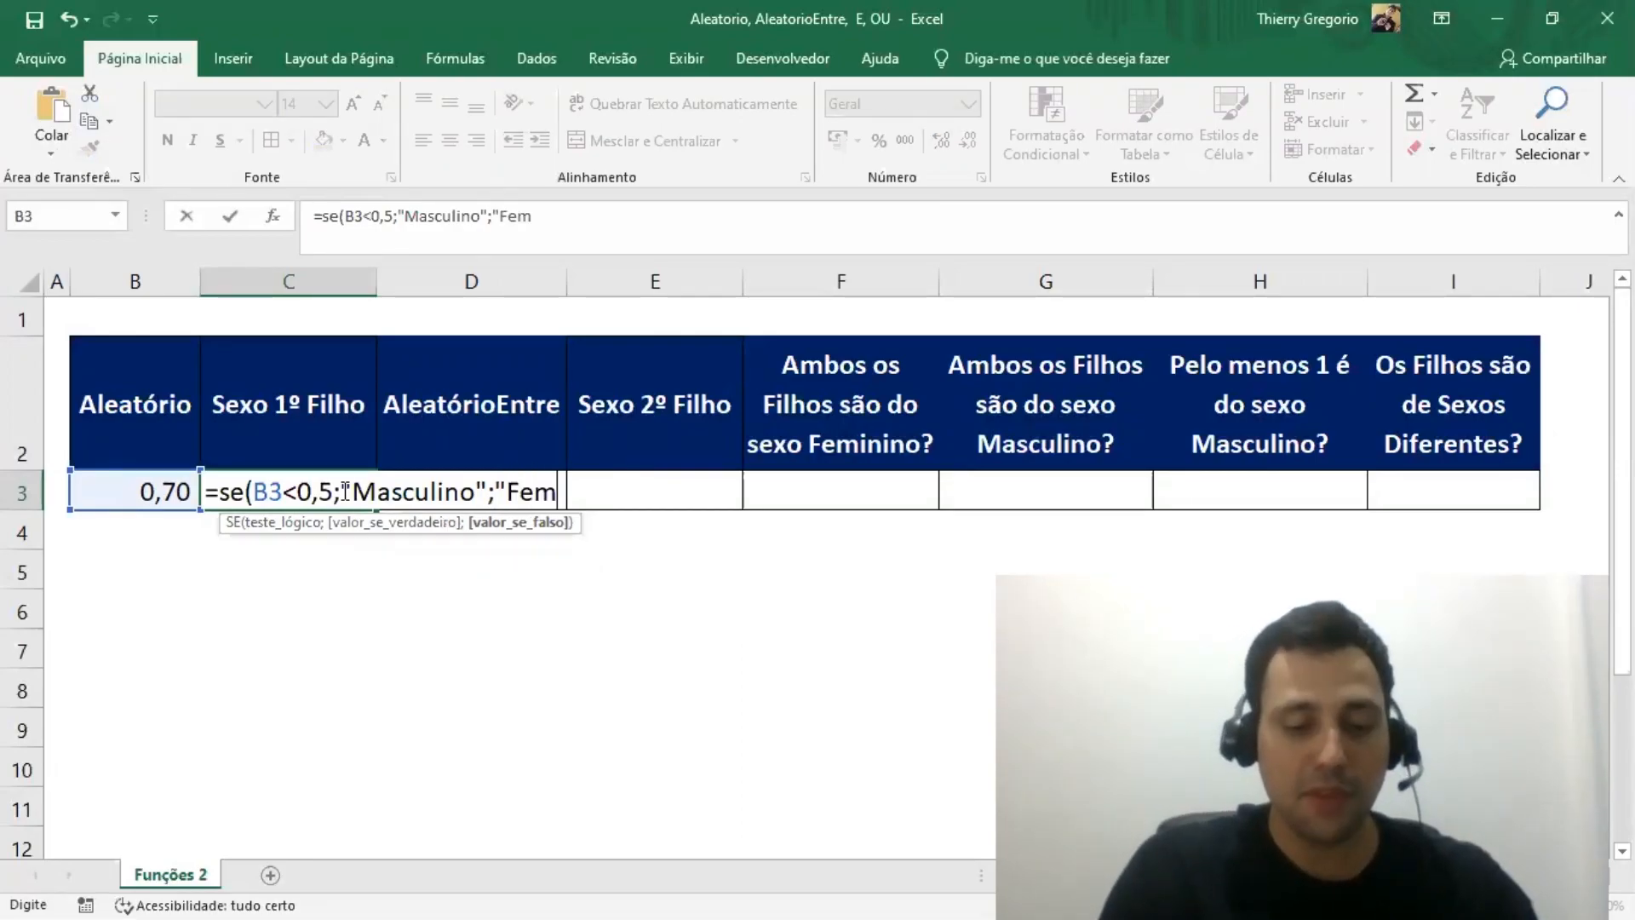
pyautogui.write('inino"')
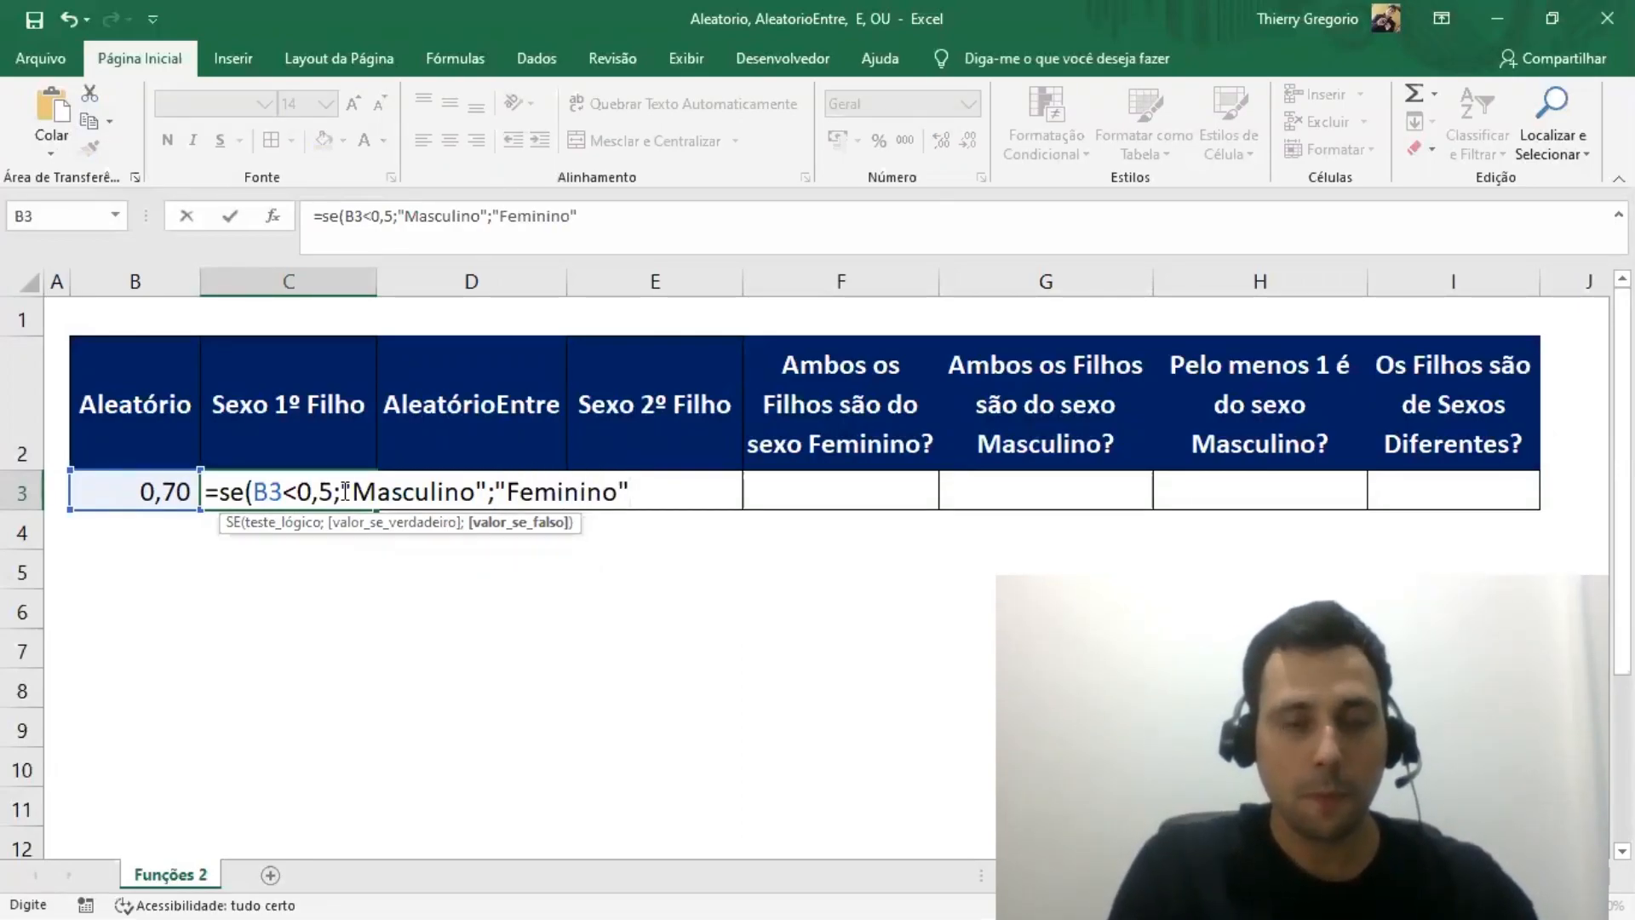
pyautogui.write(')')
pyautogui.press('Return')
pyautogui.press('Return')
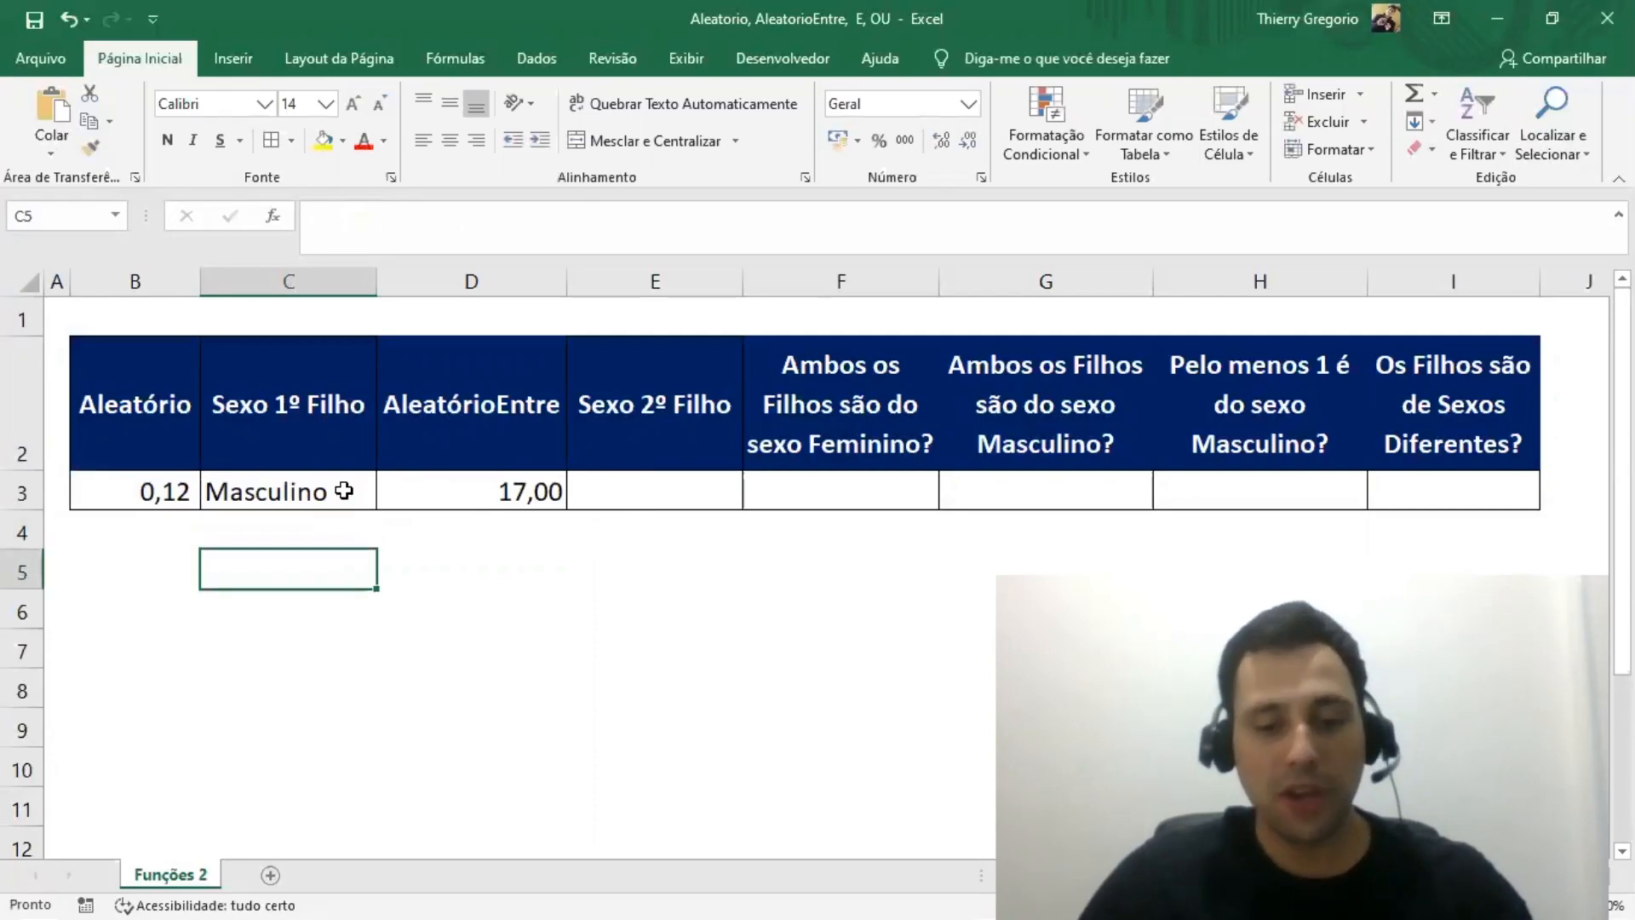
# Recalculate the sheet repeatedly to check how the first child's sex in C3 follows the random number in B3
pyautogui.press('F9')
pyautogui.press('F9')
pyautogui.press('F9')
pyautogui.press('F9')
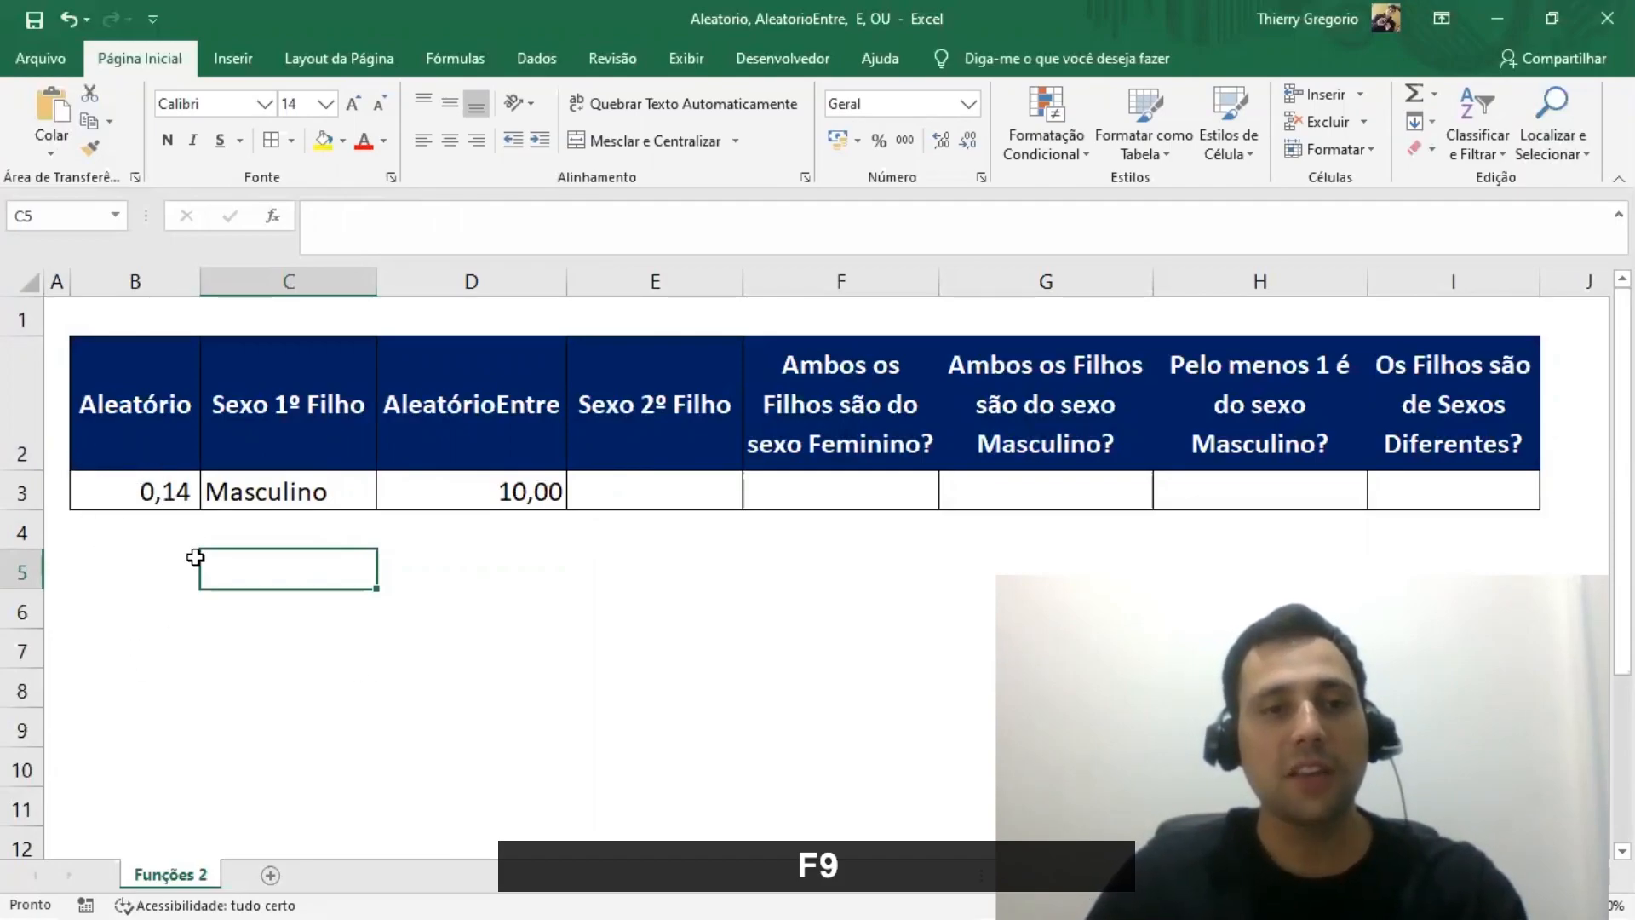
pyautogui.press('F9')
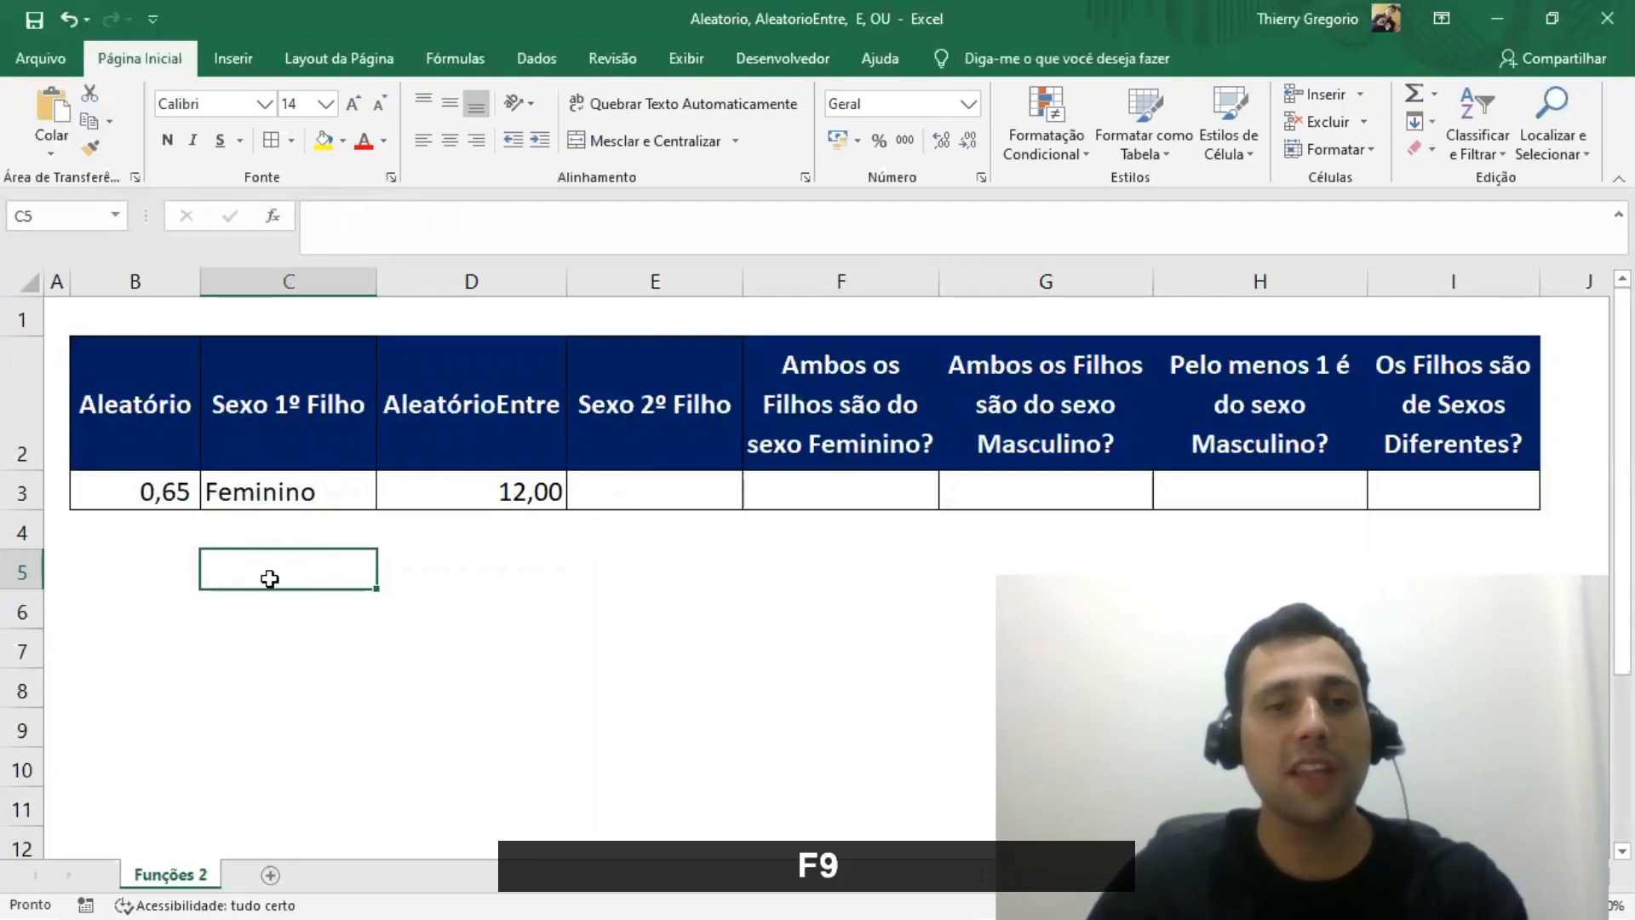
pyautogui.press('F9')
pyautogui.press('F9')
pyautogui.press('F9')
pyautogui.press('F9')
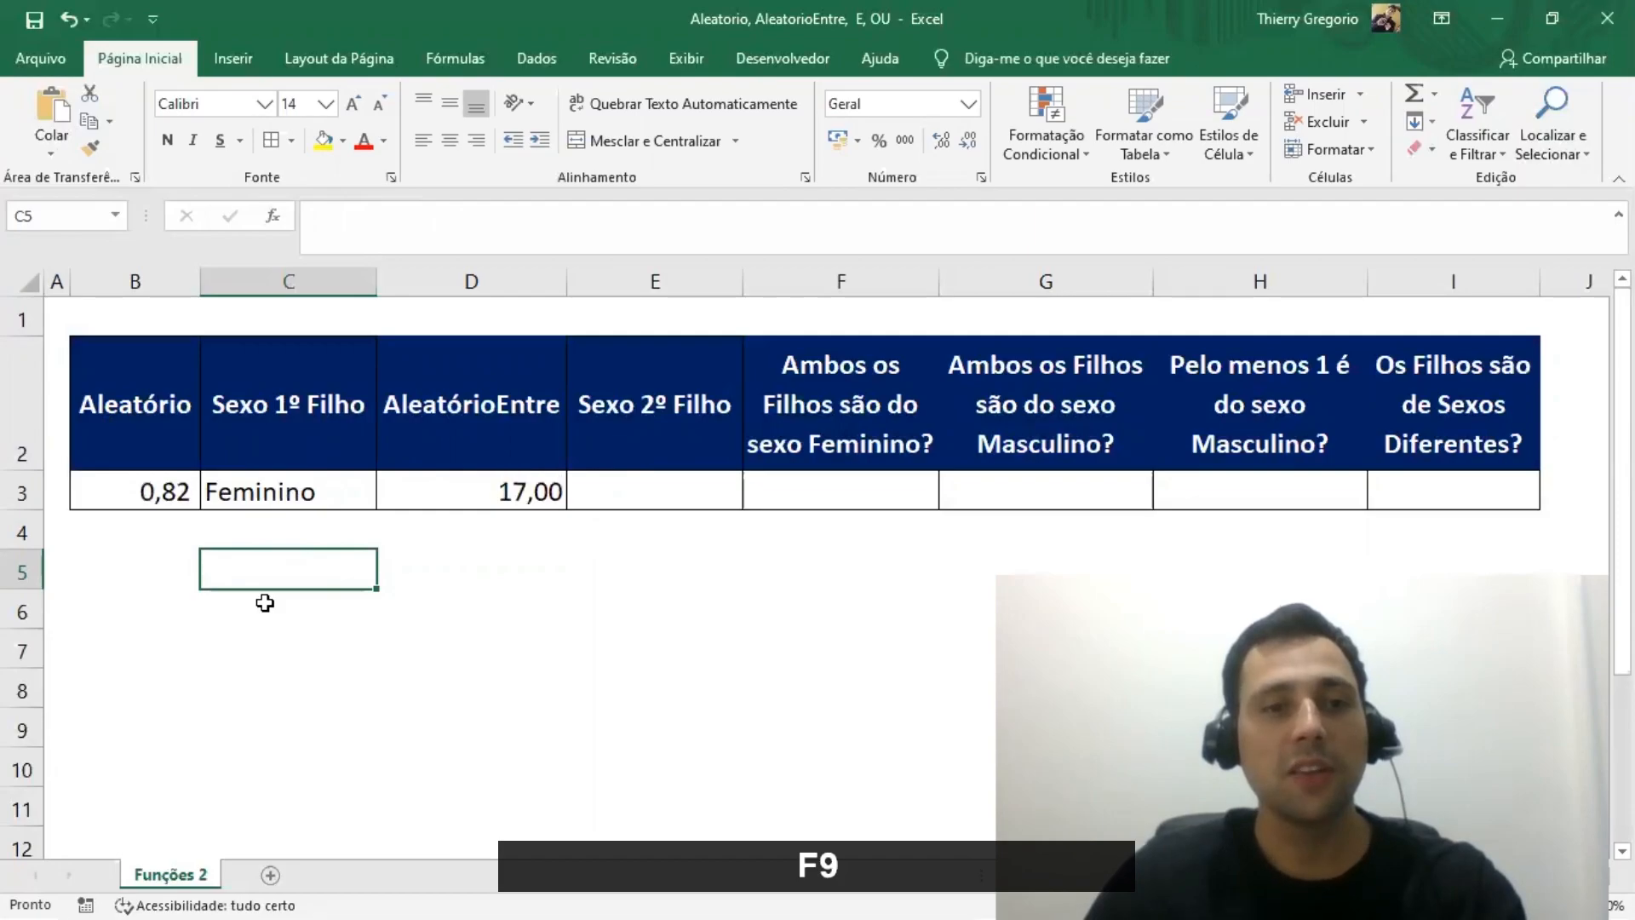
pyautogui.press('F9')
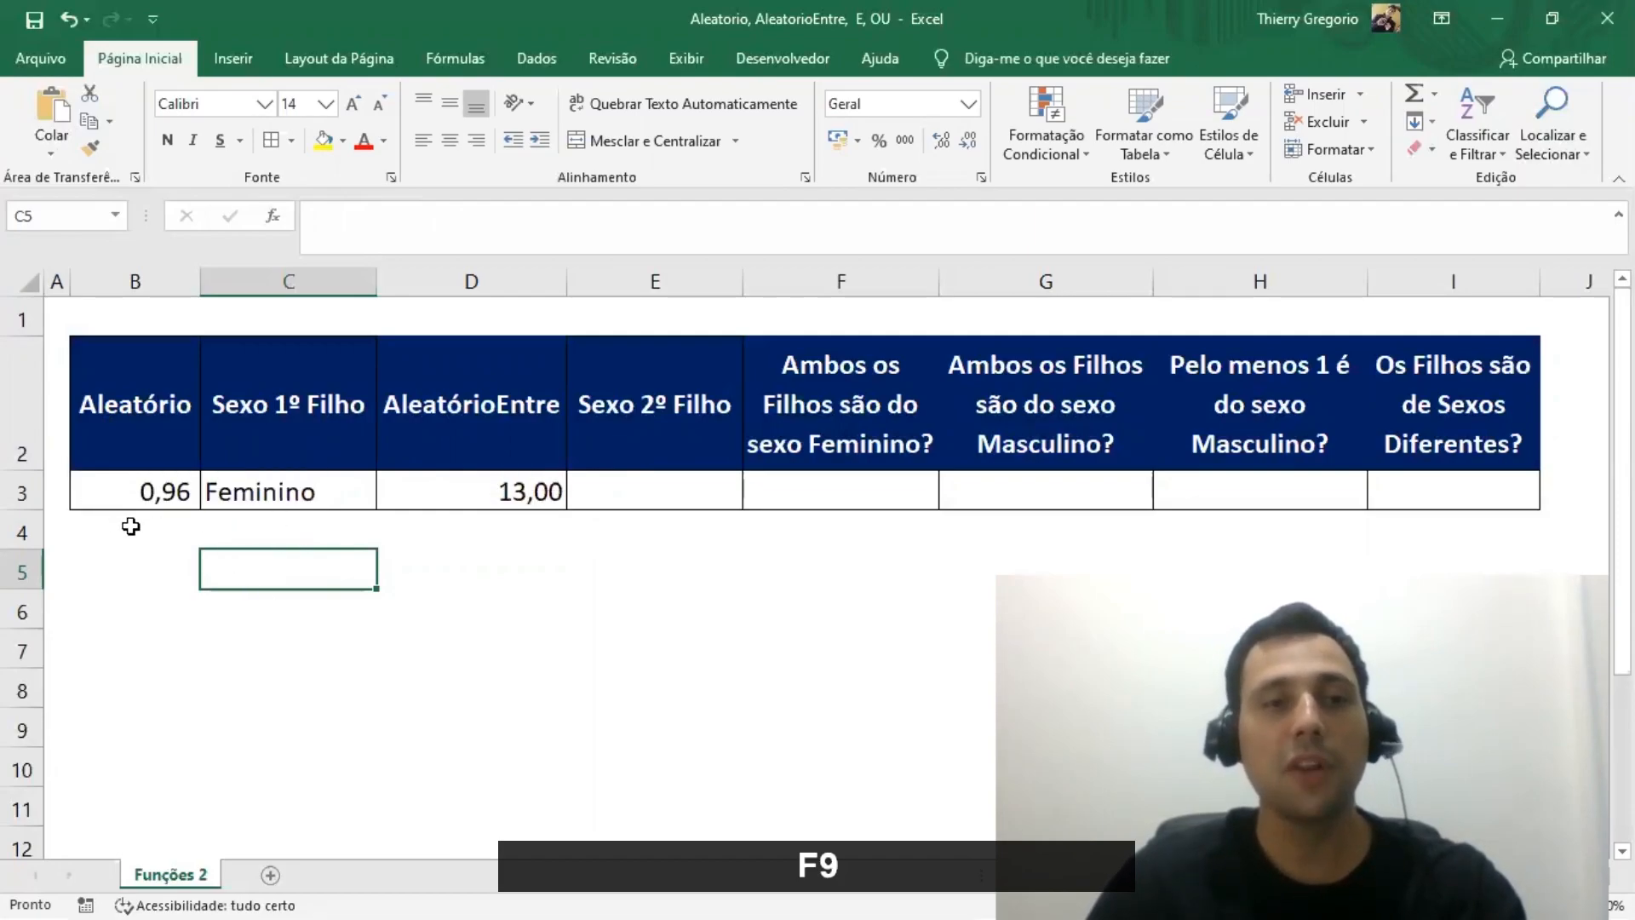
pyautogui.press('F9')
pyautogui.press('F9')
pyautogui.press('F9')
pyautogui.press('F9')
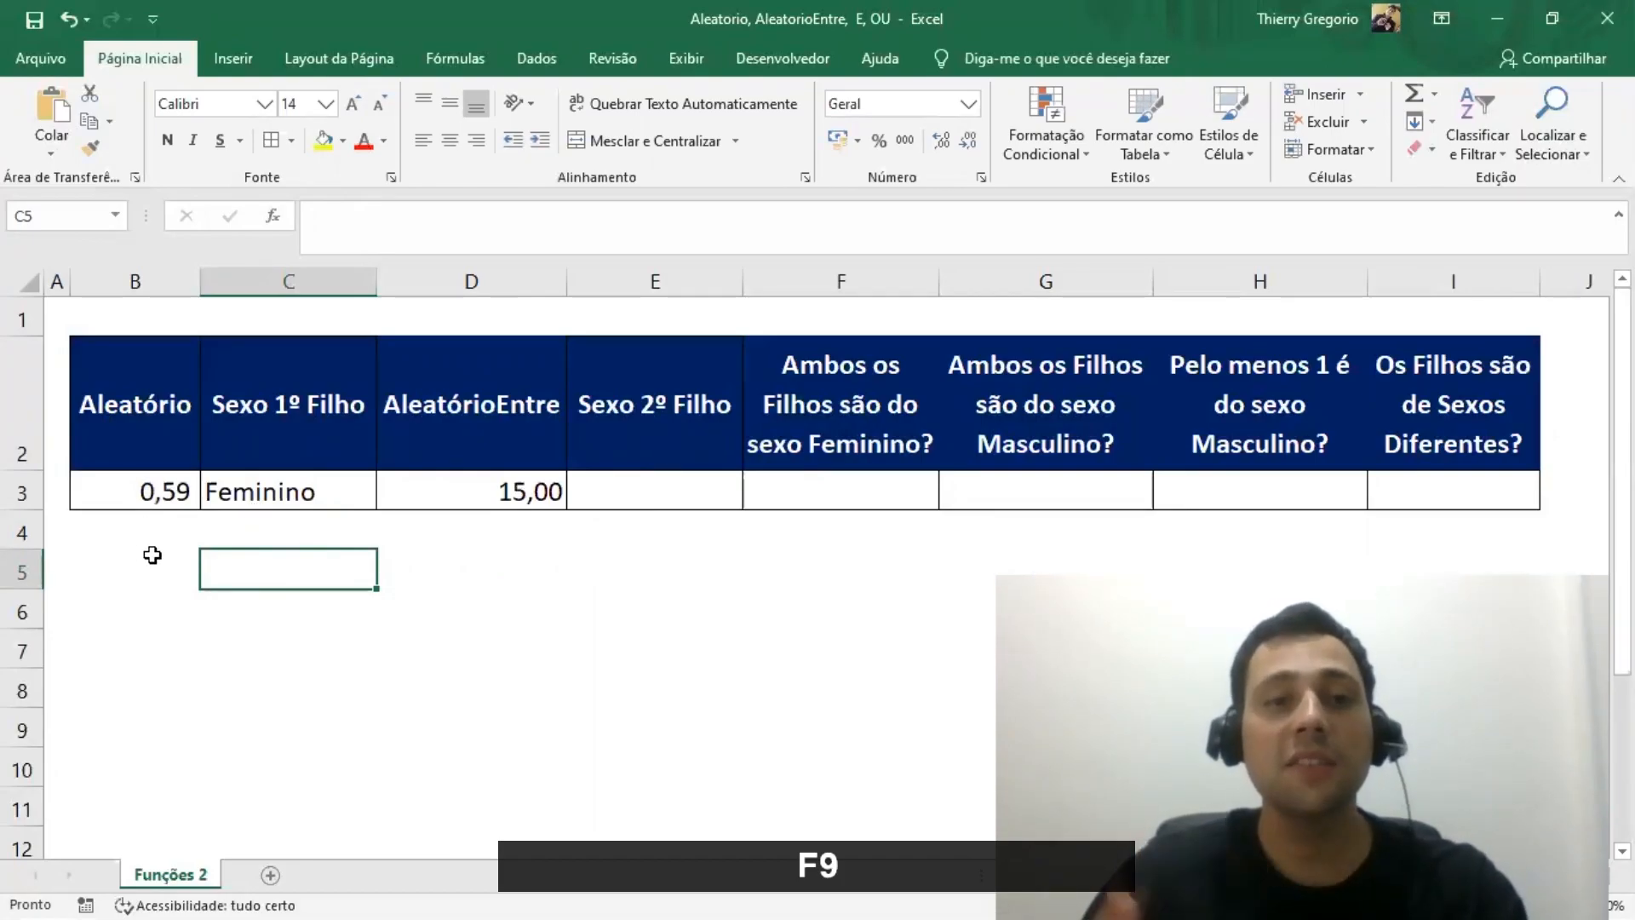
# Enter =SE(D3<15;"Masculino";"Feminino") in cell E3 to assign the second child's sex from the AleatórioEntre number
pyautogui.press('F9')
pyautogui.press('Right')
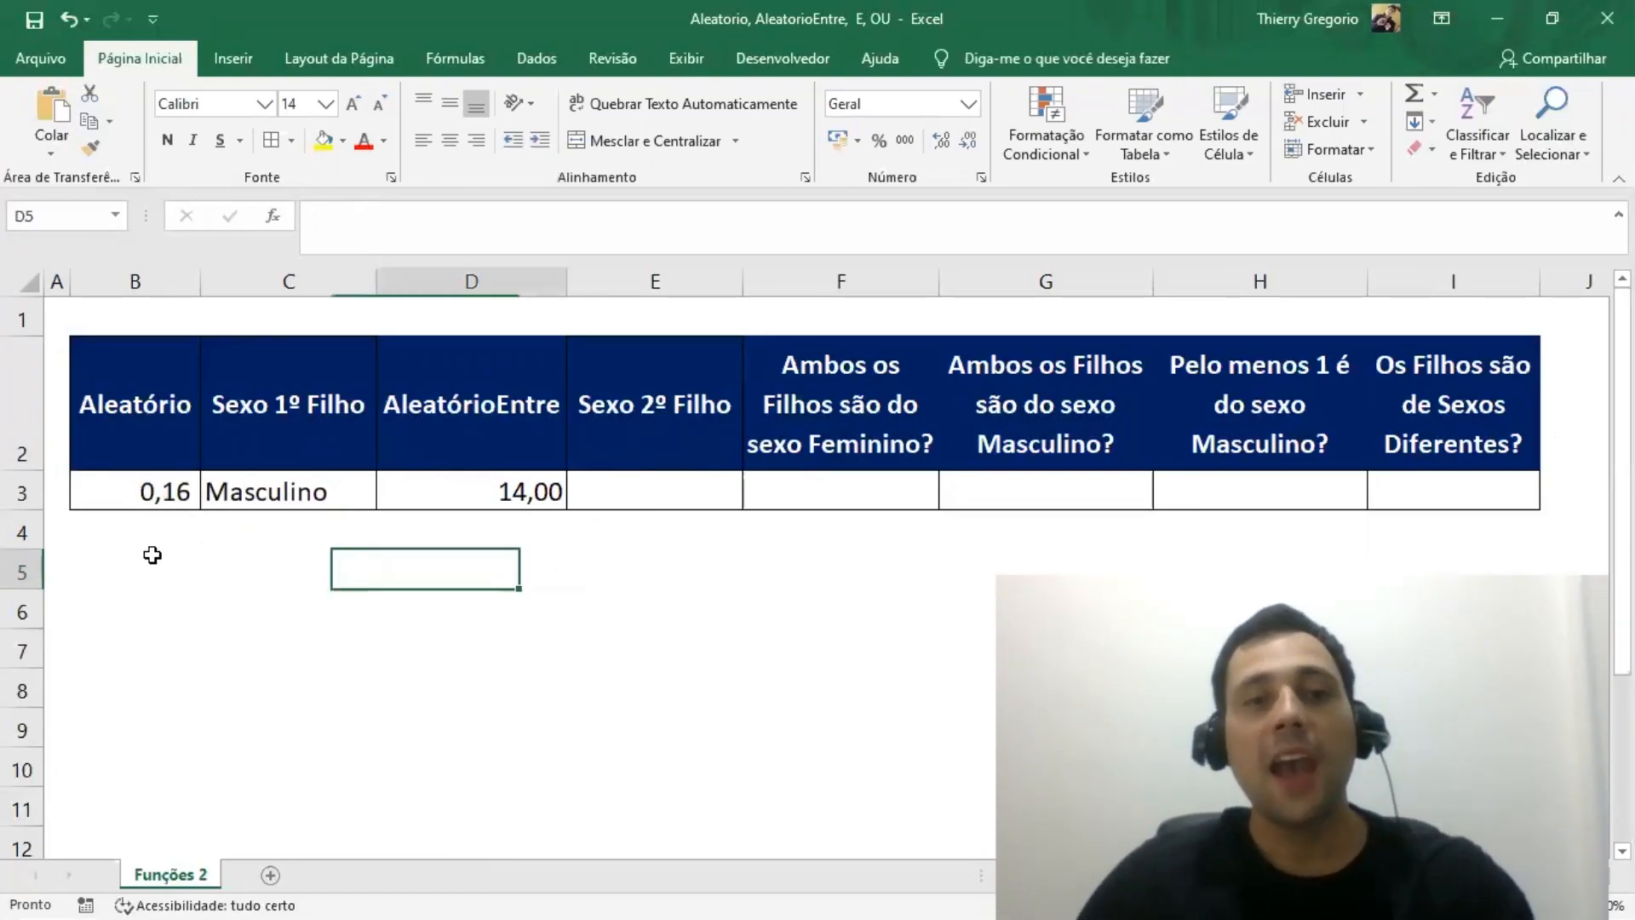
pyautogui.press('Up')
pyautogui.press('Up')
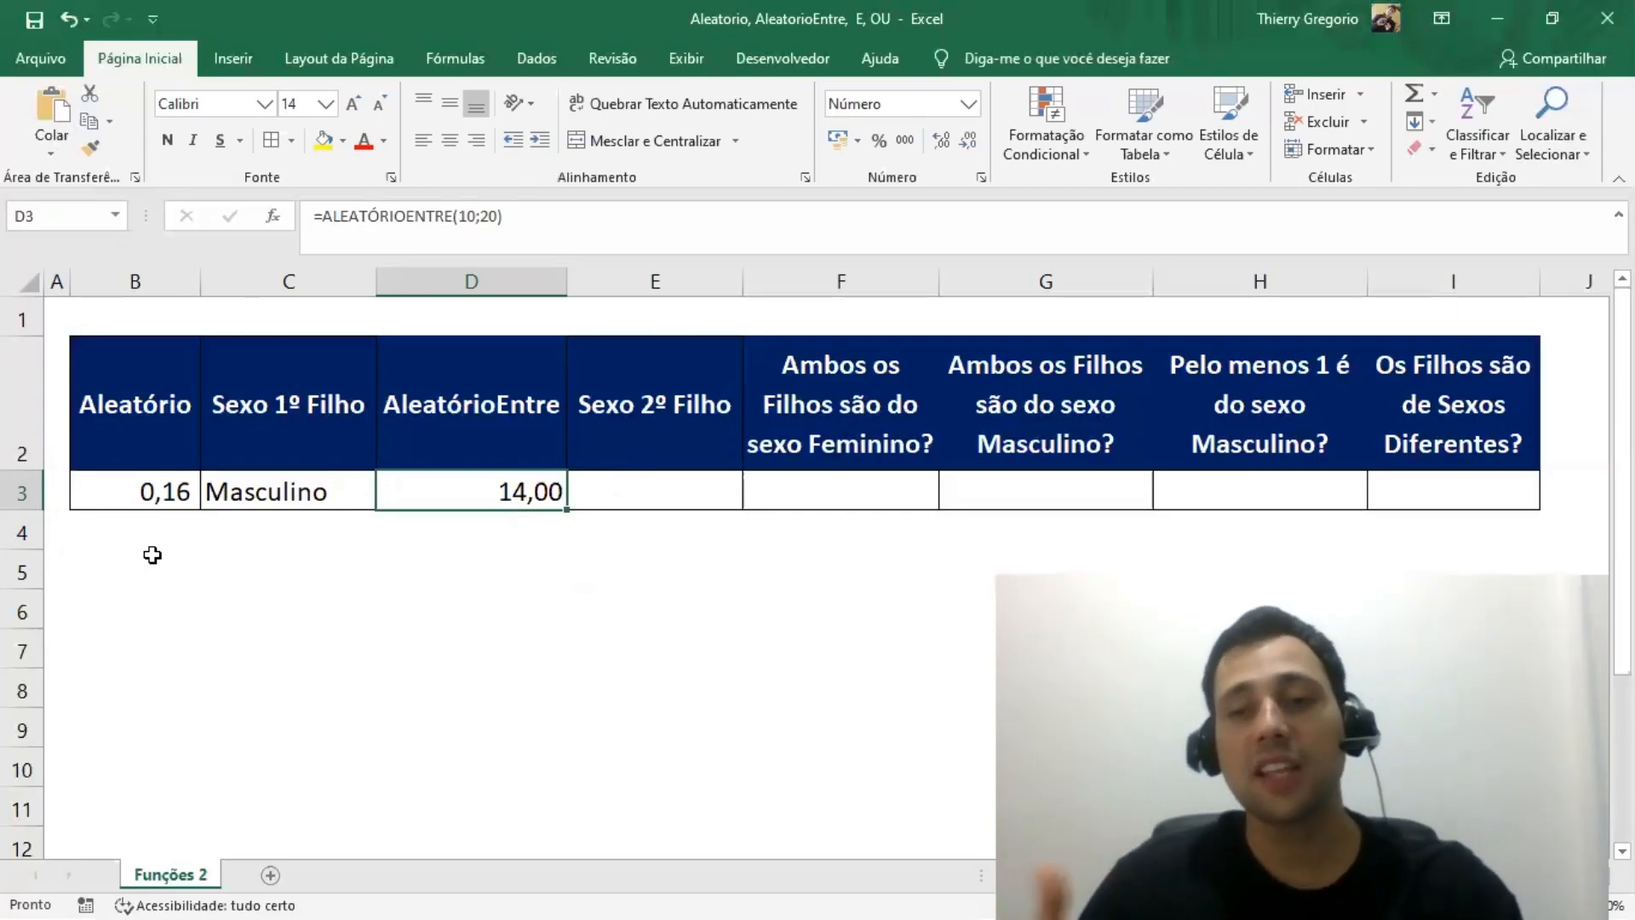
pyautogui.press('Right')
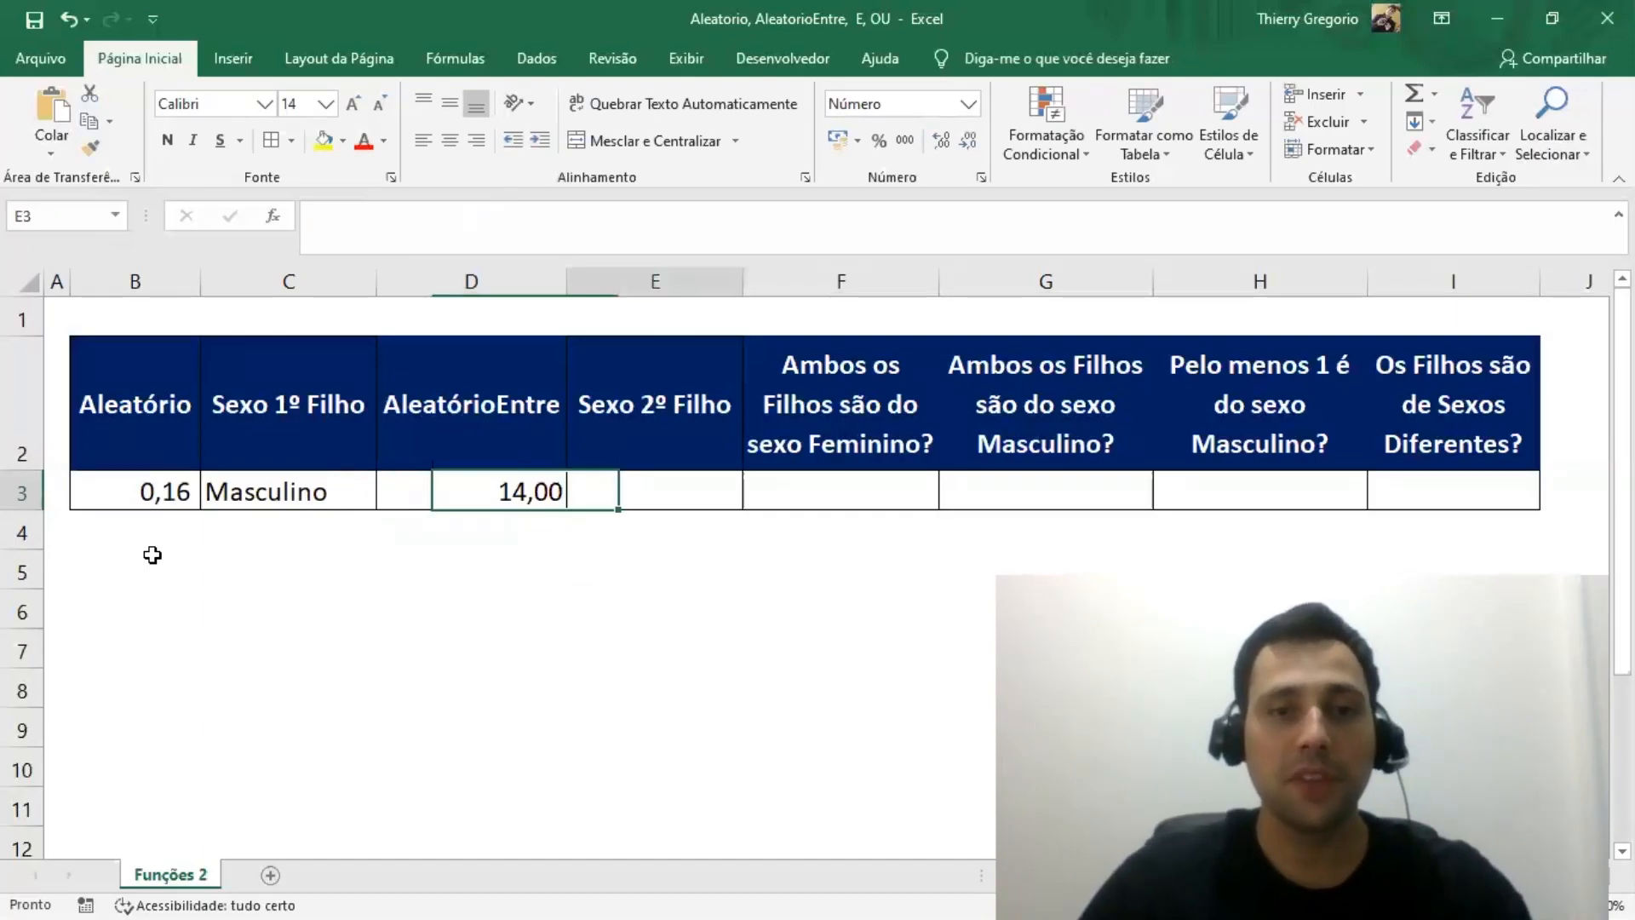
pyautogui.write('=se(')
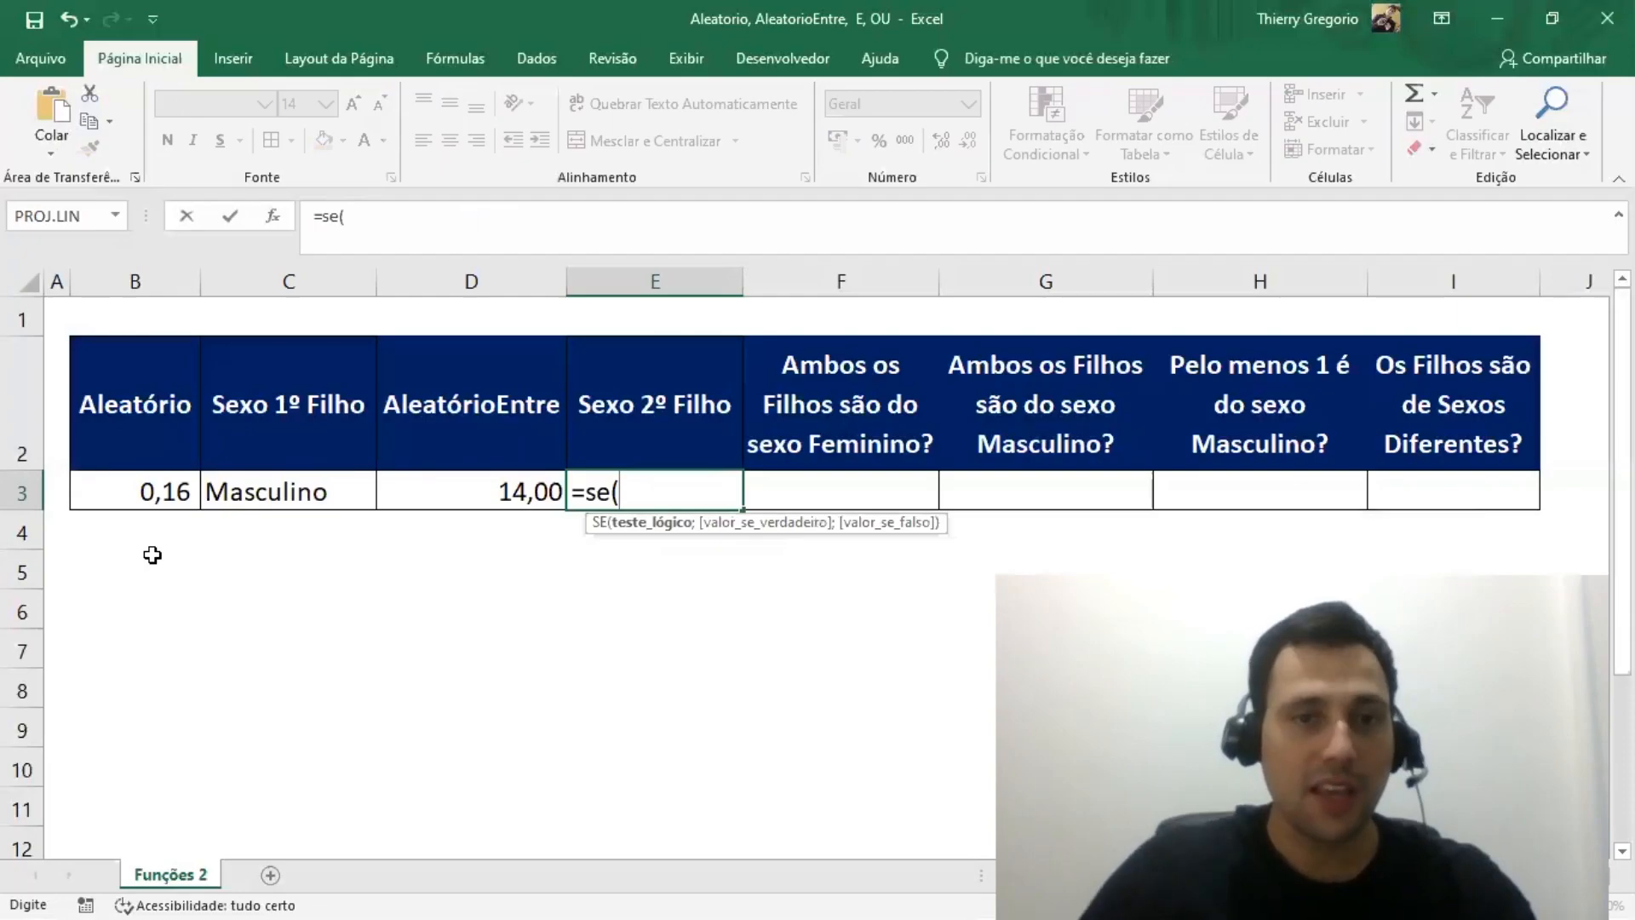
pyautogui.press('Left')
pyautogui.write('<15;"Masculi')
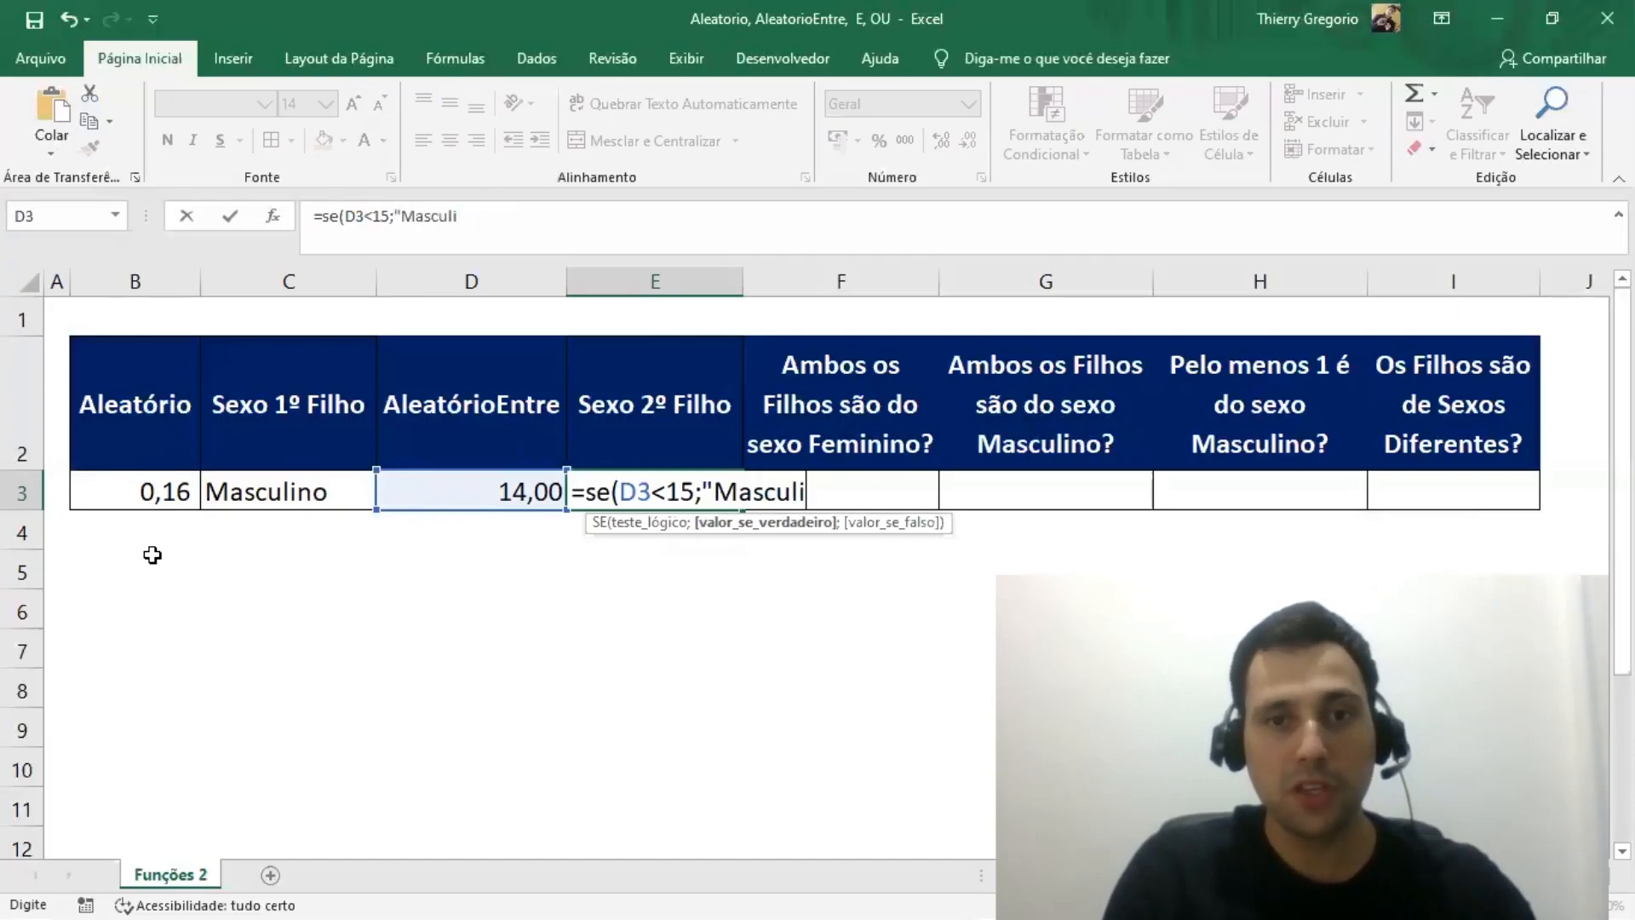
pyautogui.write('no";')
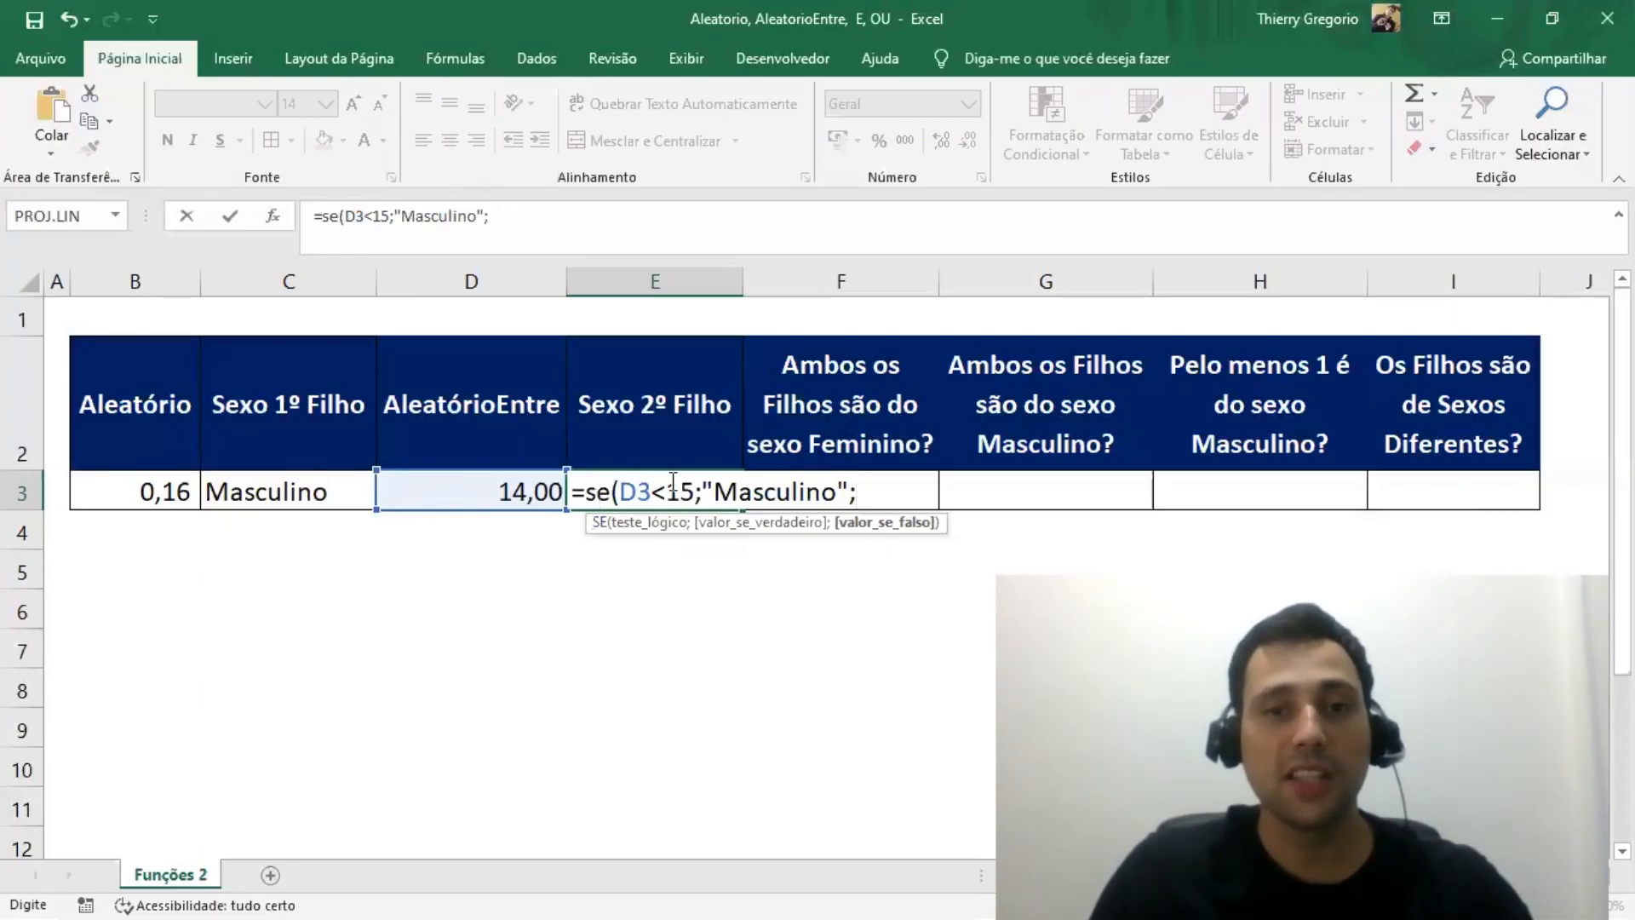
pyautogui.write('"')
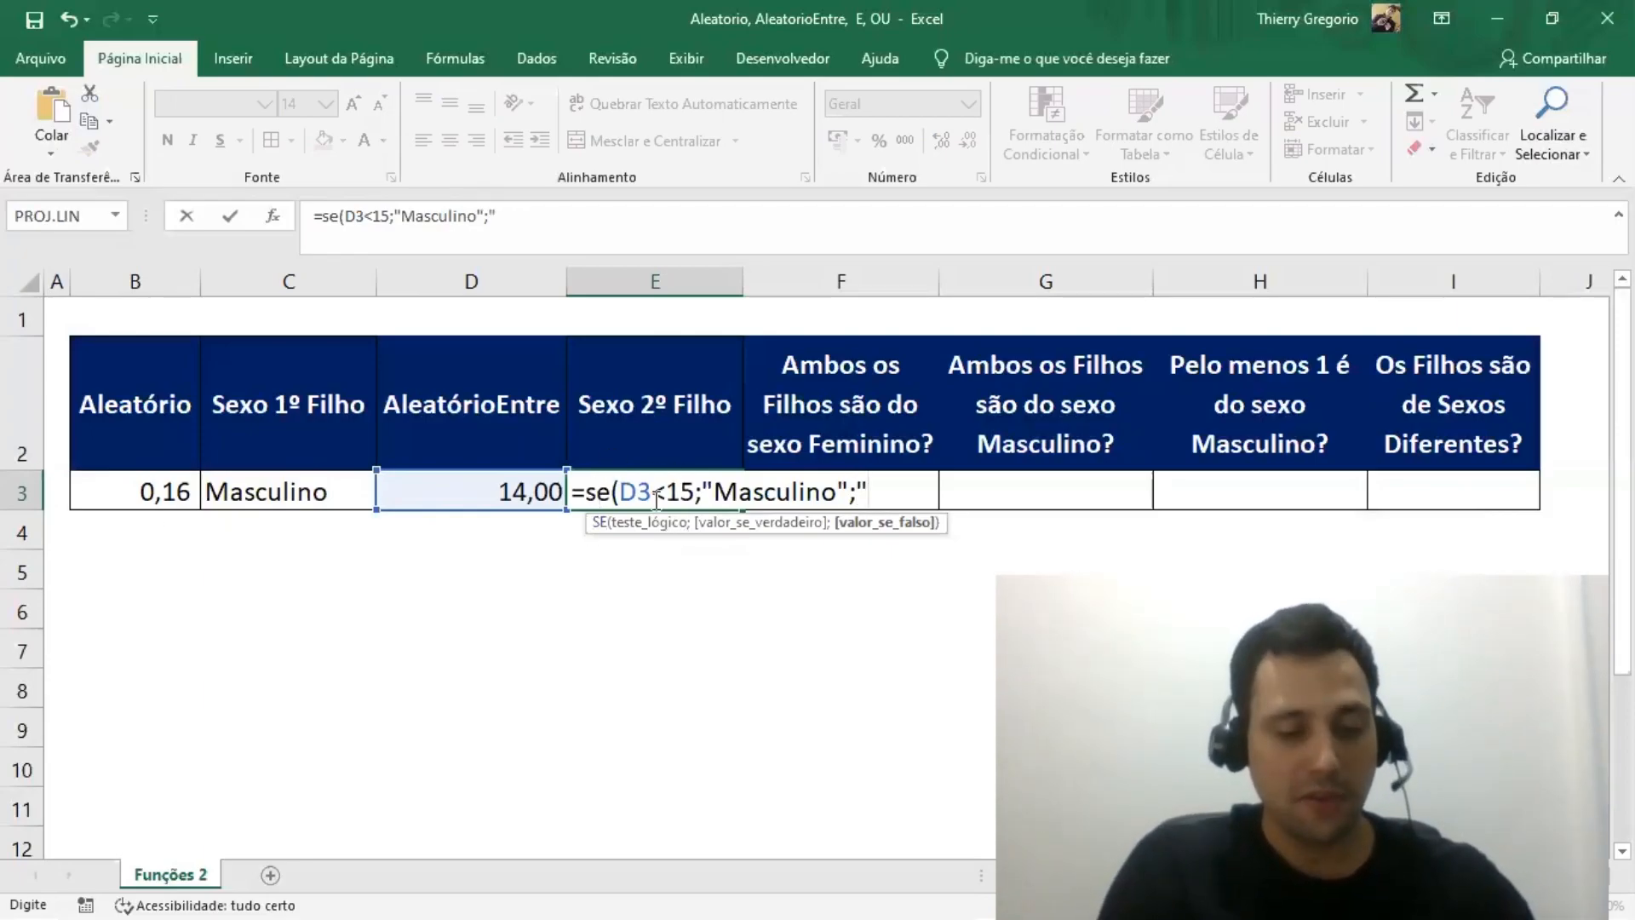
pyautogui.write('Feminino"')
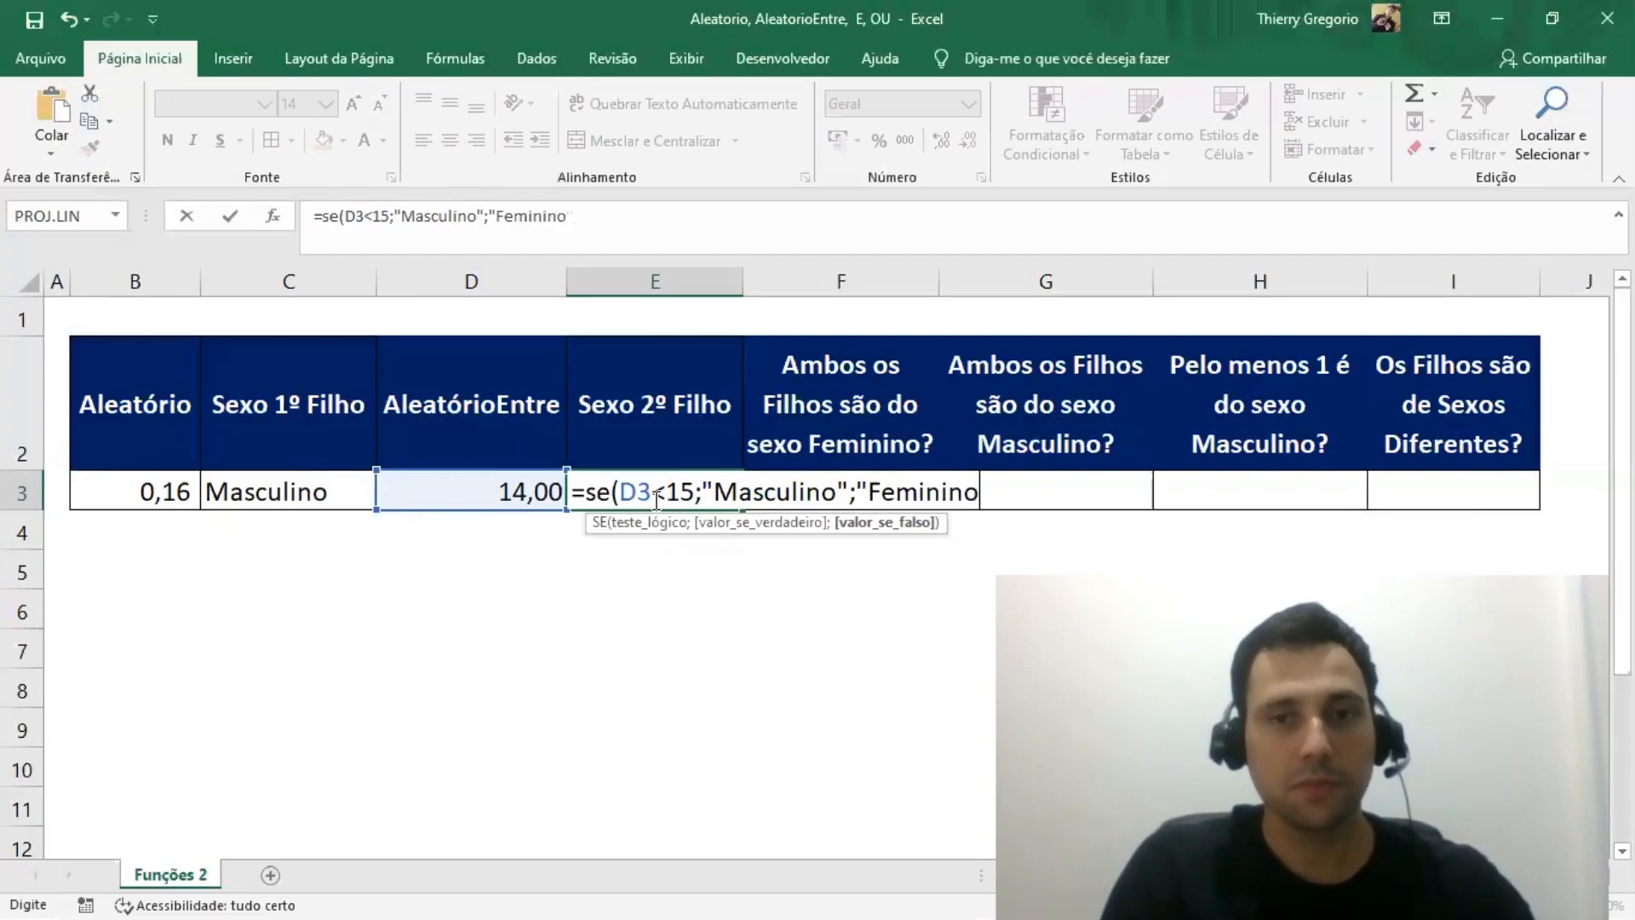
pyautogui.write(')')
pyautogui.press('Return')
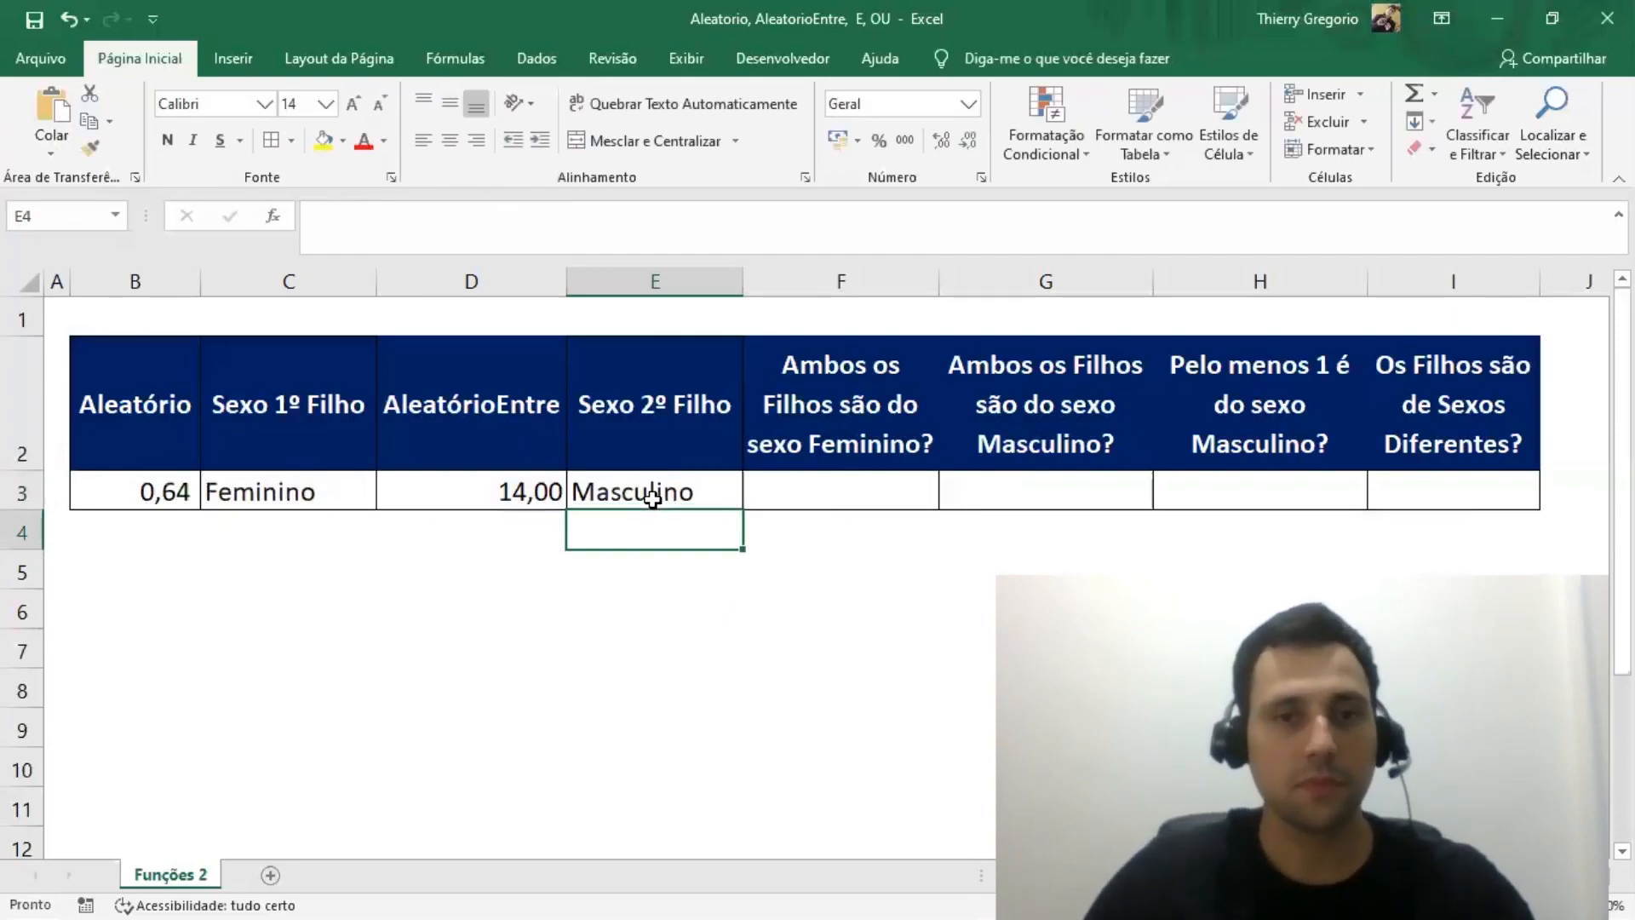
# Recalculate the sheet repeatedly to check how both children's sexes in C3 and E3 follow their random numbers
pyautogui.click(653, 498)
pyautogui.press('Return')
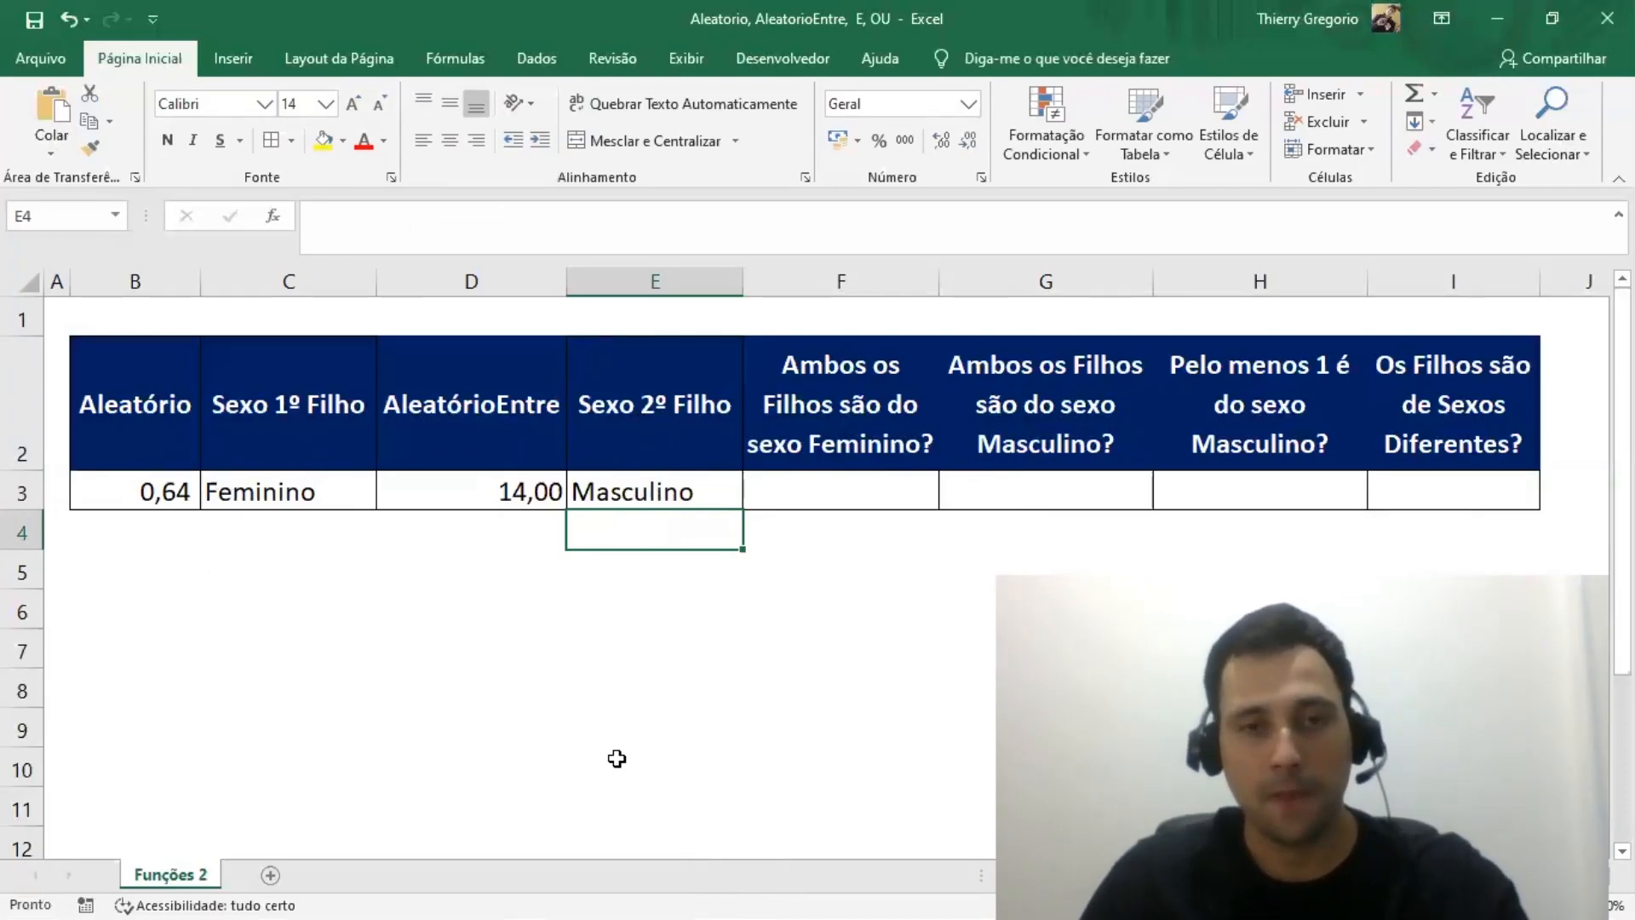
pyautogui.press('F9')
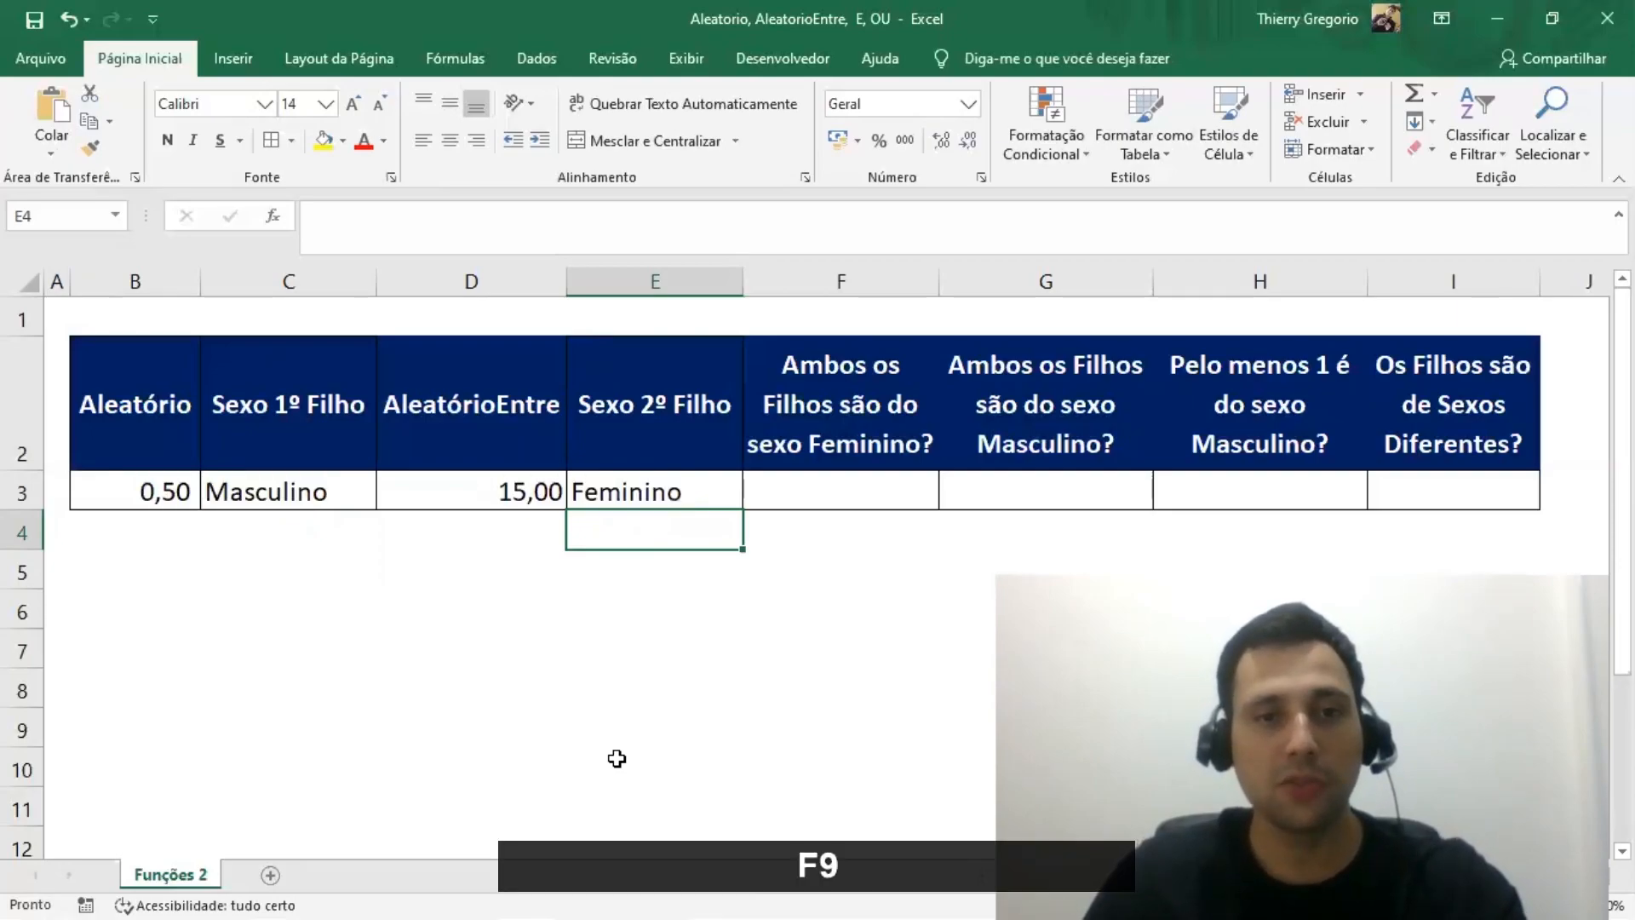
pyautogui.press('F9')
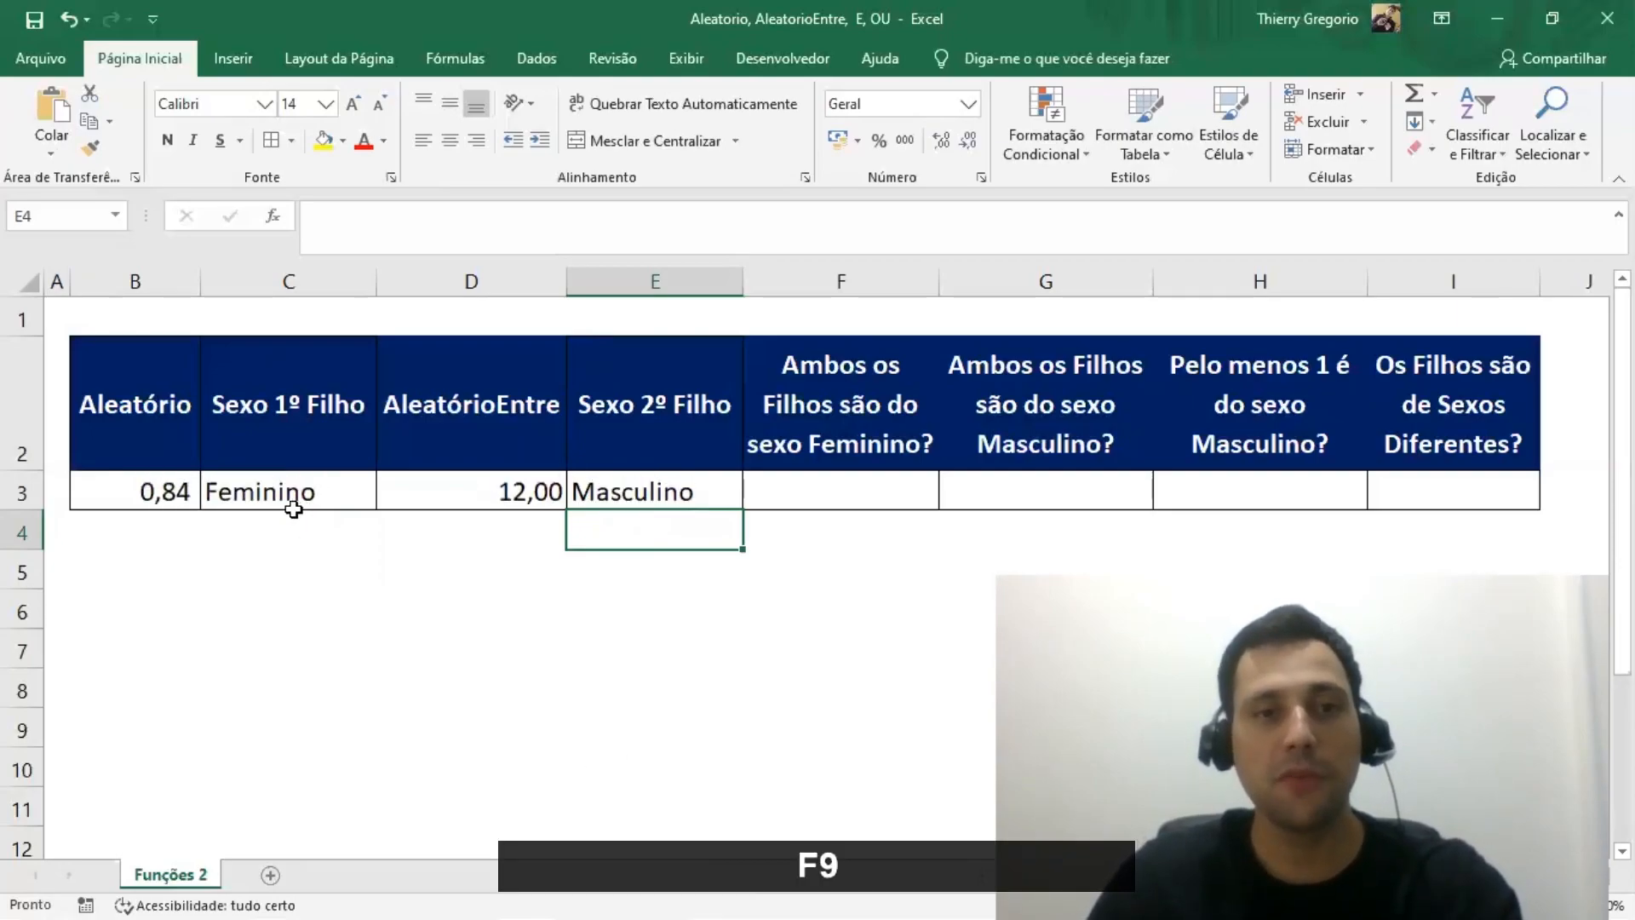
pyautogui.press('F9')
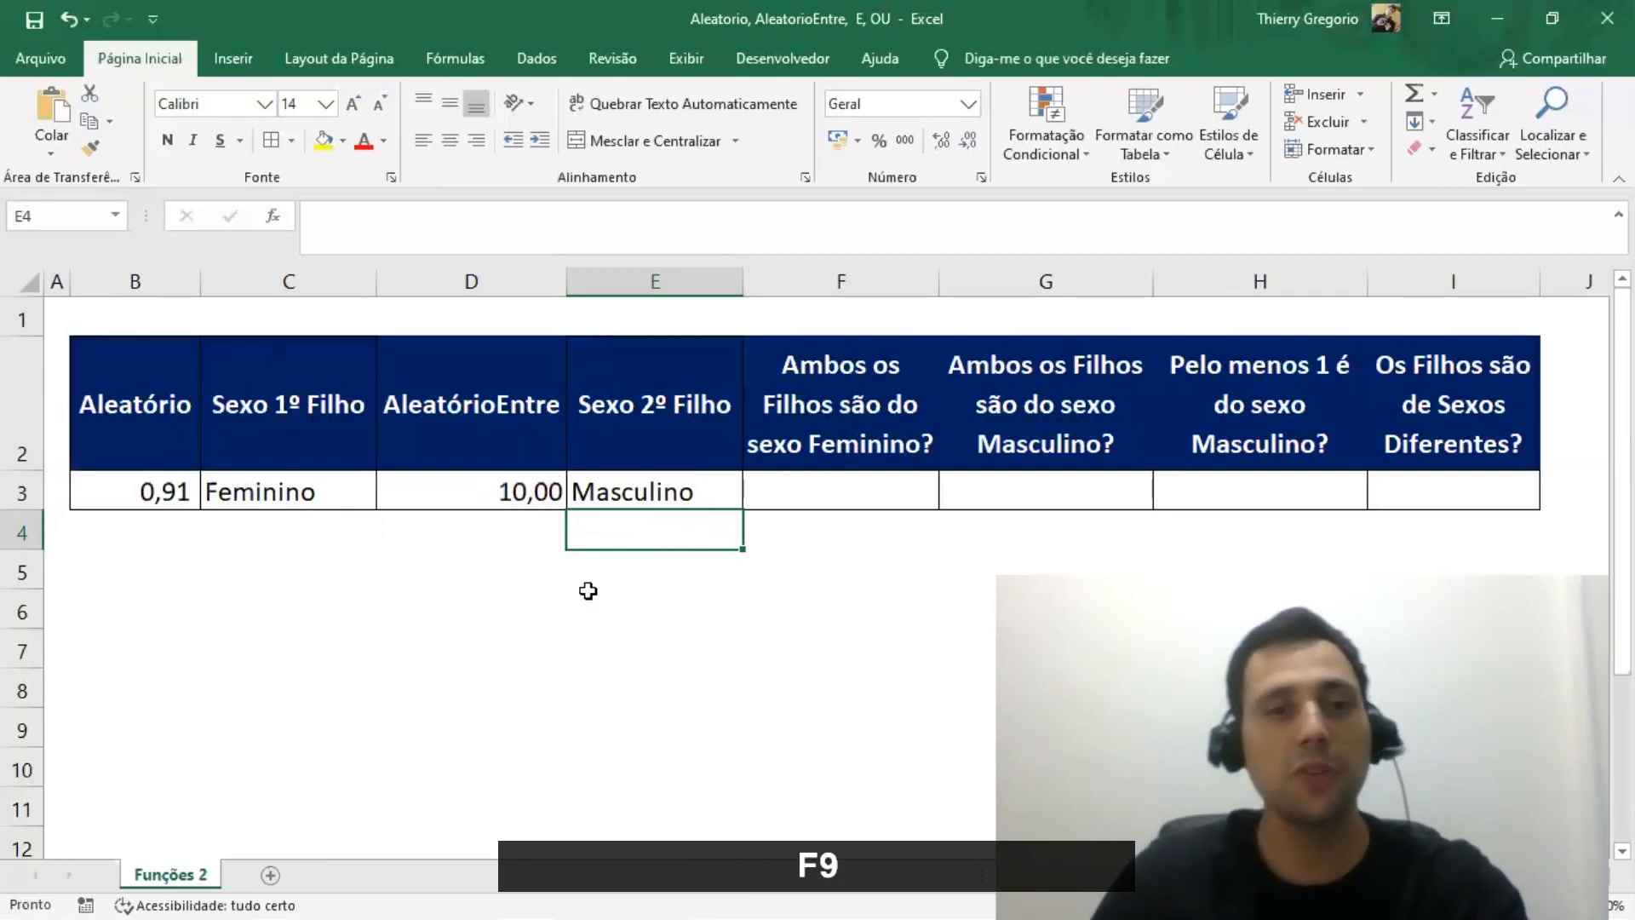
pyautogui.press('F9')
pyautogui.press('F9')
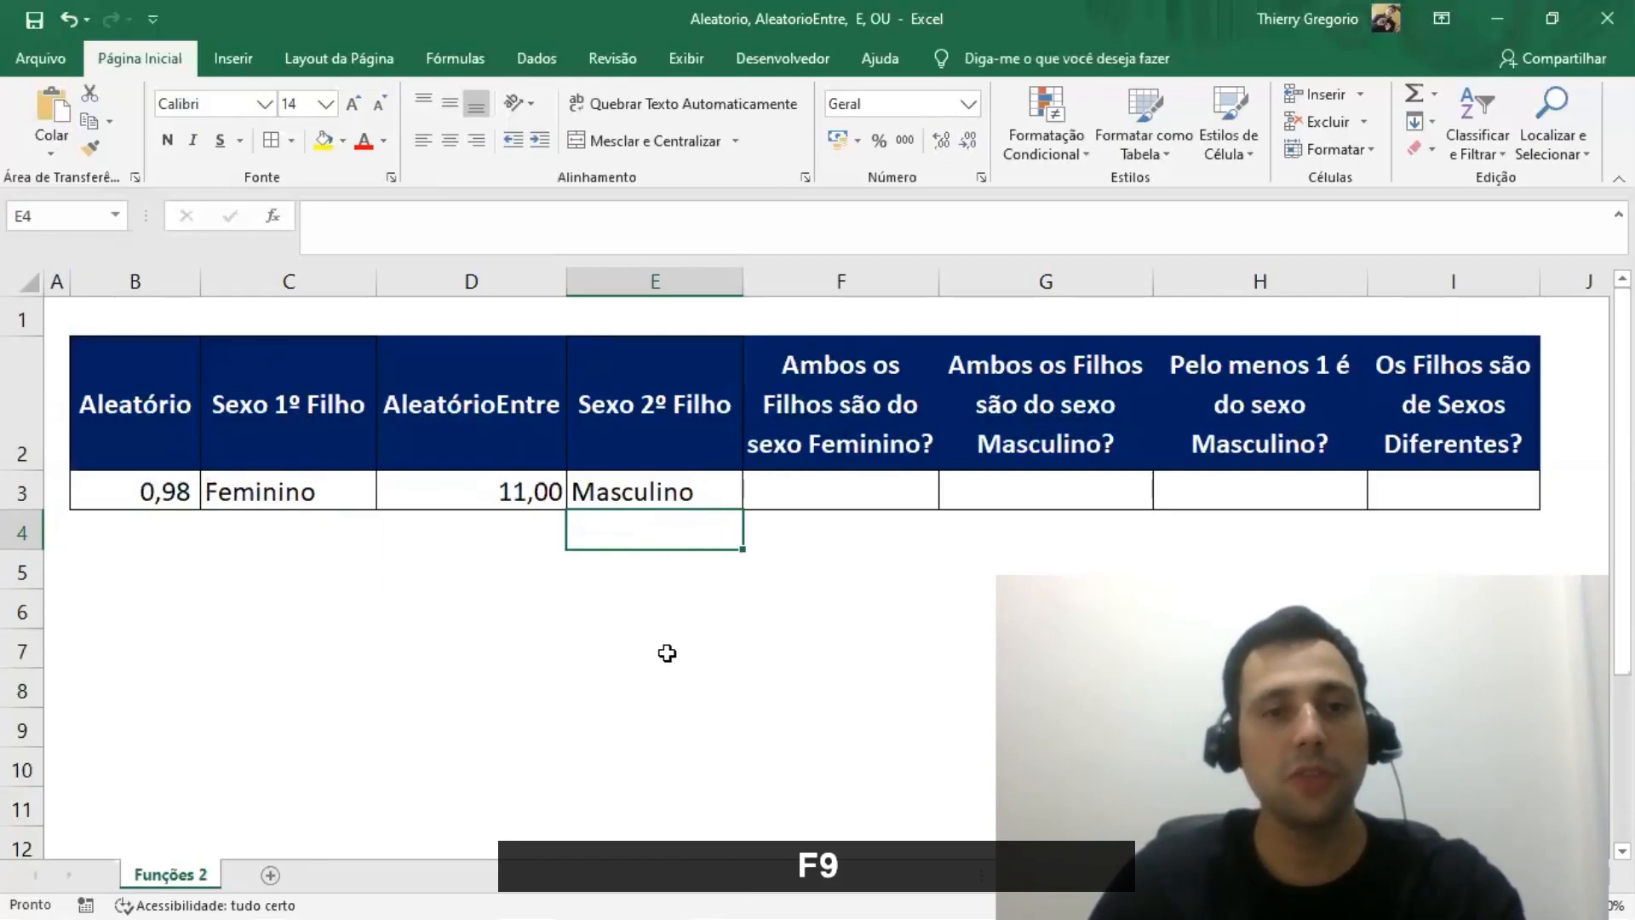
pyautogui.press('F9')
pyautogui.press('F9')
pyautogui.press('F9')
pyautogui.press('F9')
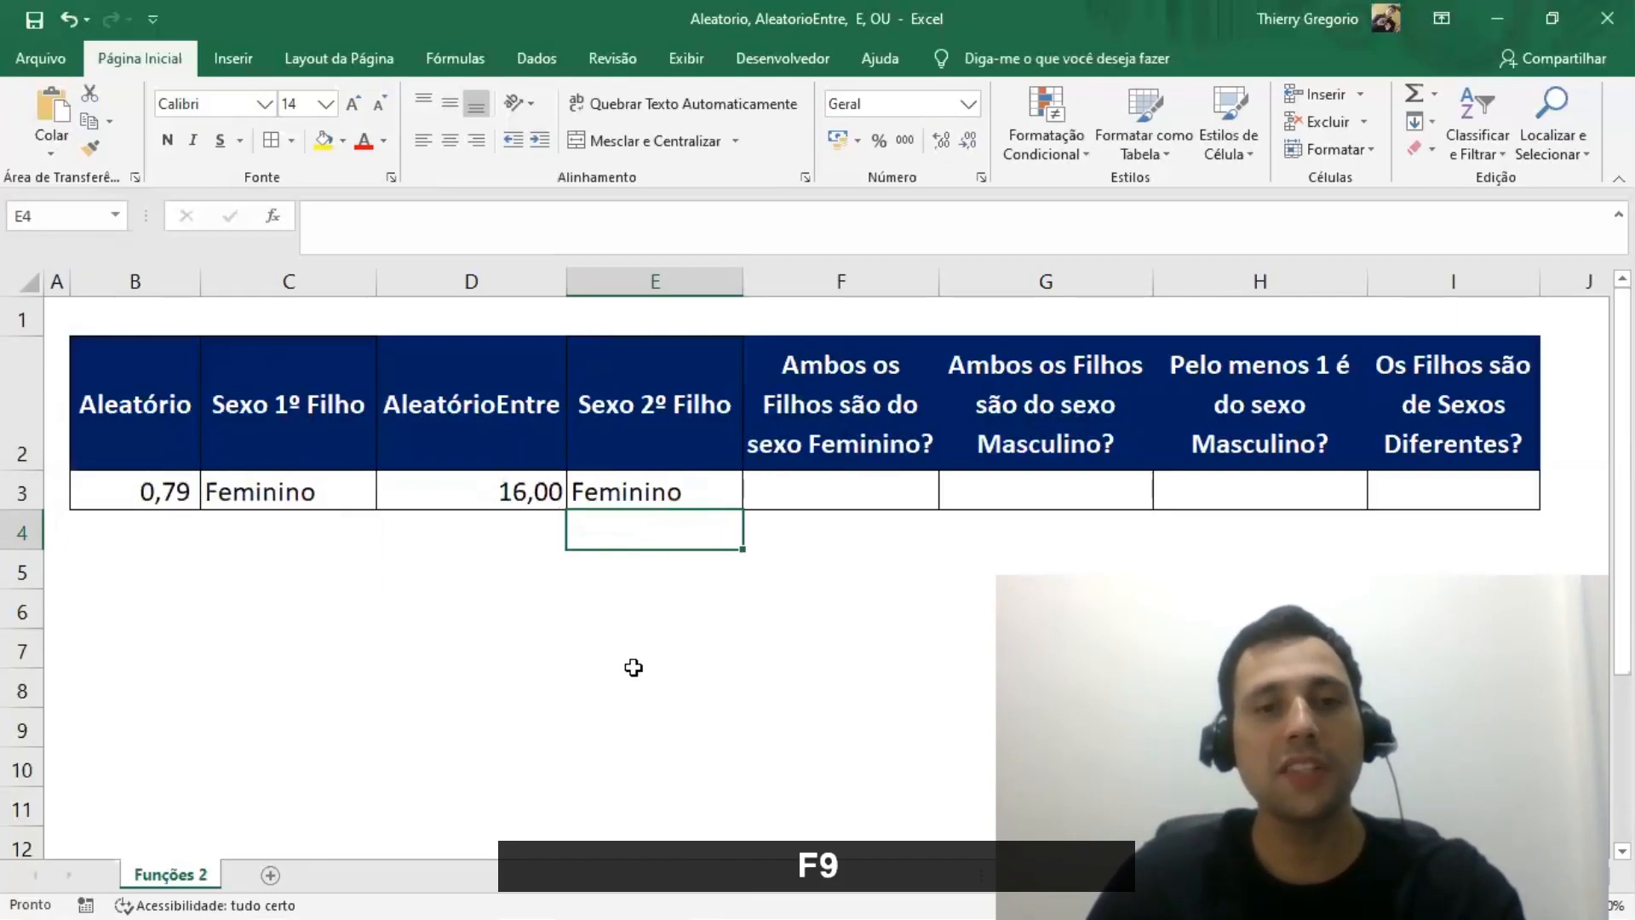
pyautogui.press('F9')
pyautogui.press('F9')
pyautogui.press('F9')
pyautogui.press('F9')
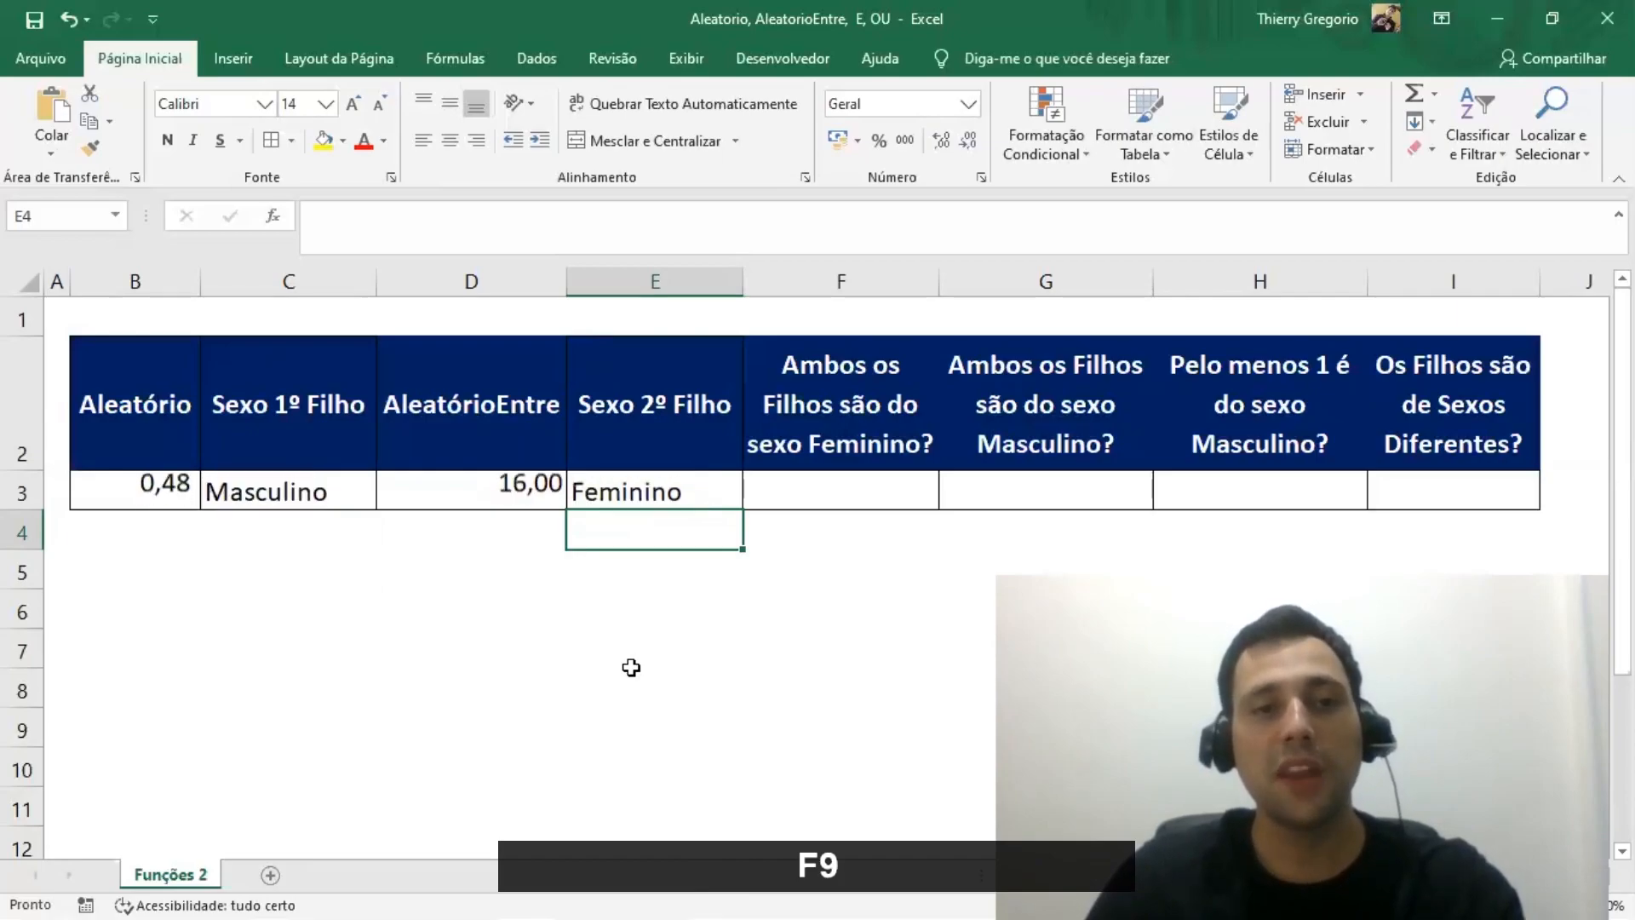
pyautogui.press('F9')
pyautogui.press('F9')
pyautogui.press('F9')
pyautogui.press('F9')
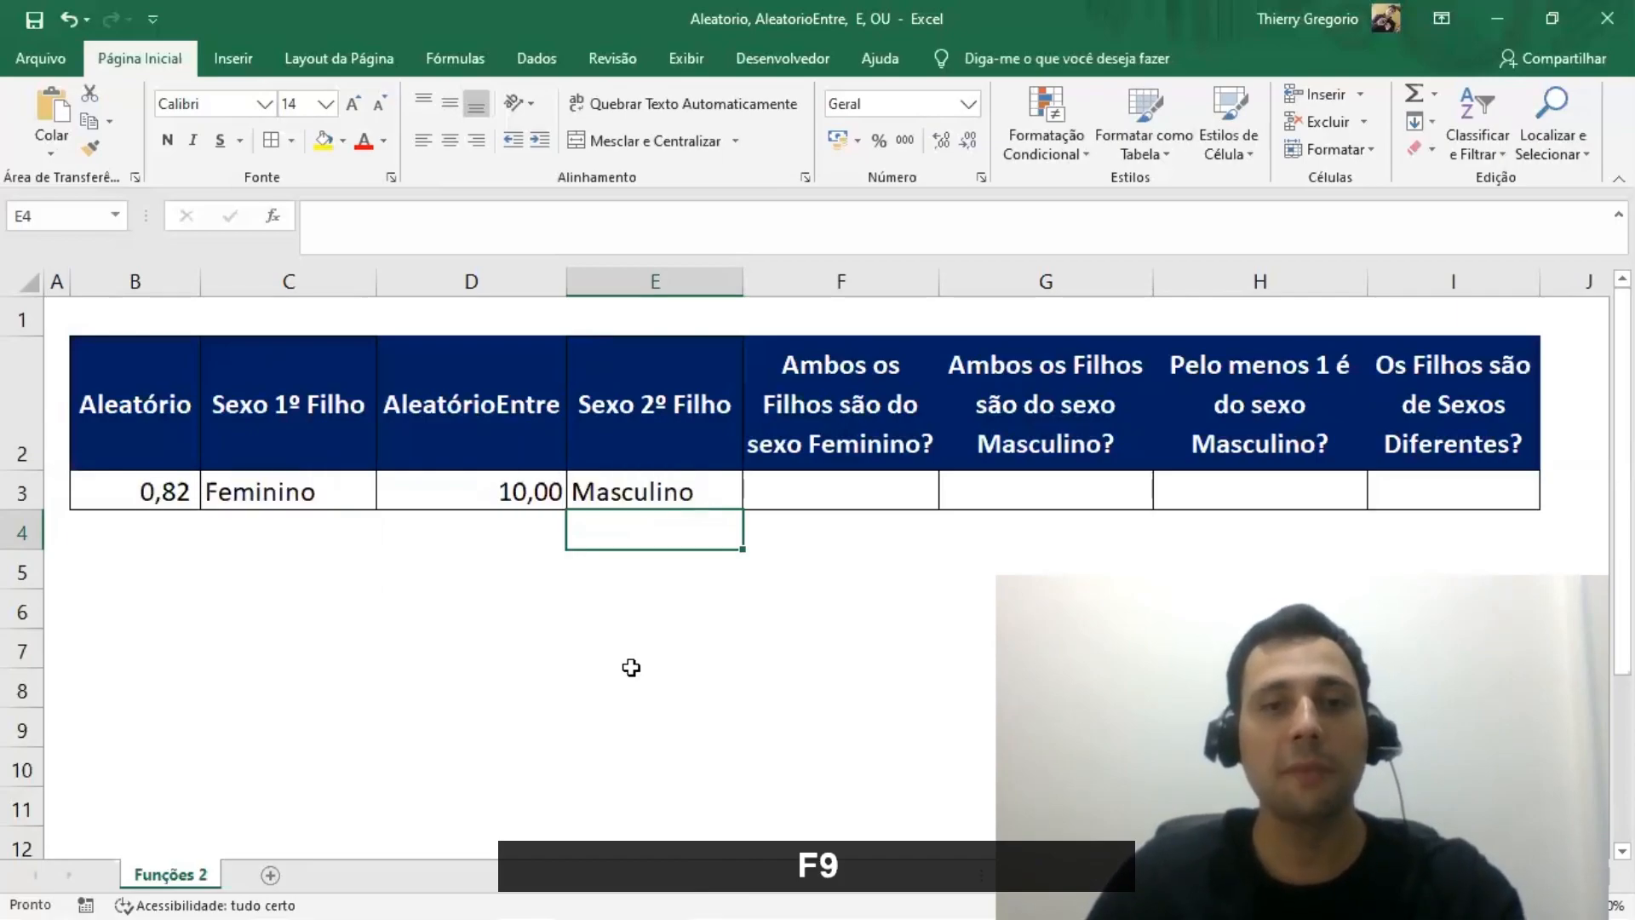
pyautogui.press('F9')
pyautogui.press('F9')
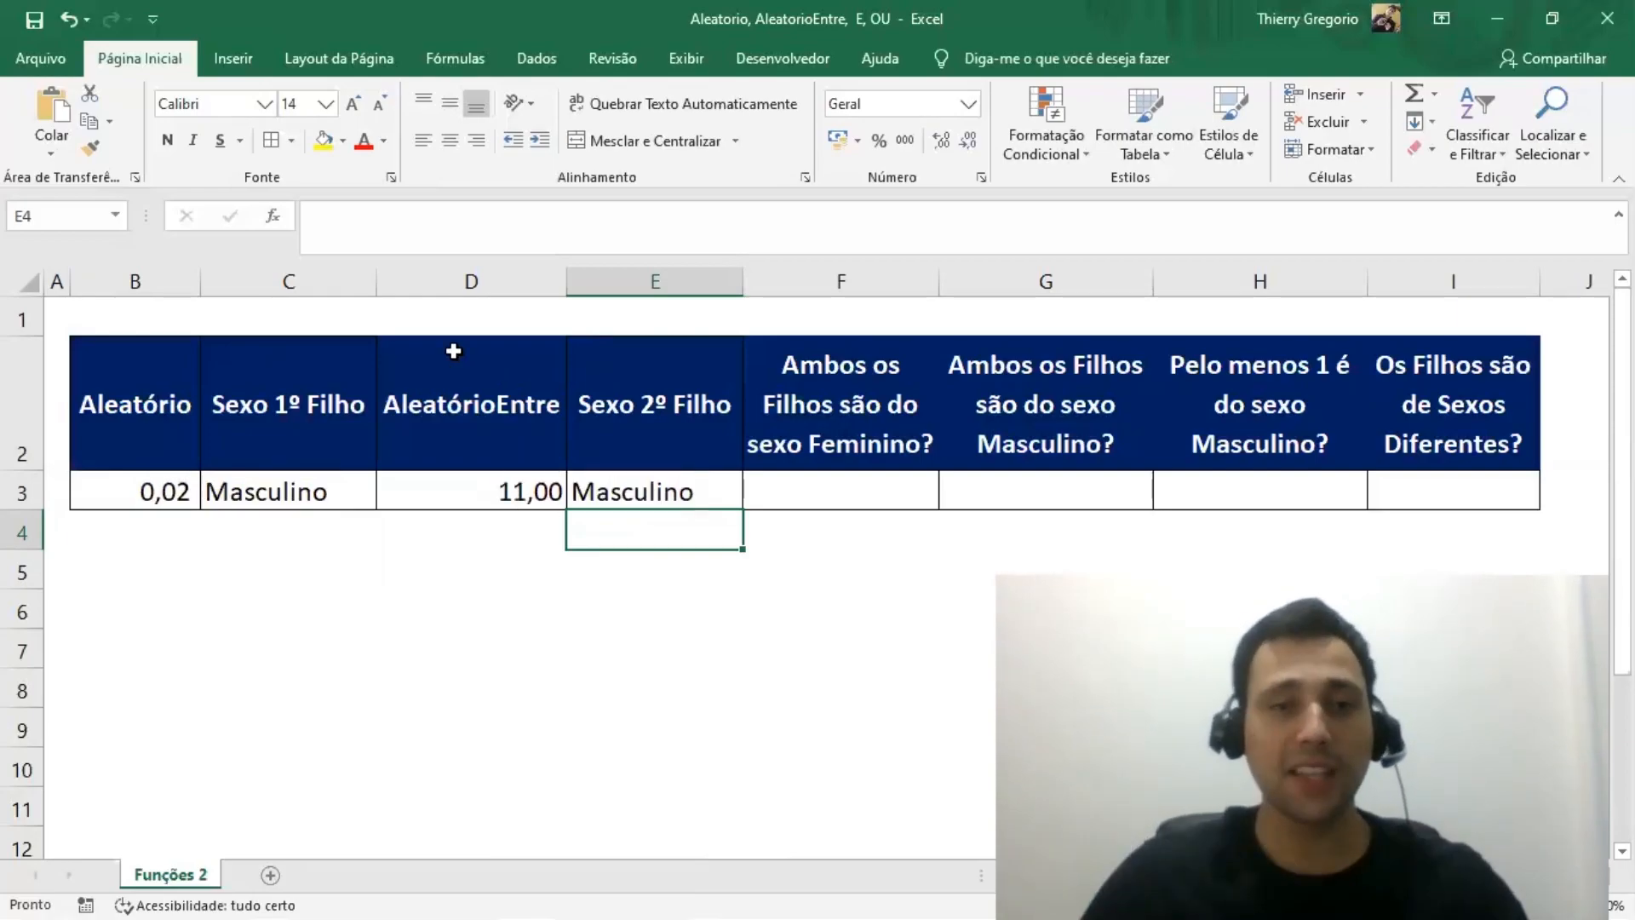
# Start an E function in cell F3, under the both-children-female header, and open its function arguments for editing
pyautogui.click(473, 496)
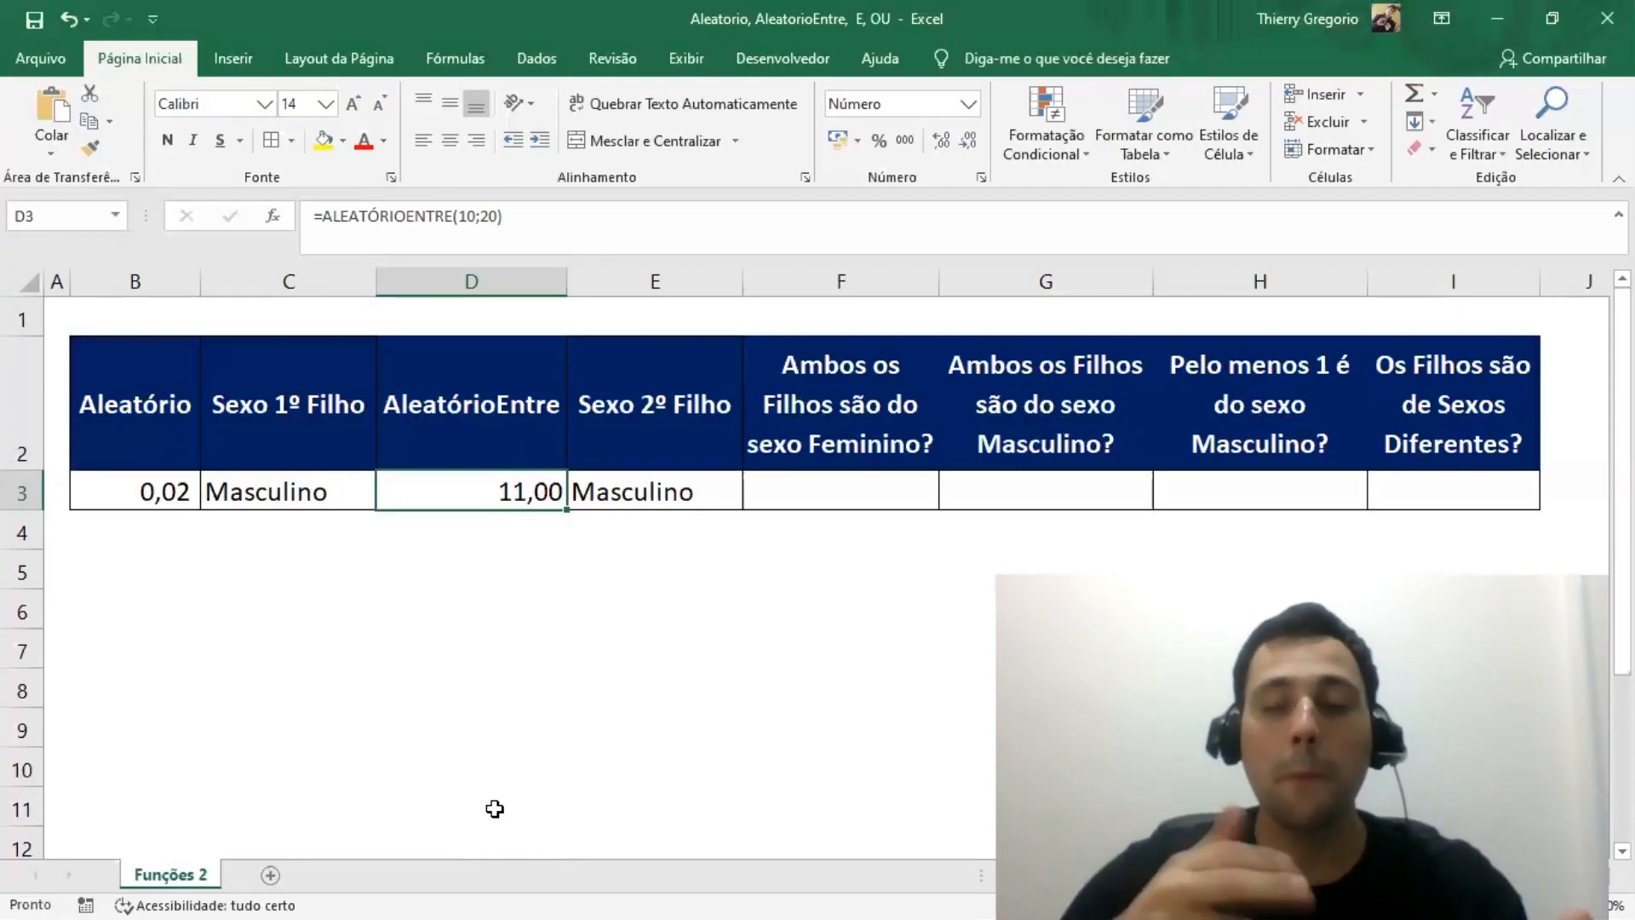
pyautogui.press('Right')
pyautogui.press('Right')
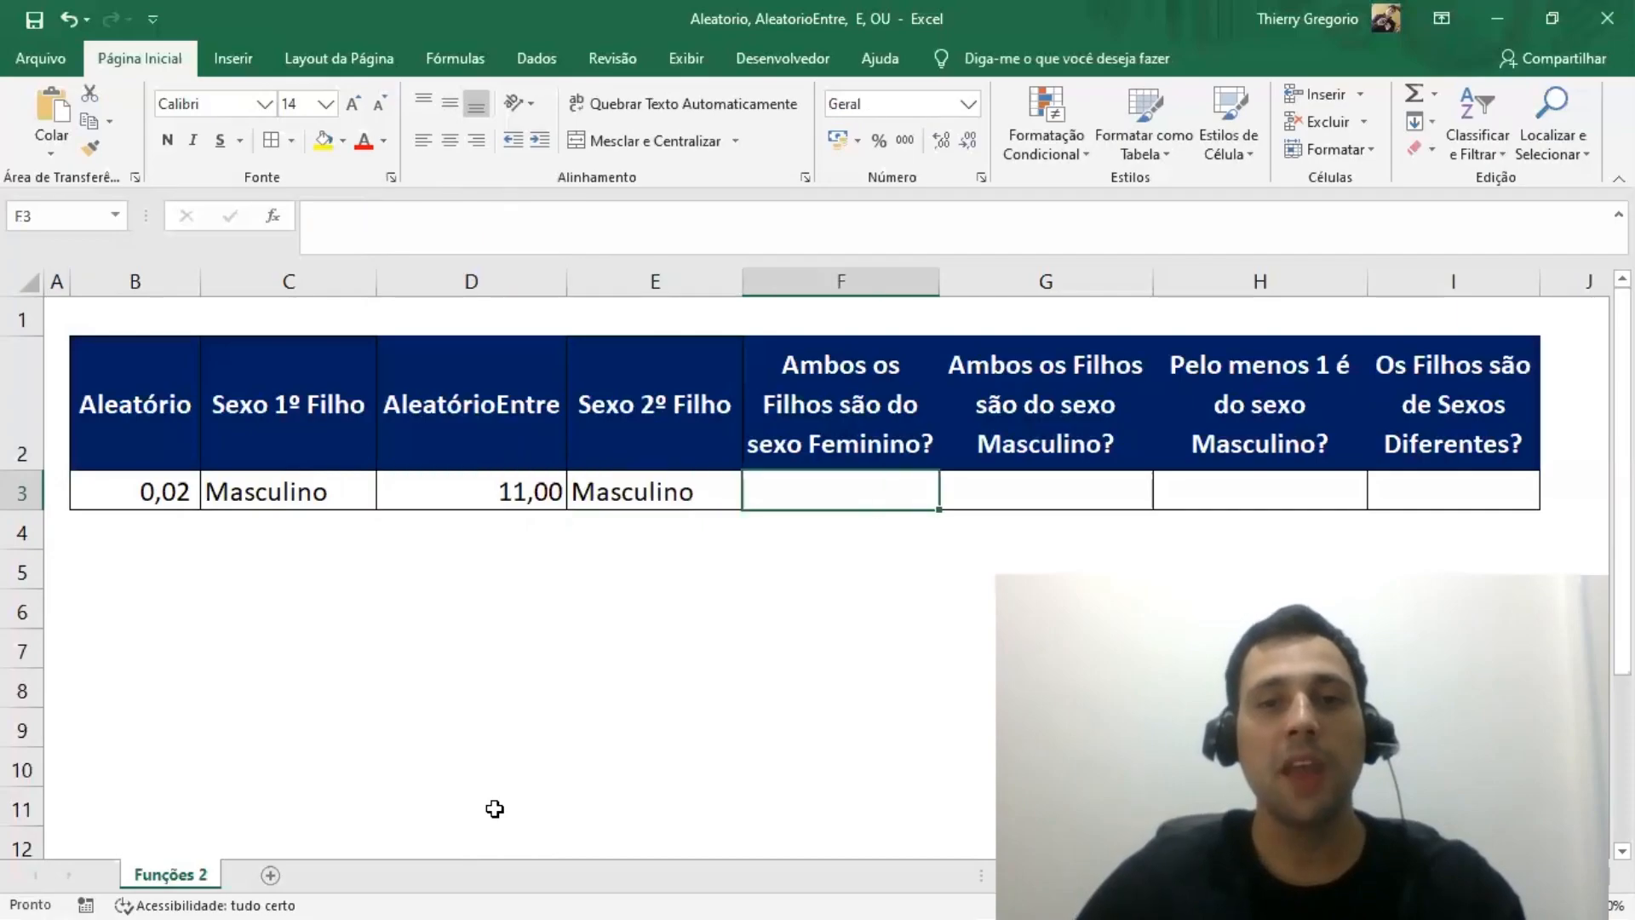
pyautogui.press('Up')
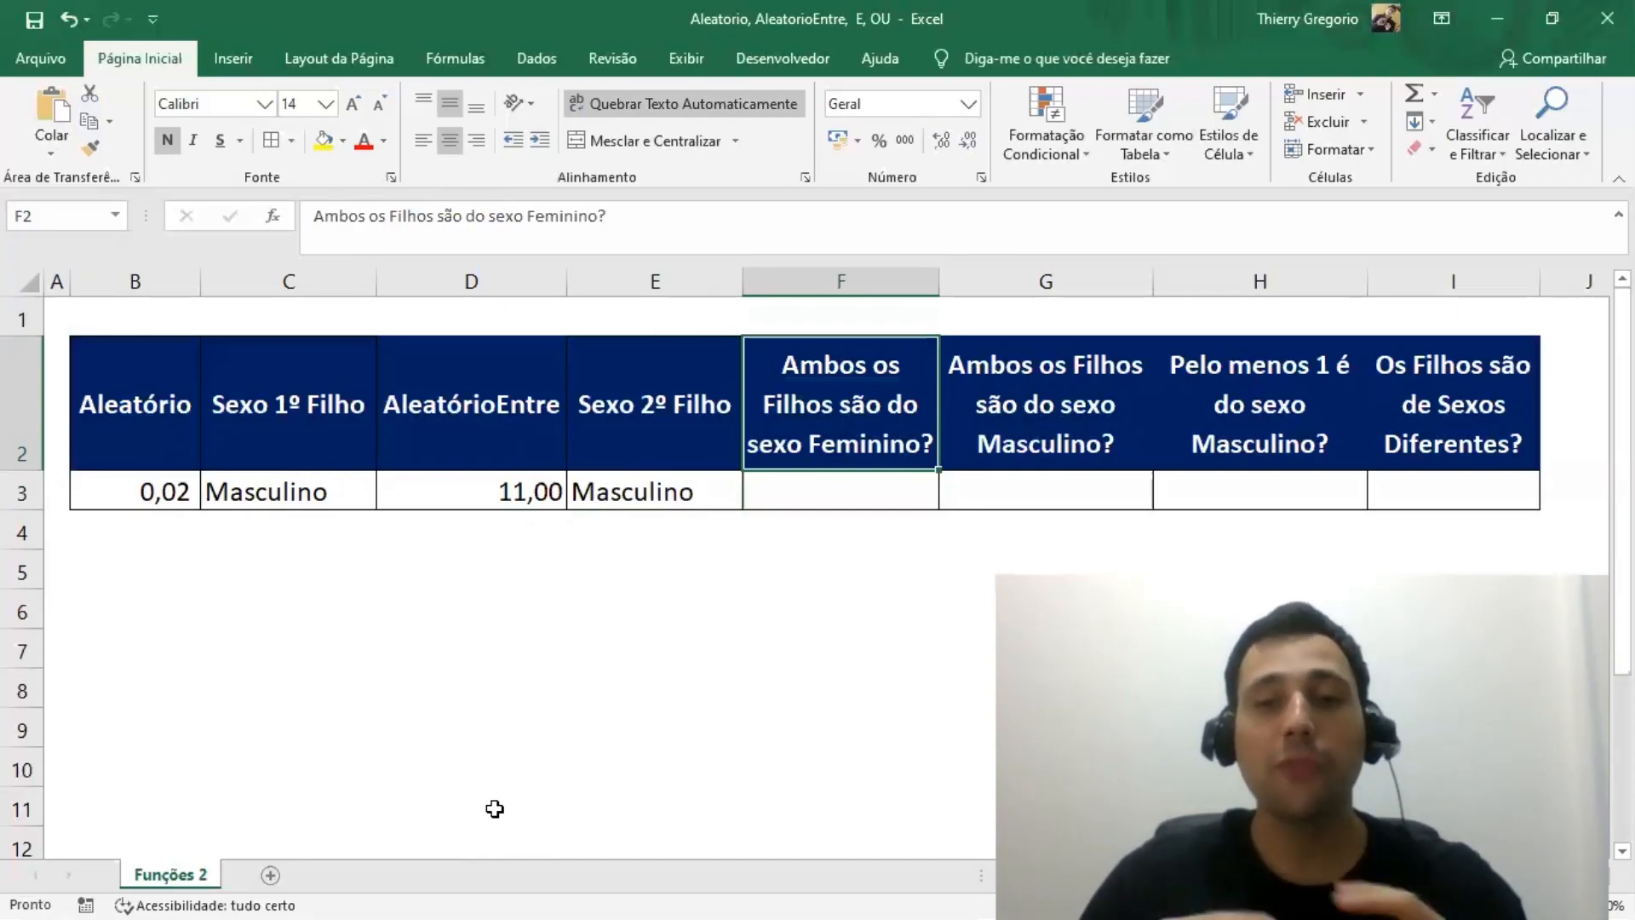
pyautogui.press('Down')
pyautogui.write('=e')
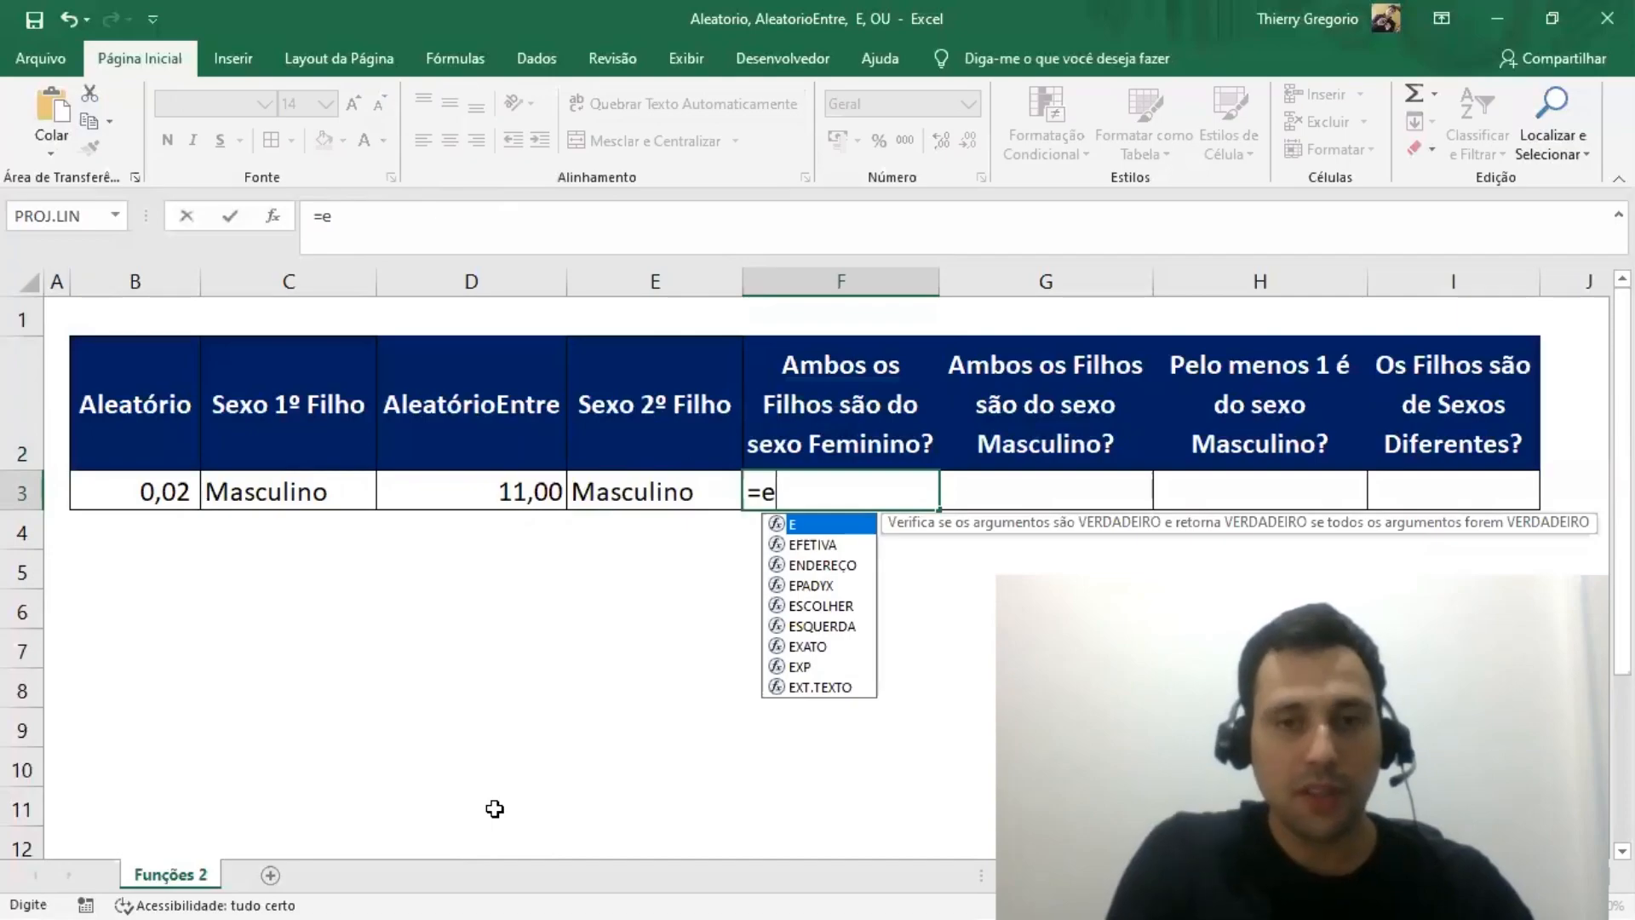
pyautogui.write('(')
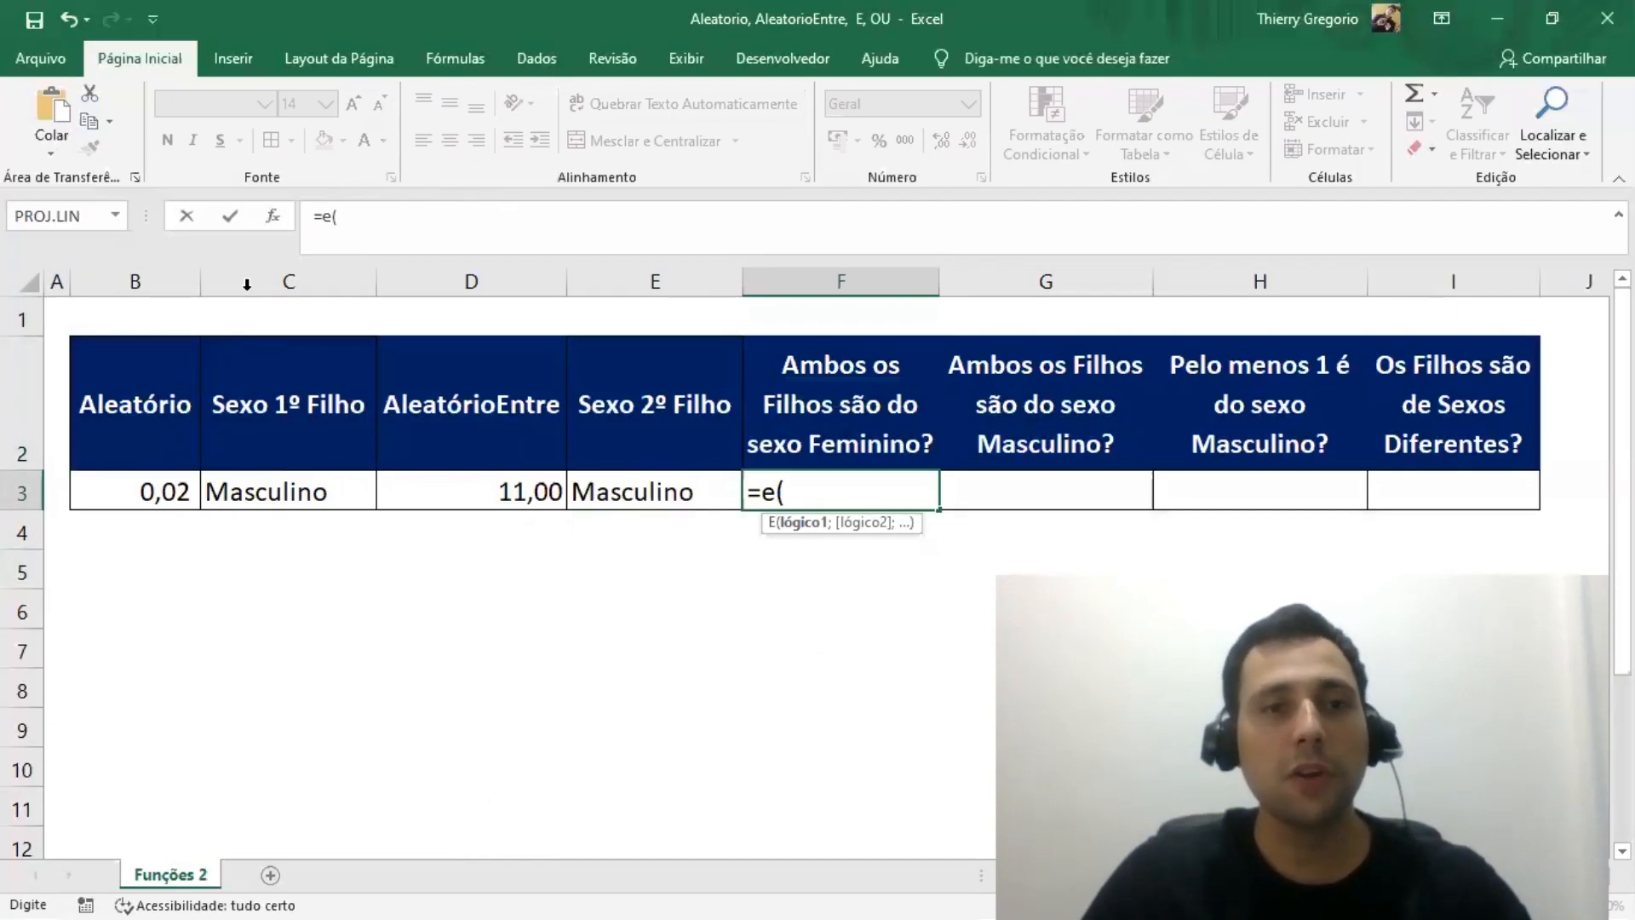
pyautogui.click(268, 223)
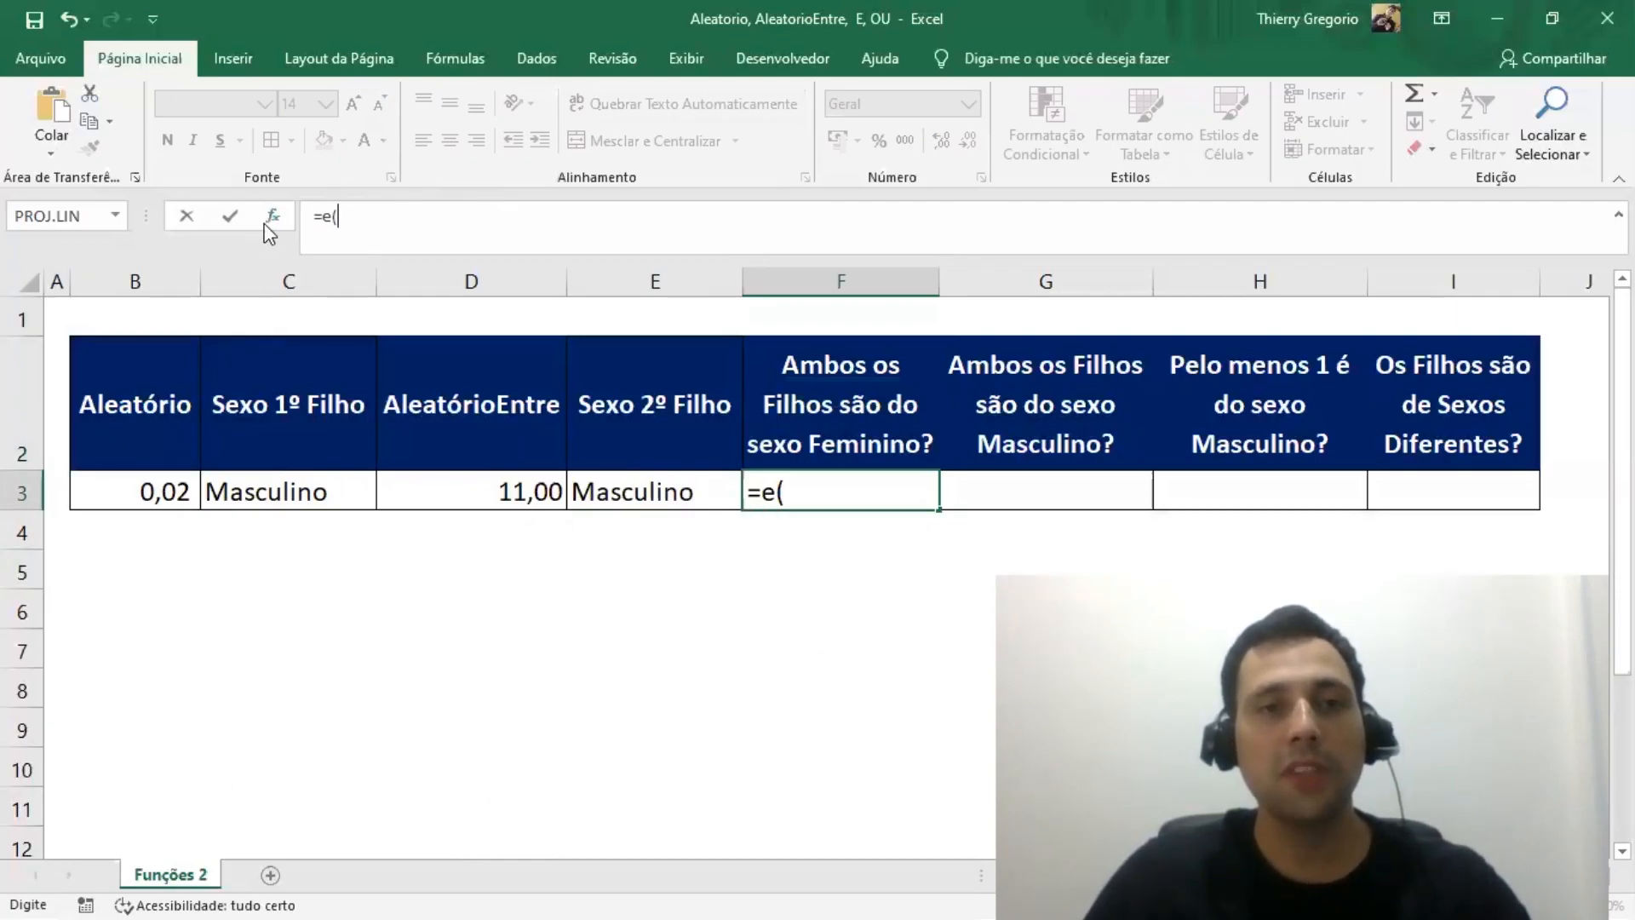
pyautogui.moveTo(509, 257); pyautogui.dragTo(886, 134)
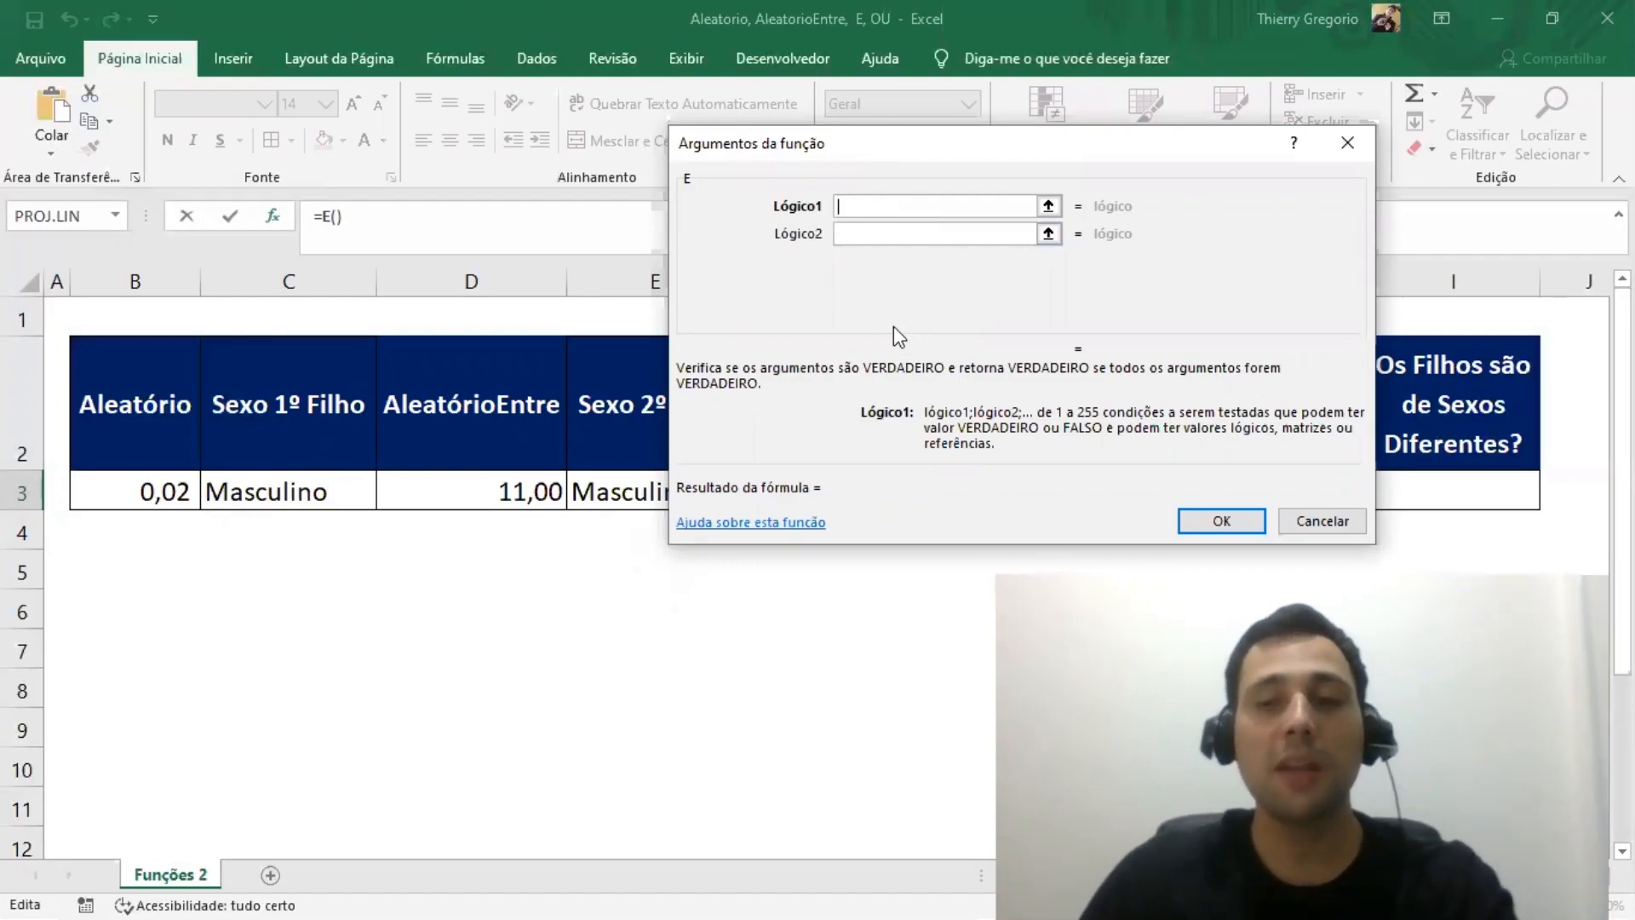
# Set the E function's first condition to C3="Feminino" to test the first child's sex
pyautogui.click(282, 498)
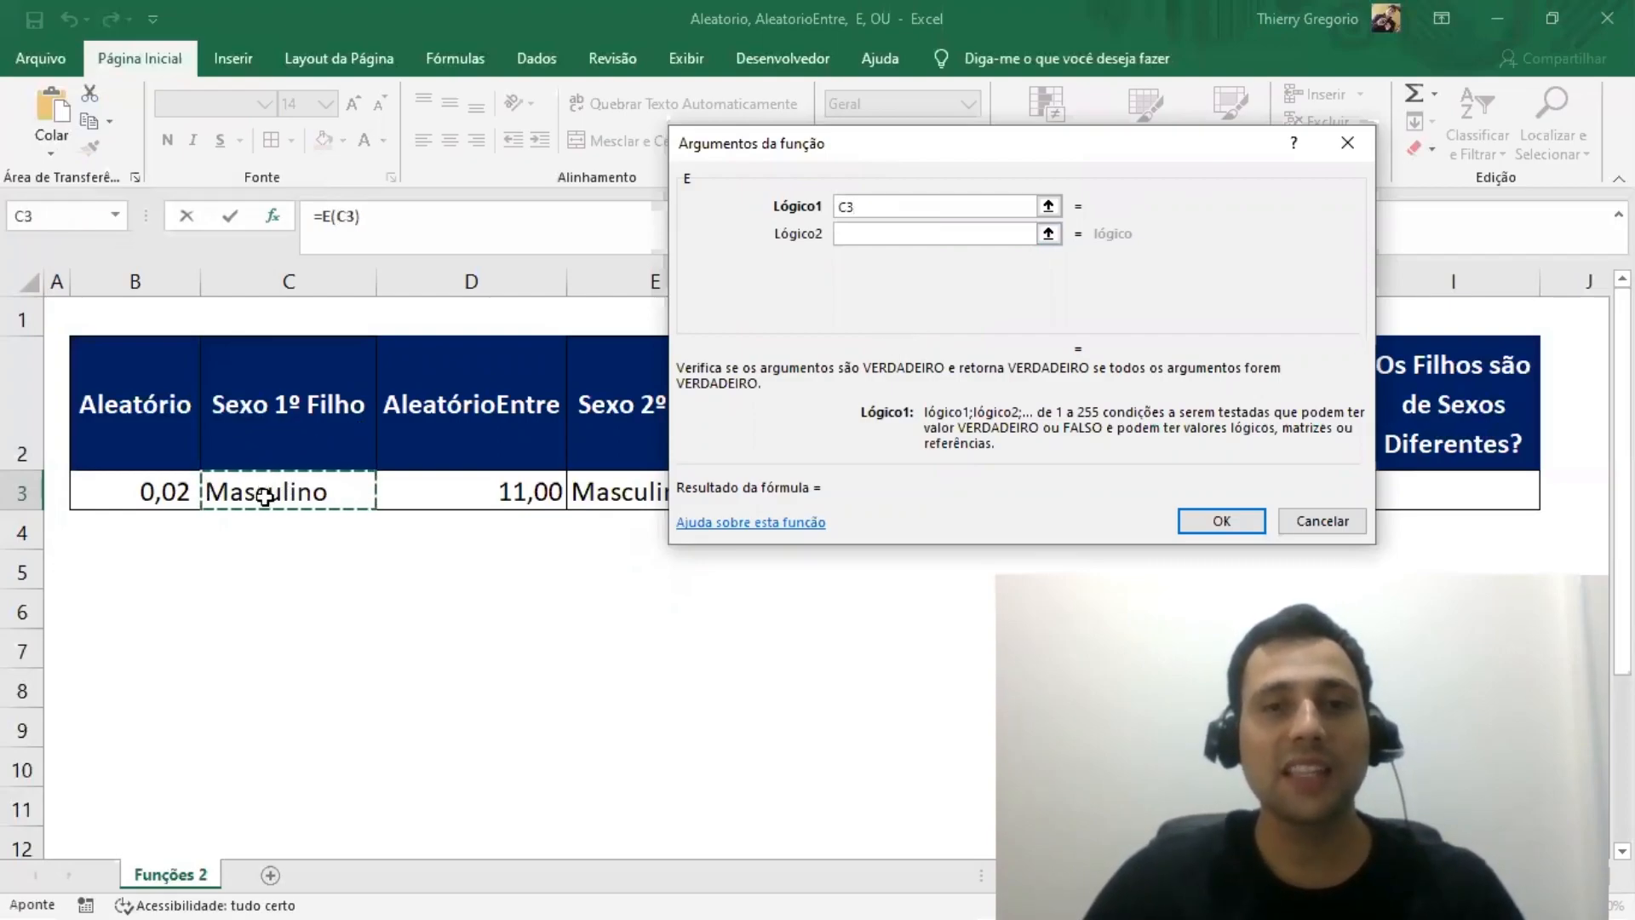
pyautogui.write('=')
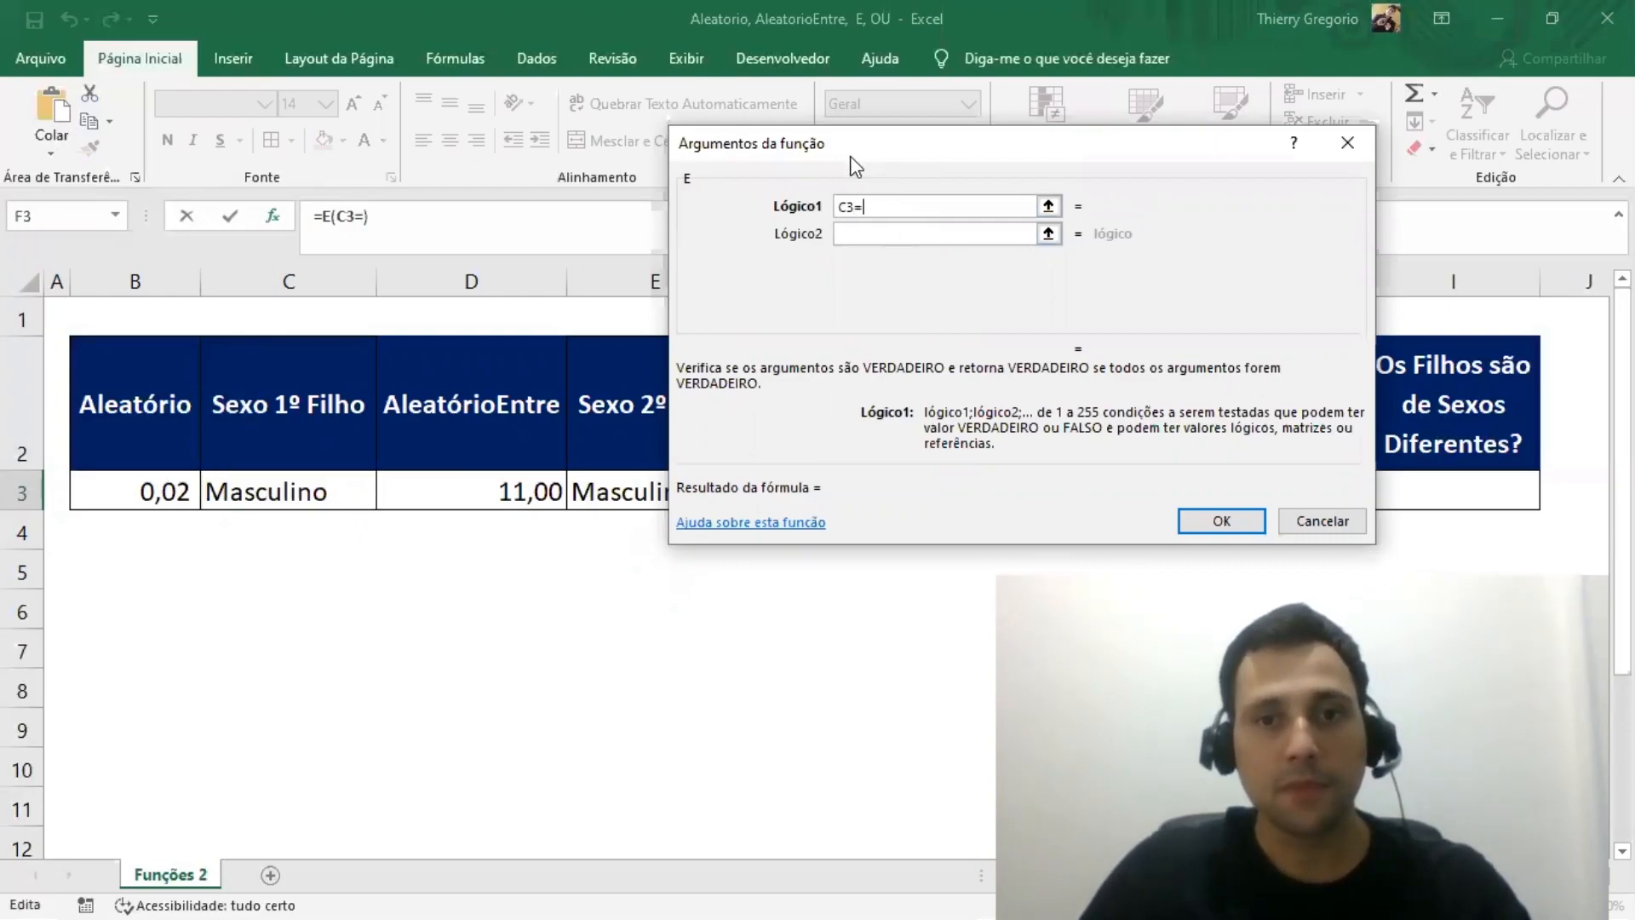
pyautogui.moveTo(855, 166); pyautogui.dragTo(697, 145)
pyautogui.write('"')
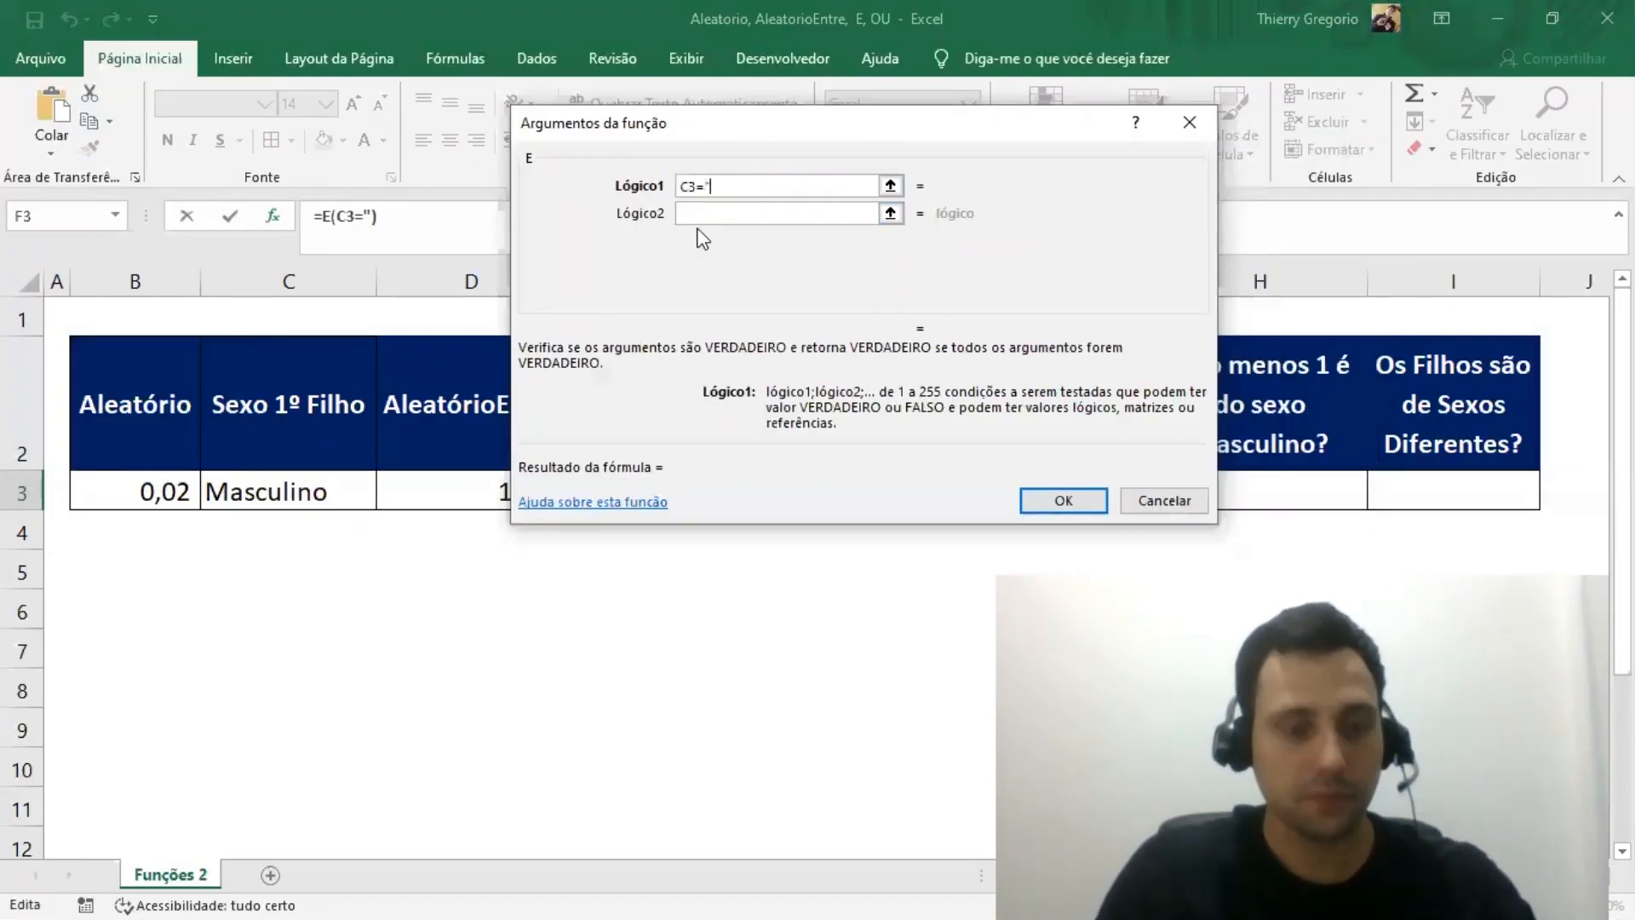
pyautogui.write('Feminino"')
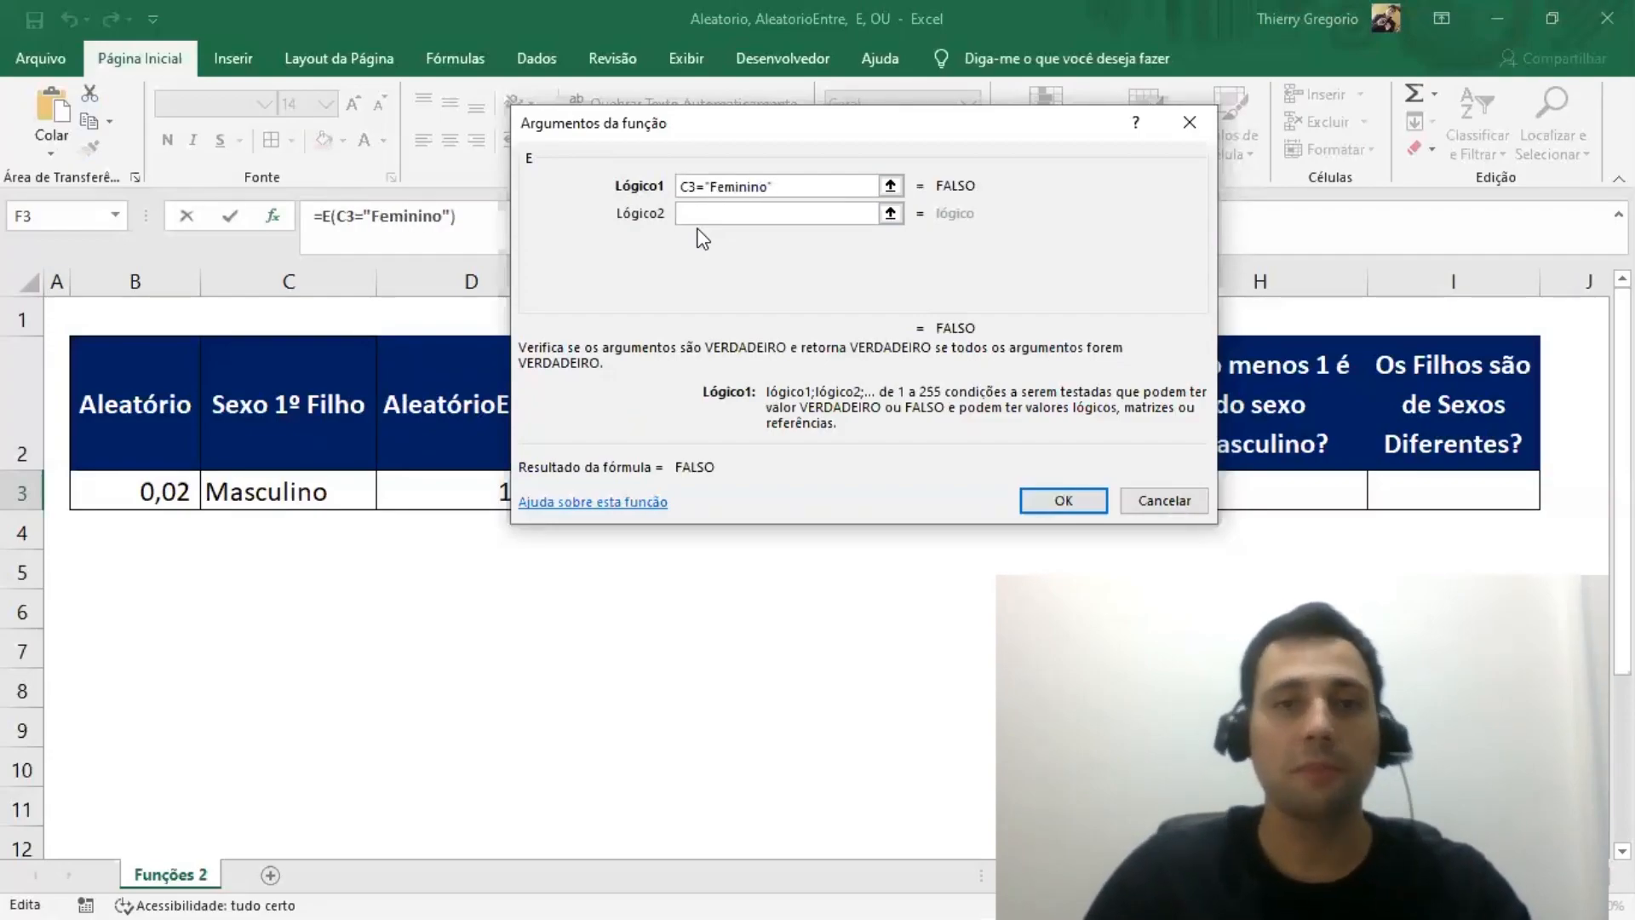
# Set the E function's second condition to E3="Feminino" and insert the completed formula in F3
pyautogui.click(767, 212)
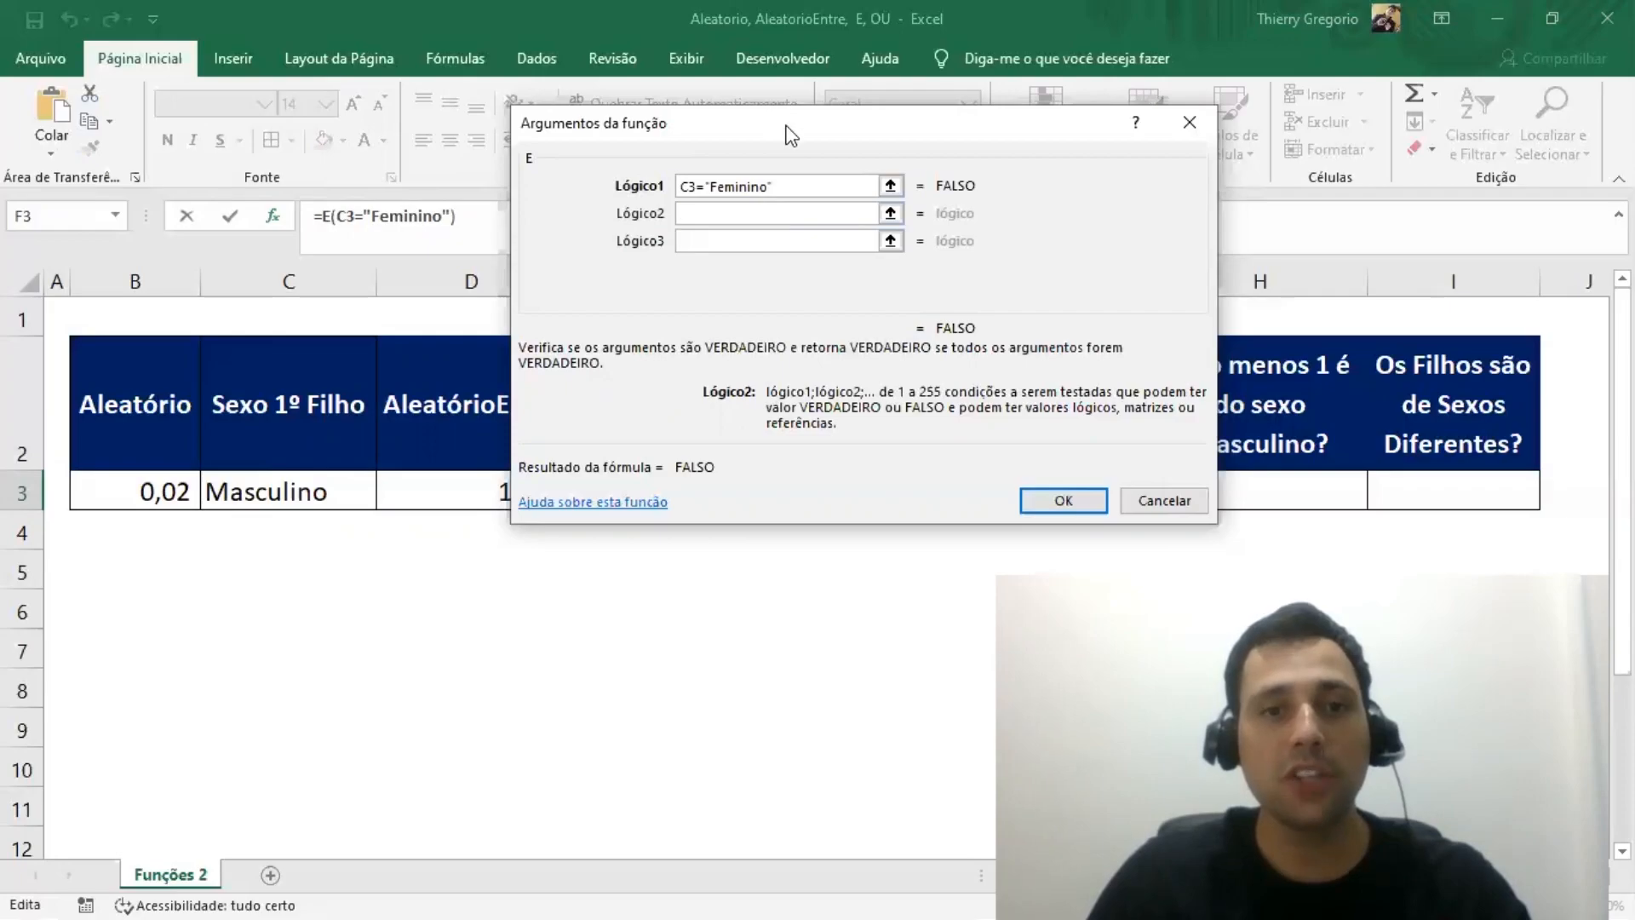
pyautogui.moveTo(791, 135); pyautogui.dragTo(1134, 138)
pyautogui.click(609, 494)
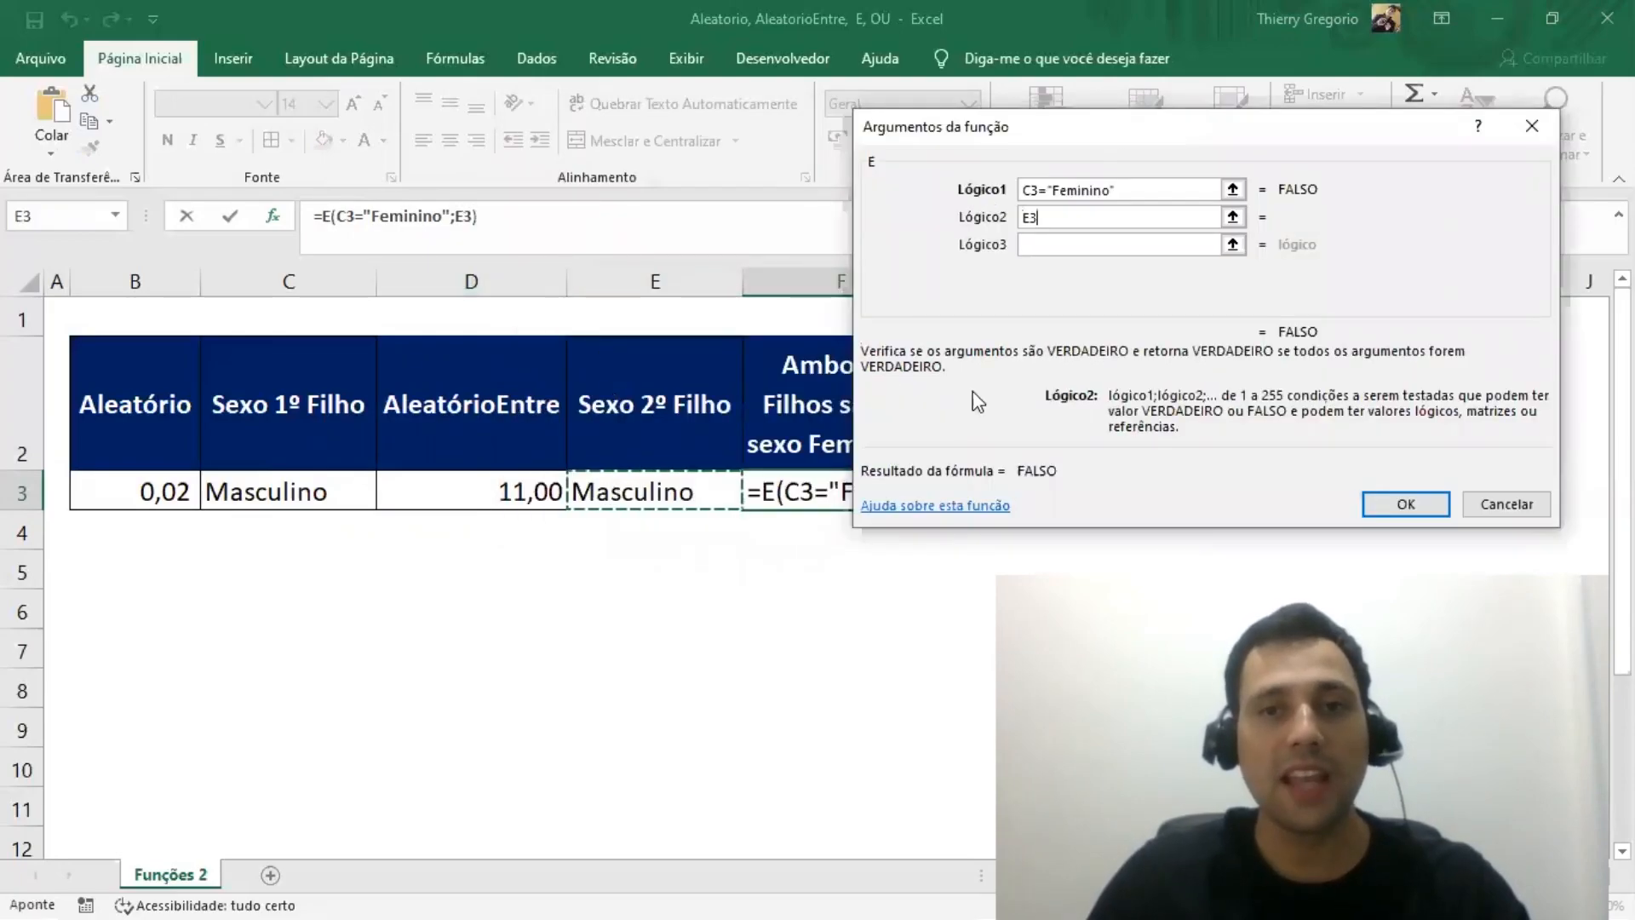
pyautogui.write('="Feminino"')
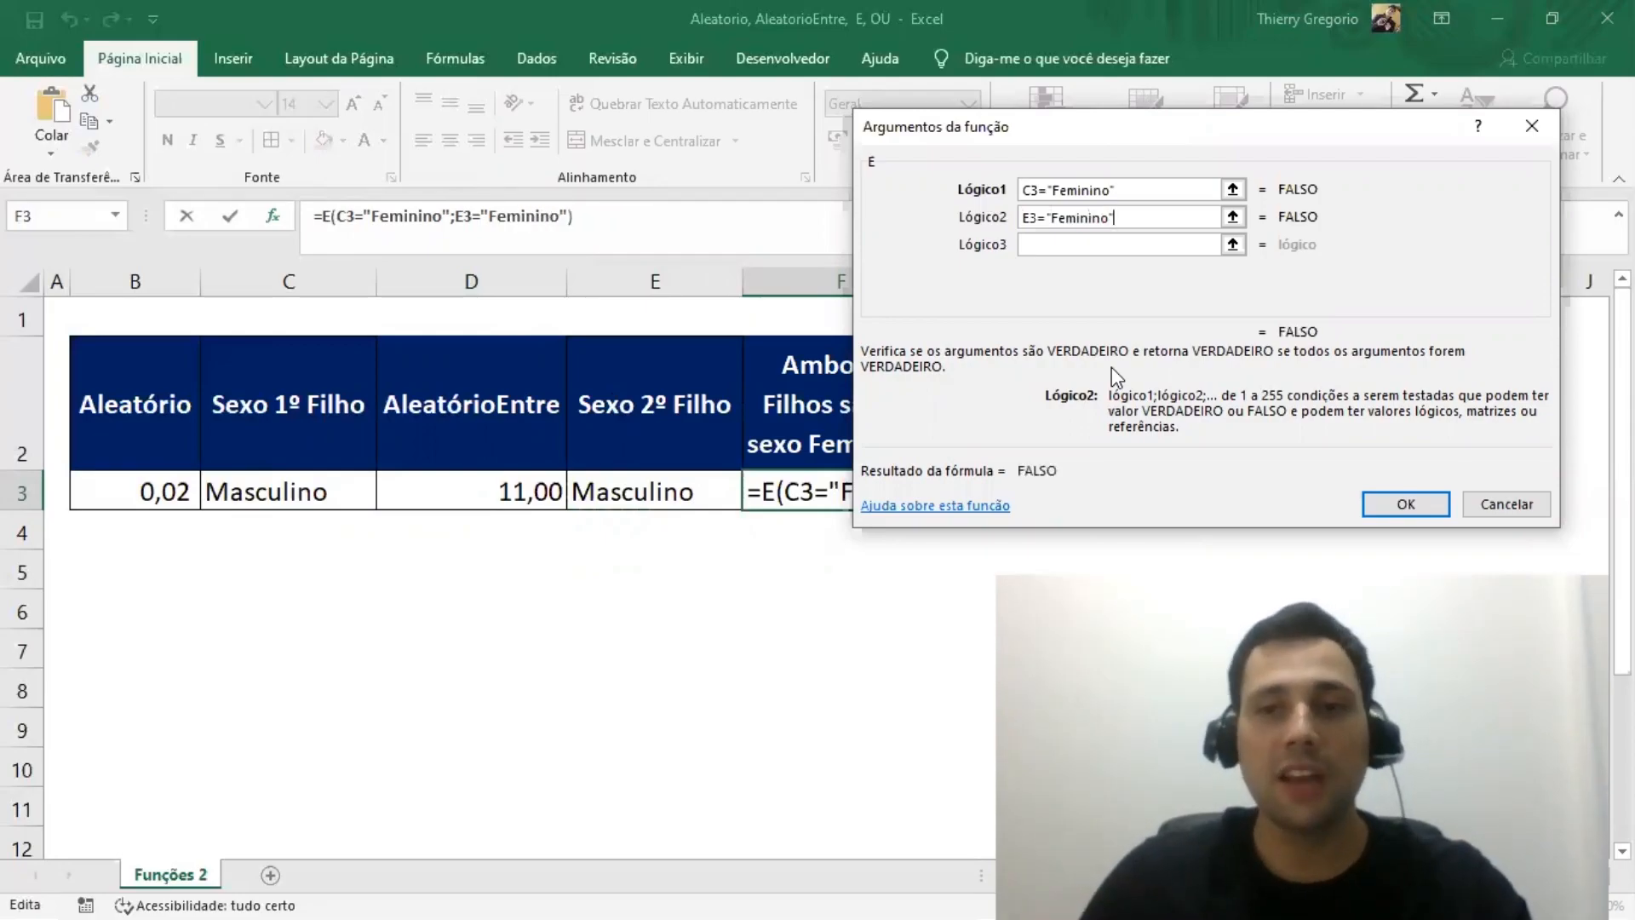
pyautogui.click(1402, 500)
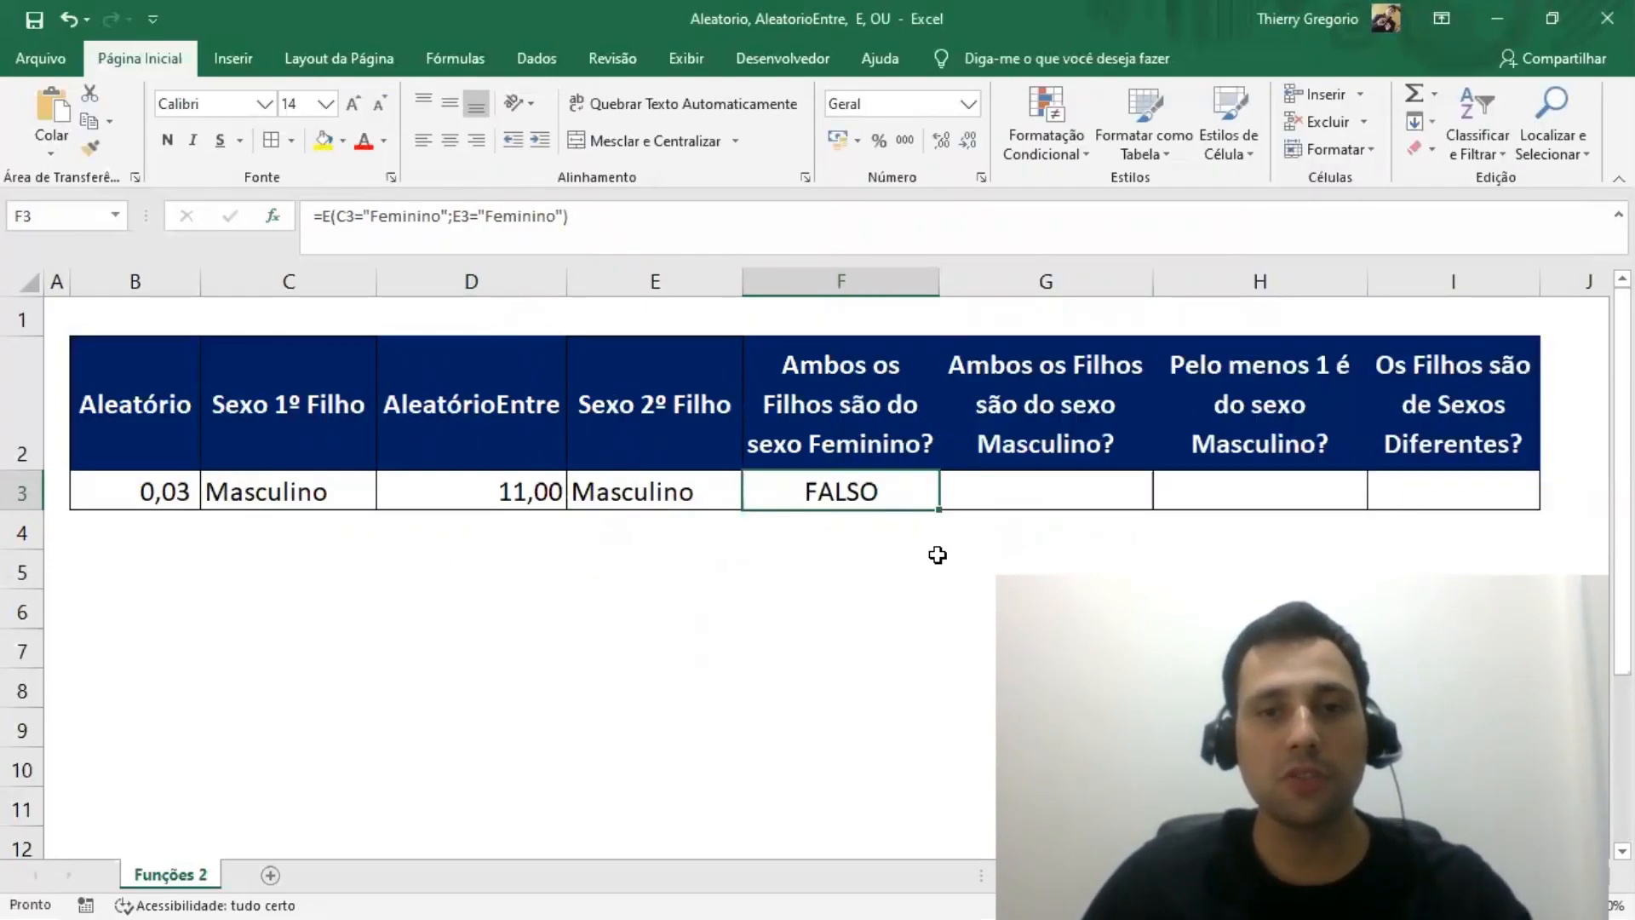
# Recalculate the sheet repeatedly and review F3's E formula to check its result against both children's sexes
pyautogui.press('F9')
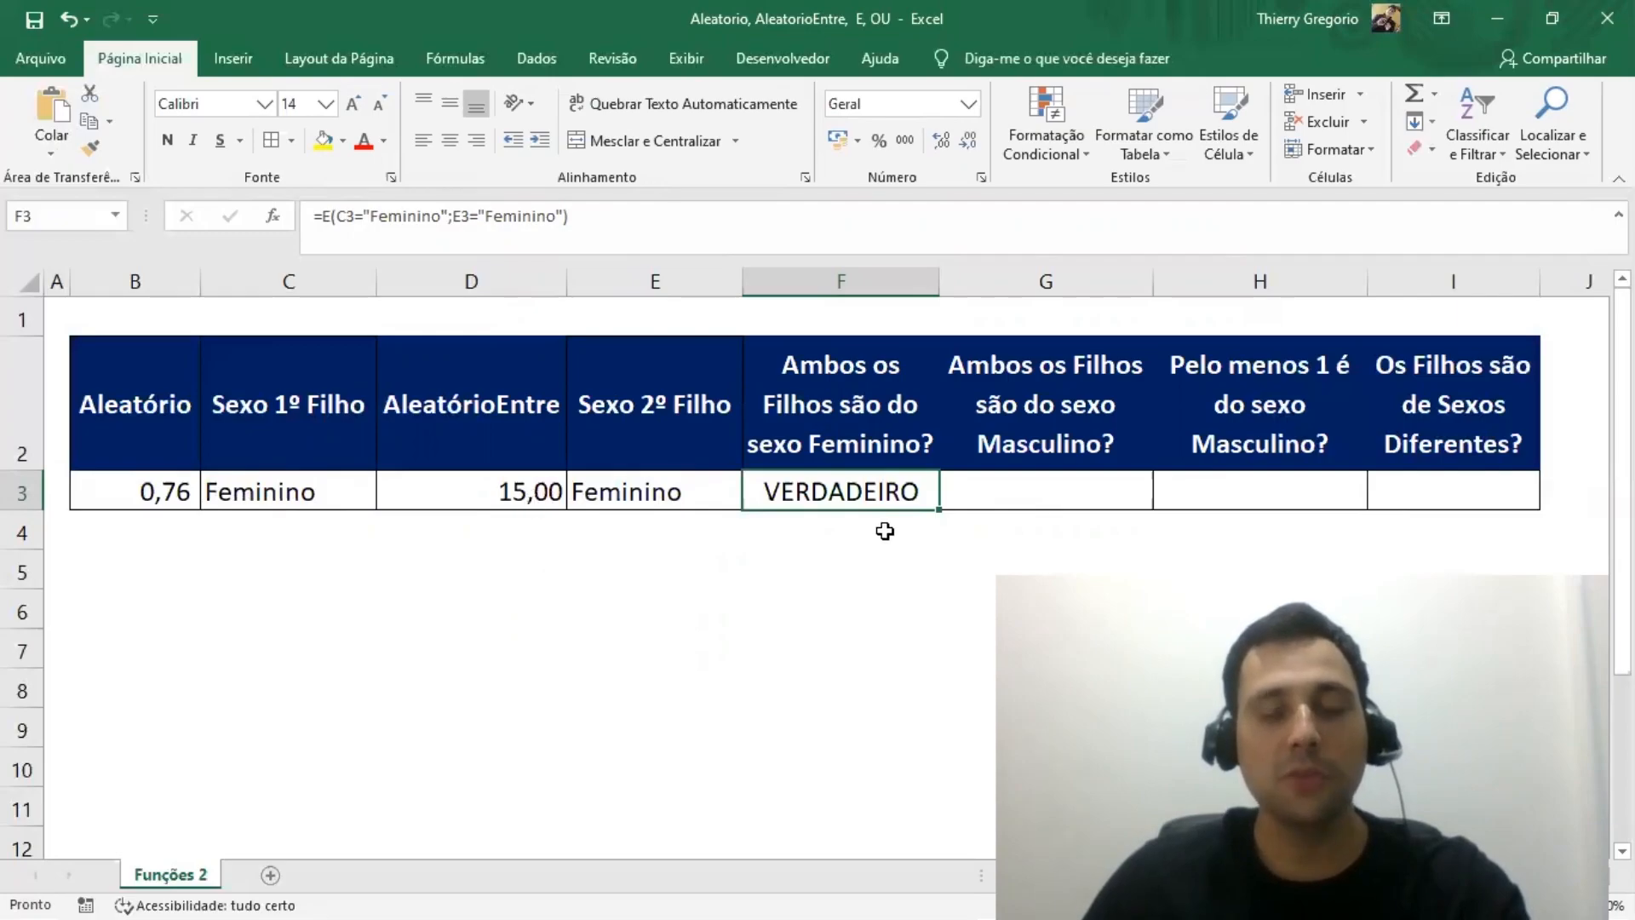
pyautogui.press('F2')
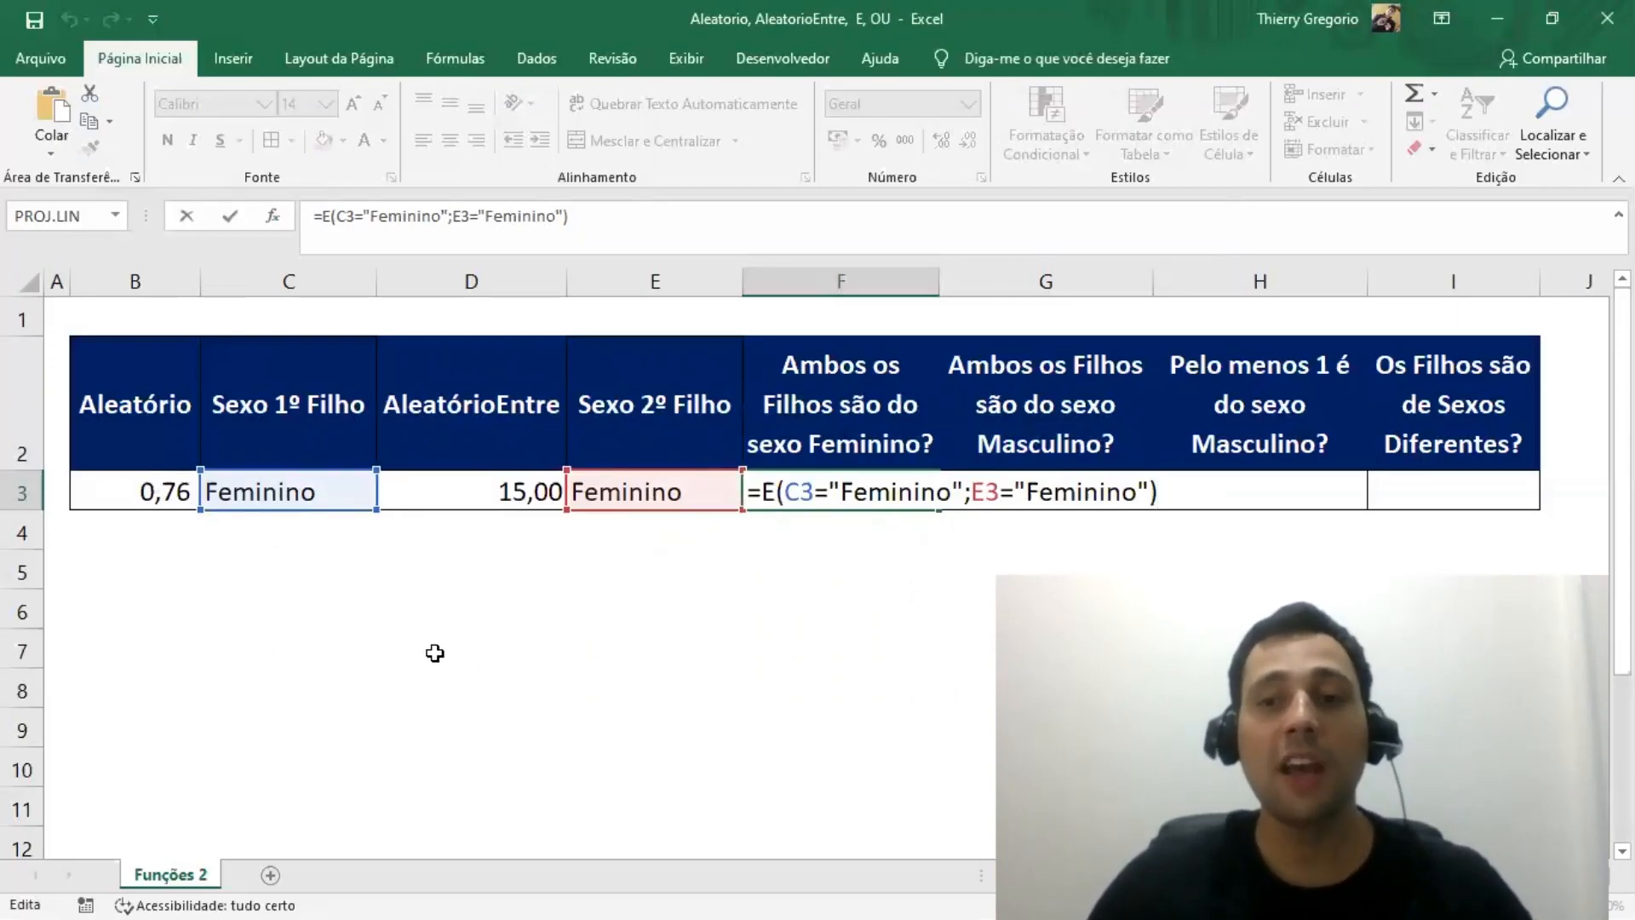
pyautogui.press('Return')
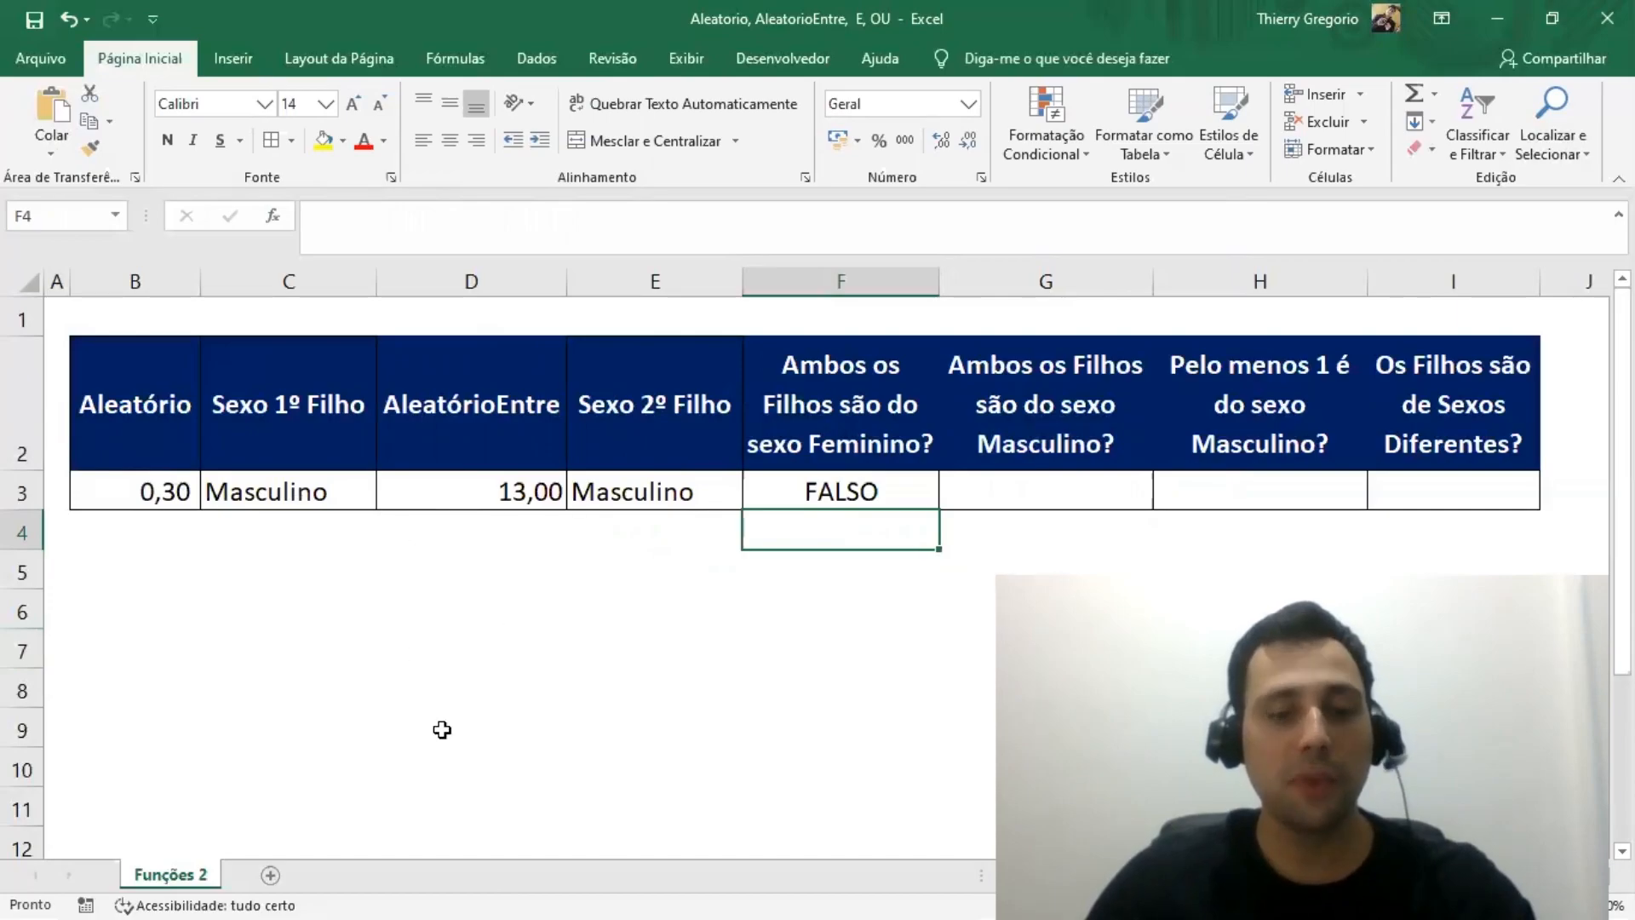
pyautogui.press('F9')
pyautogui.press('F9')
pyautogui.press('F9')
pyautogui.press('F9')
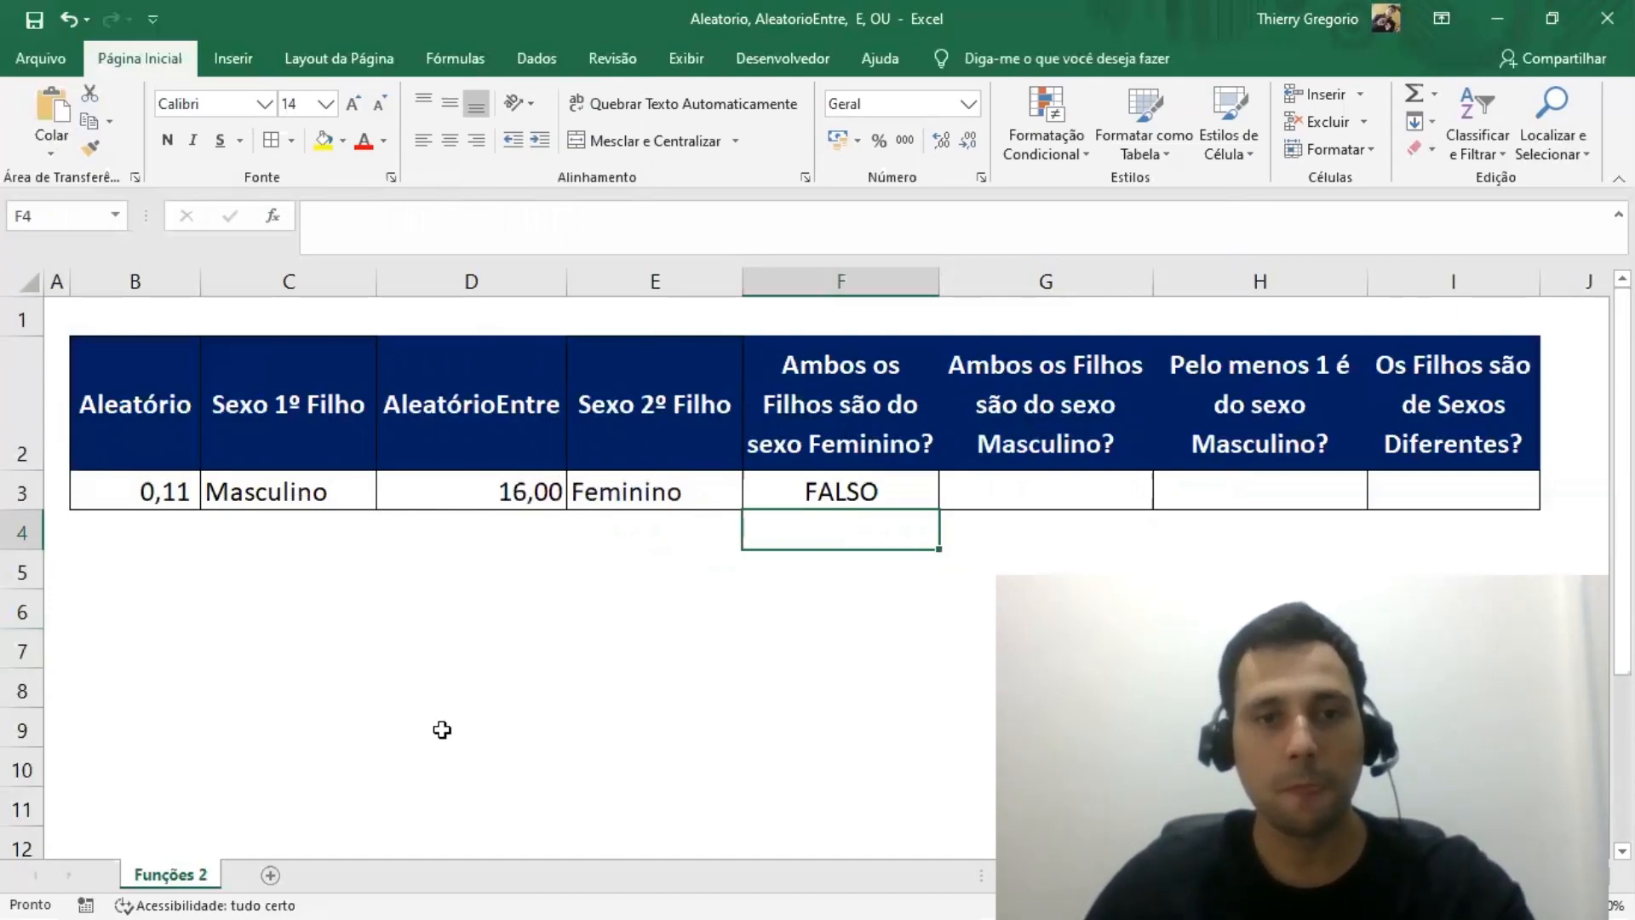
pyautogui.press('F9')
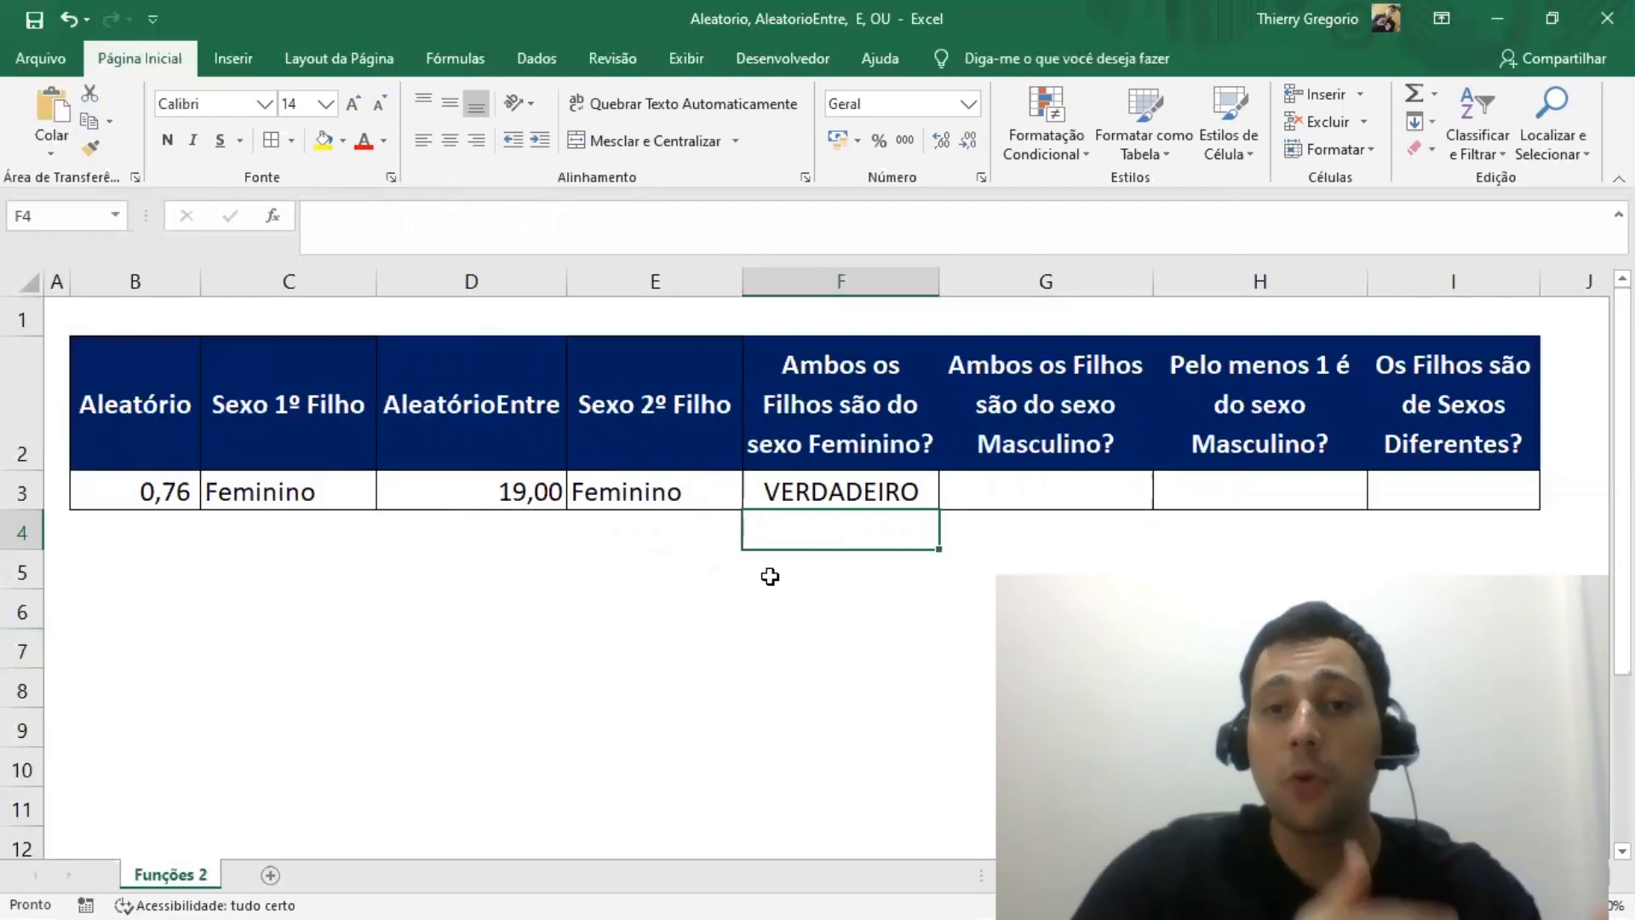
# Start an E function in G3, under the both-children-male header, with C3="Masculino" as its first condition
pyautogui.click(1053, 481)
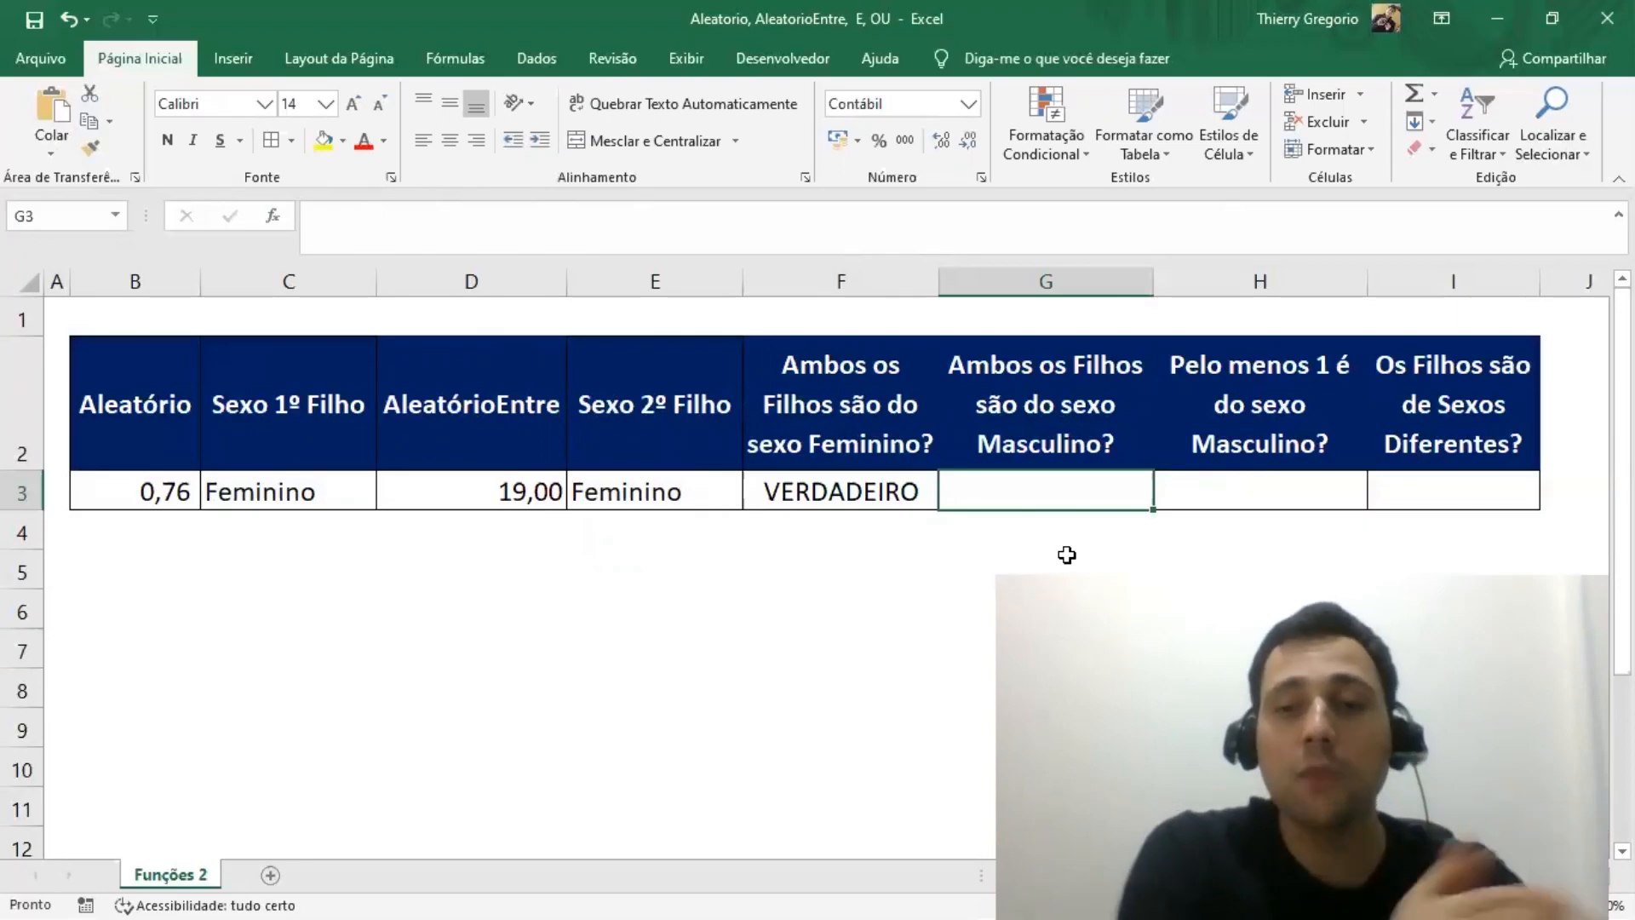
pyautogui.write('=e(')
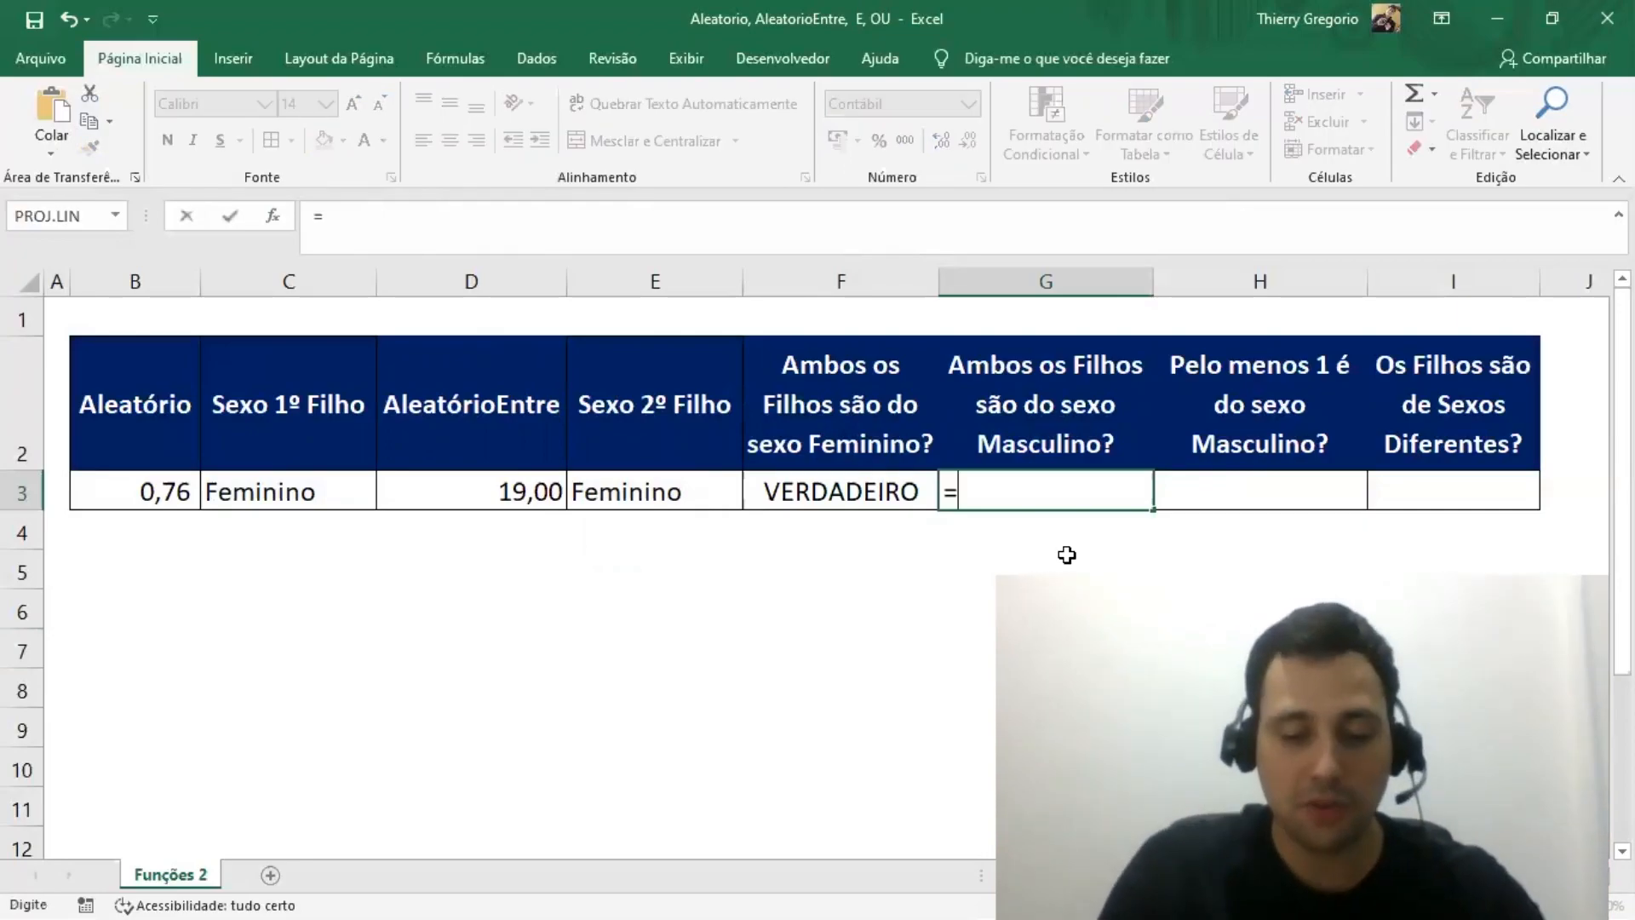
pyautogui.press('Left')
pyautogui.press('Left')
pyautogui.press('Left')
pyautogui.press('Left')
pyautogui.write('="Mas')
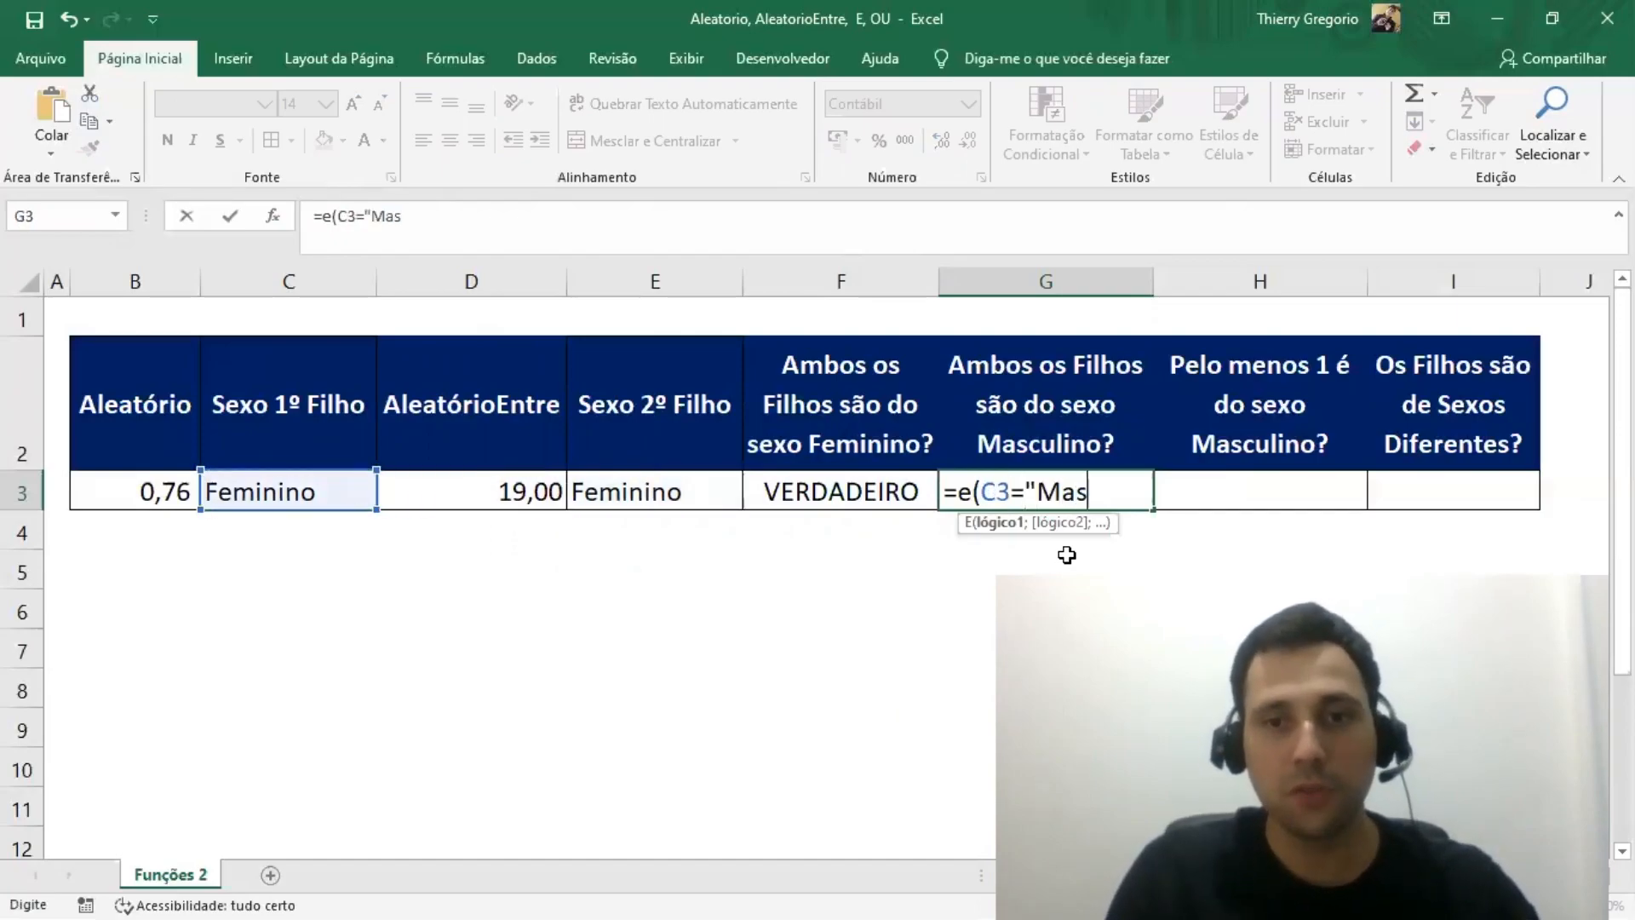
pyautogui.write('culino";')
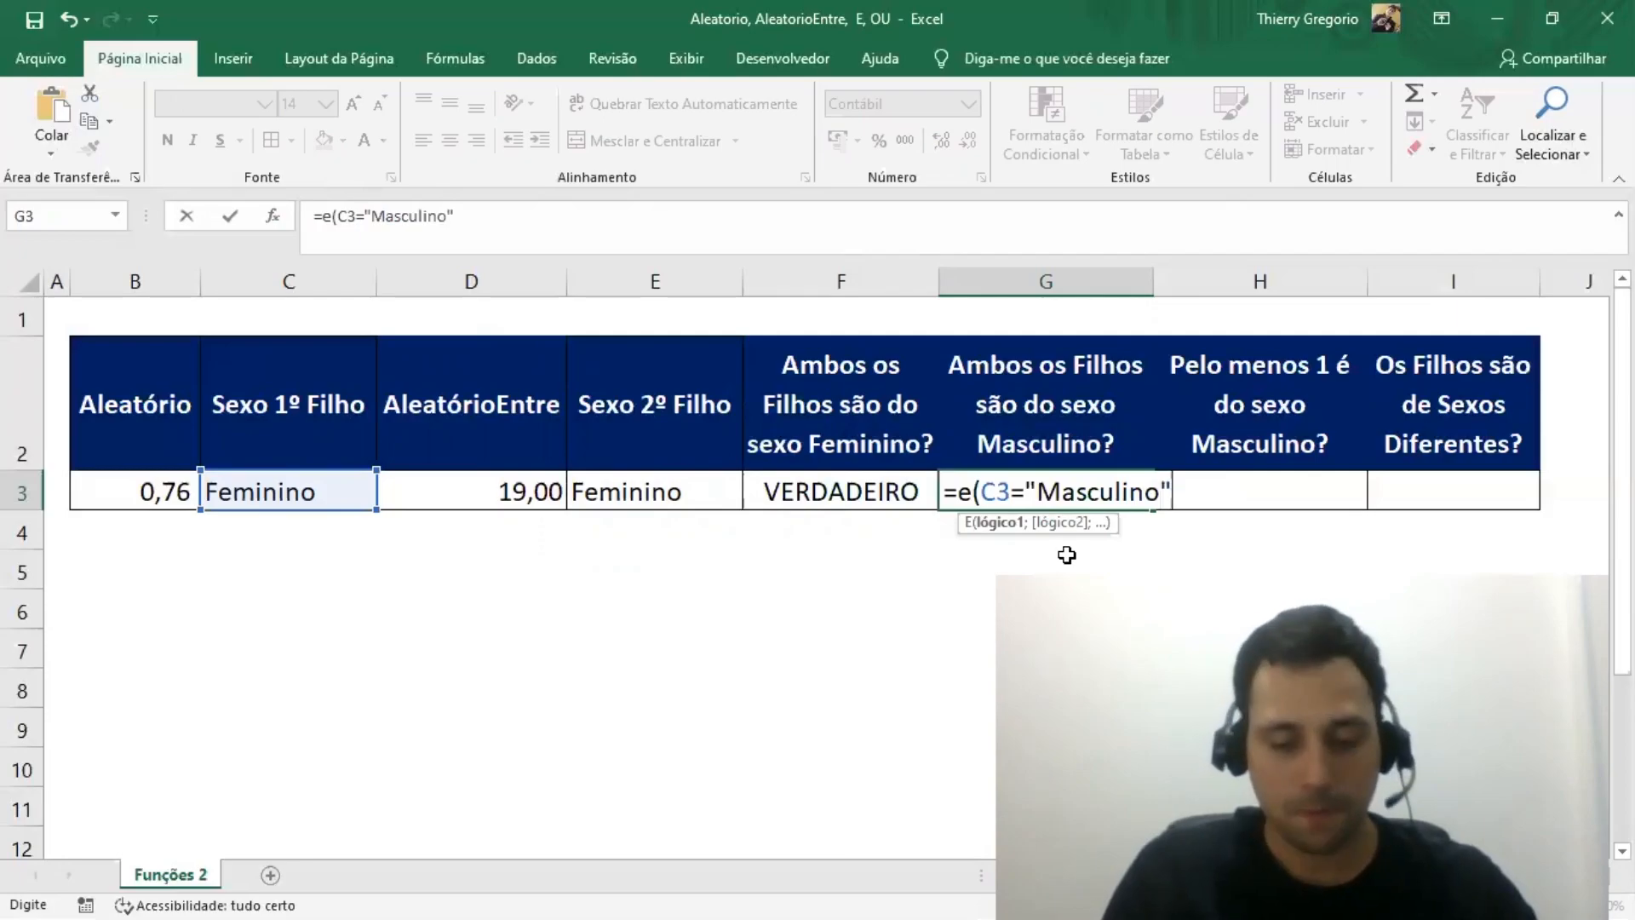
# Add E3="Masculino" as the second condition of G3's E function and enter the completed formula
pyautogui.press('Left')
pyautogui.press('Left')
pyautogui.press('Left')
pyautogui.press('Right')
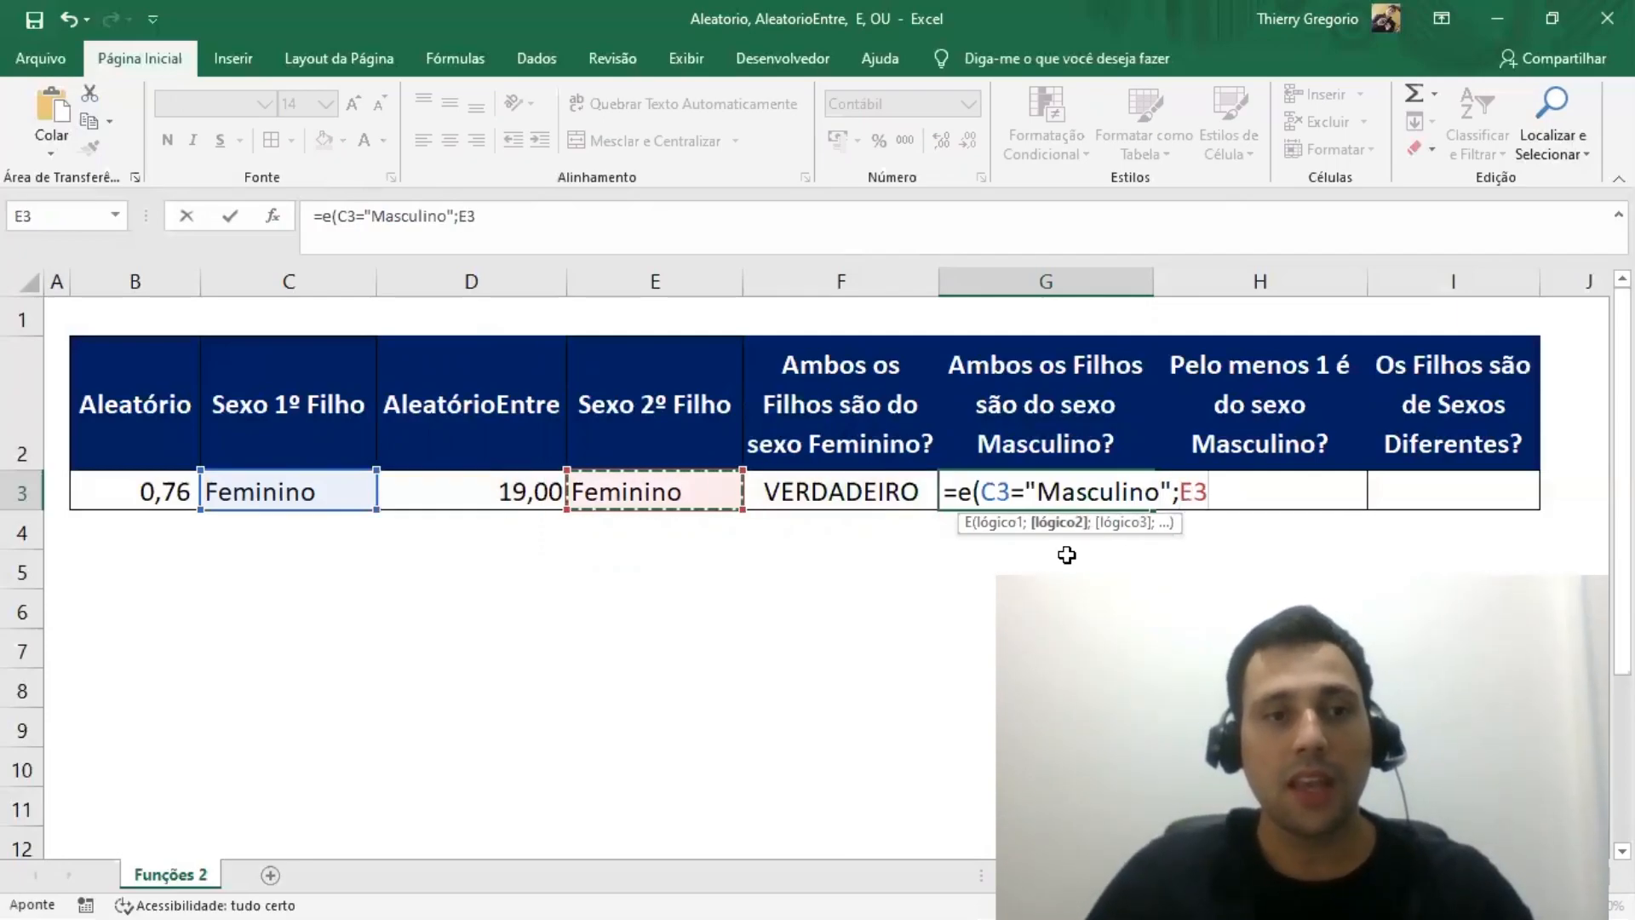
pyautogui.write('="')
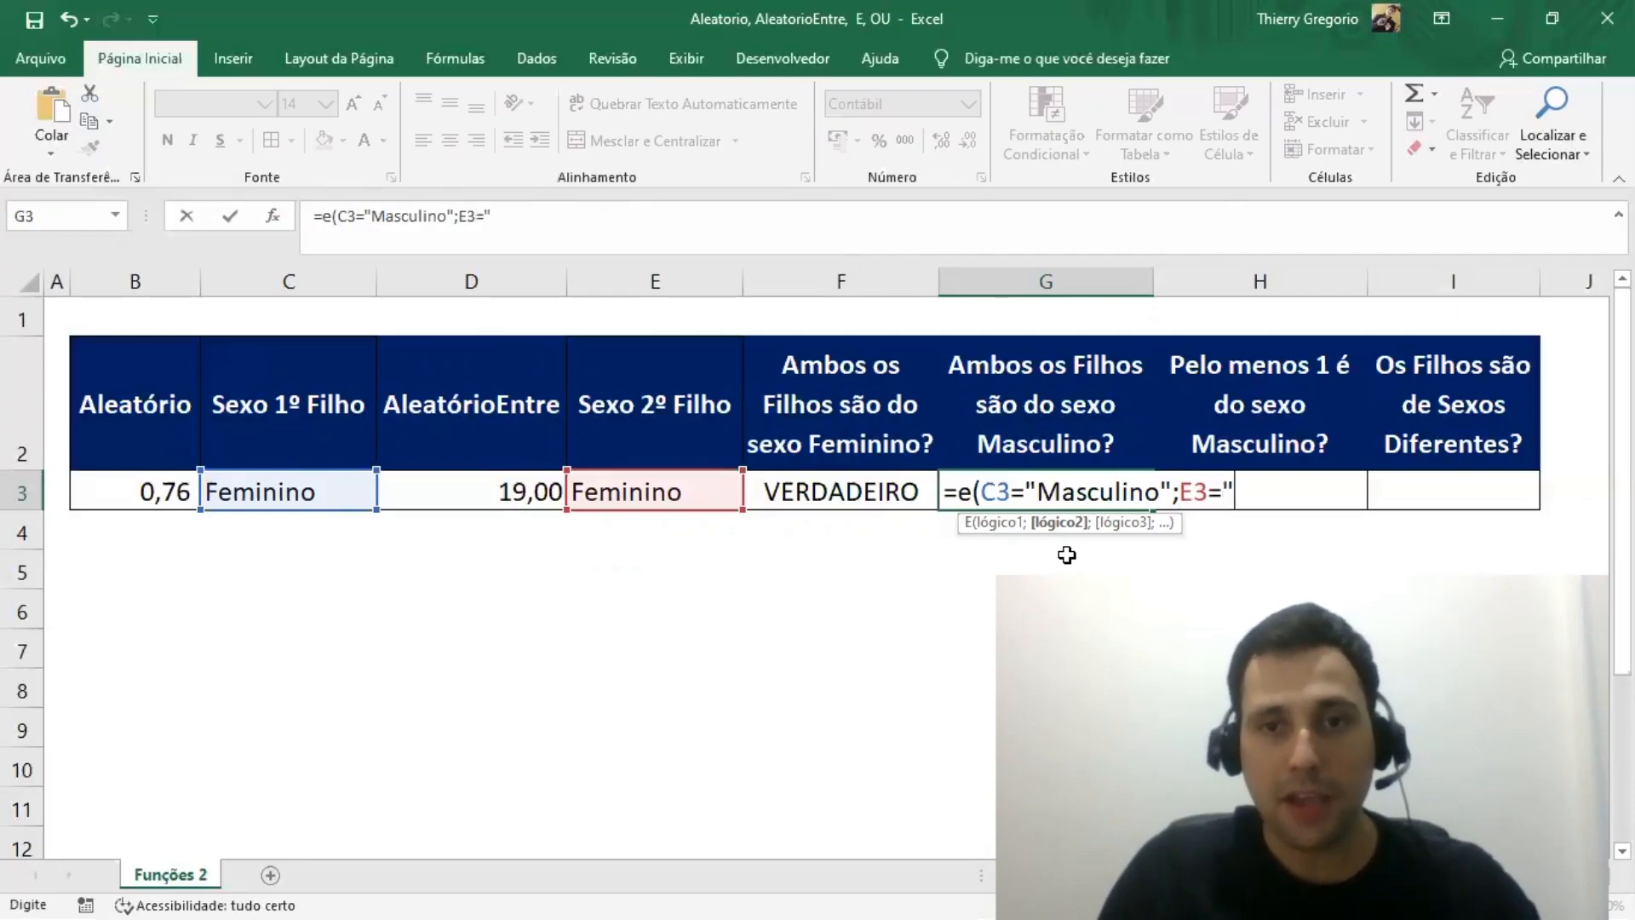
pyautogui.write('Masculino')
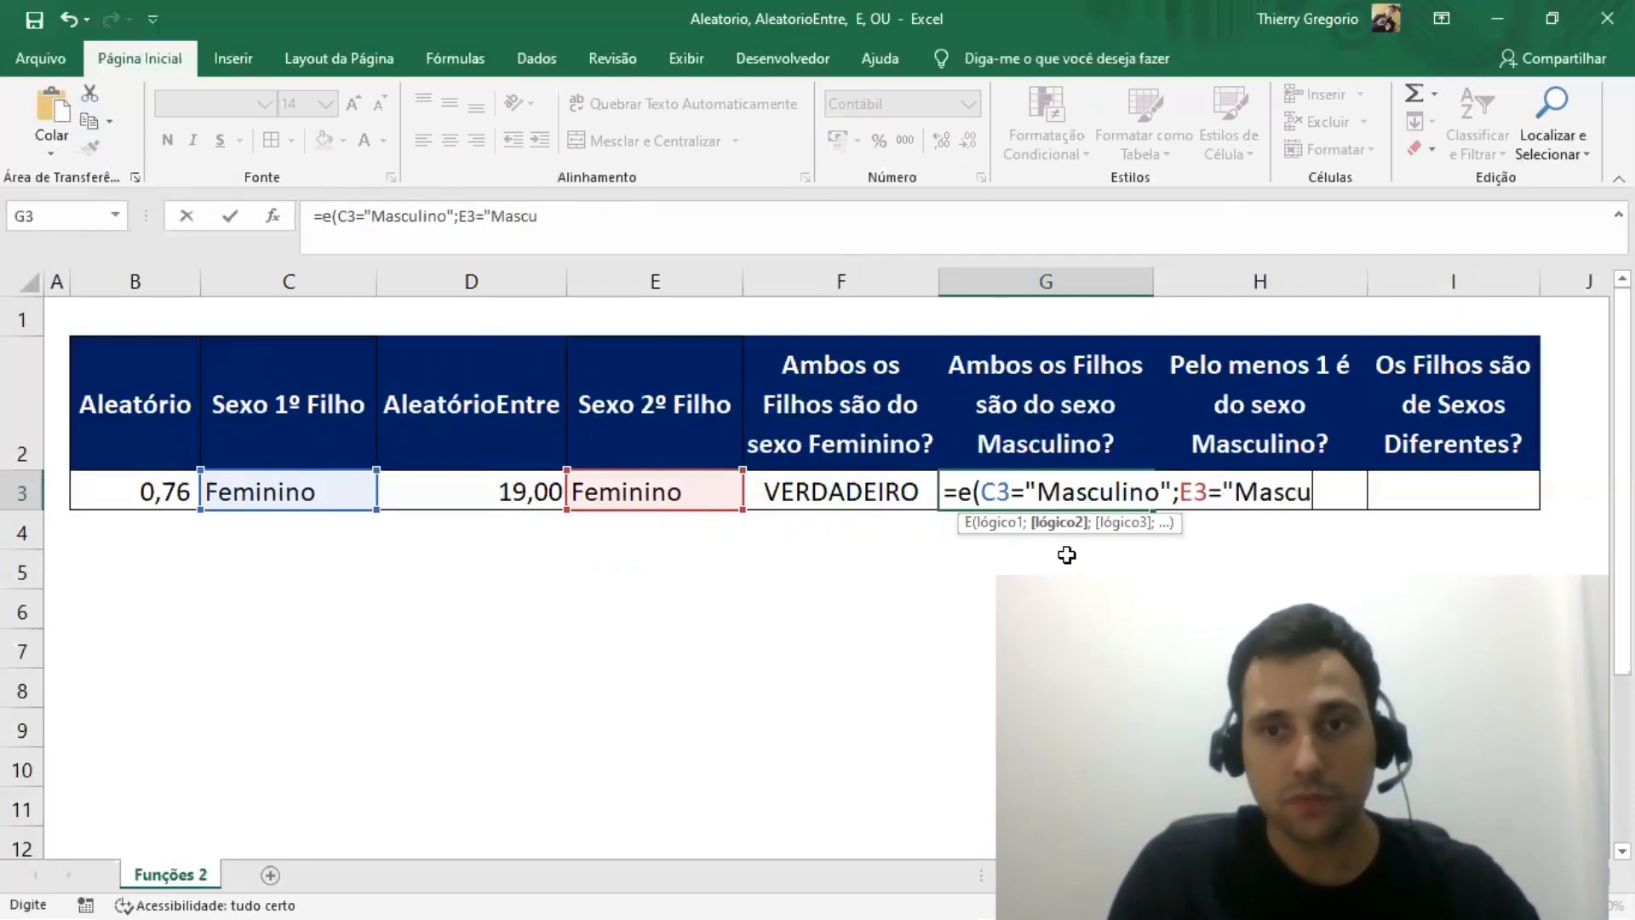
pyautogui.write('")')
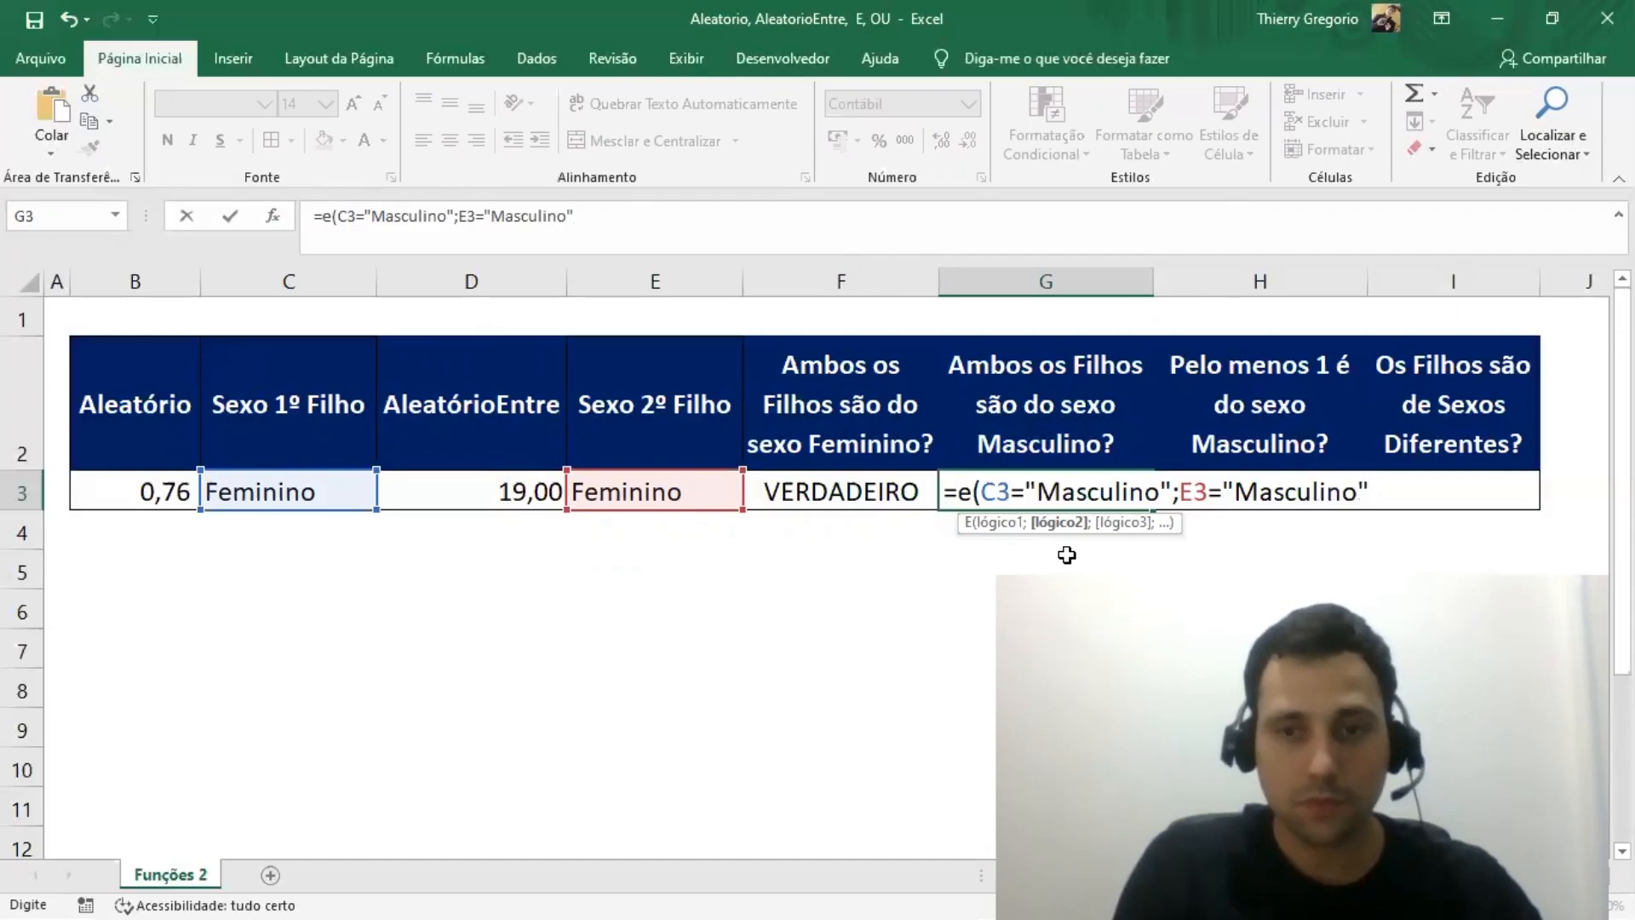
pyautogui.press('Return')
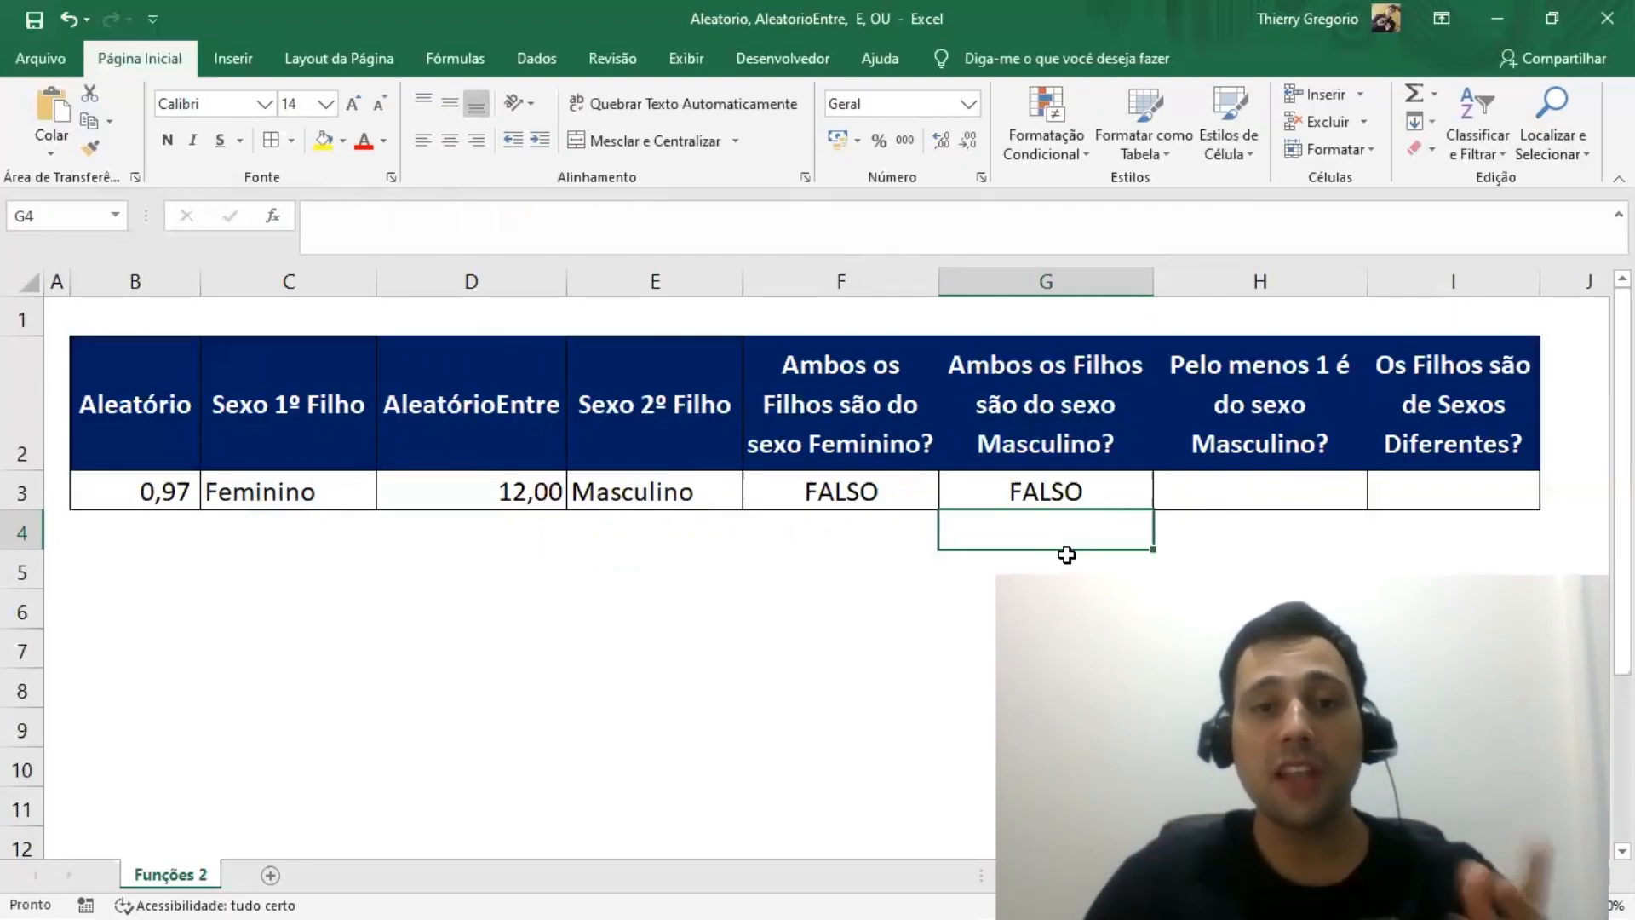
# Recalculate the sheet several times and review G3's E formula against the sexes in C3 and E3
pyautogui.press('F9')
pyautogui.press('F9')
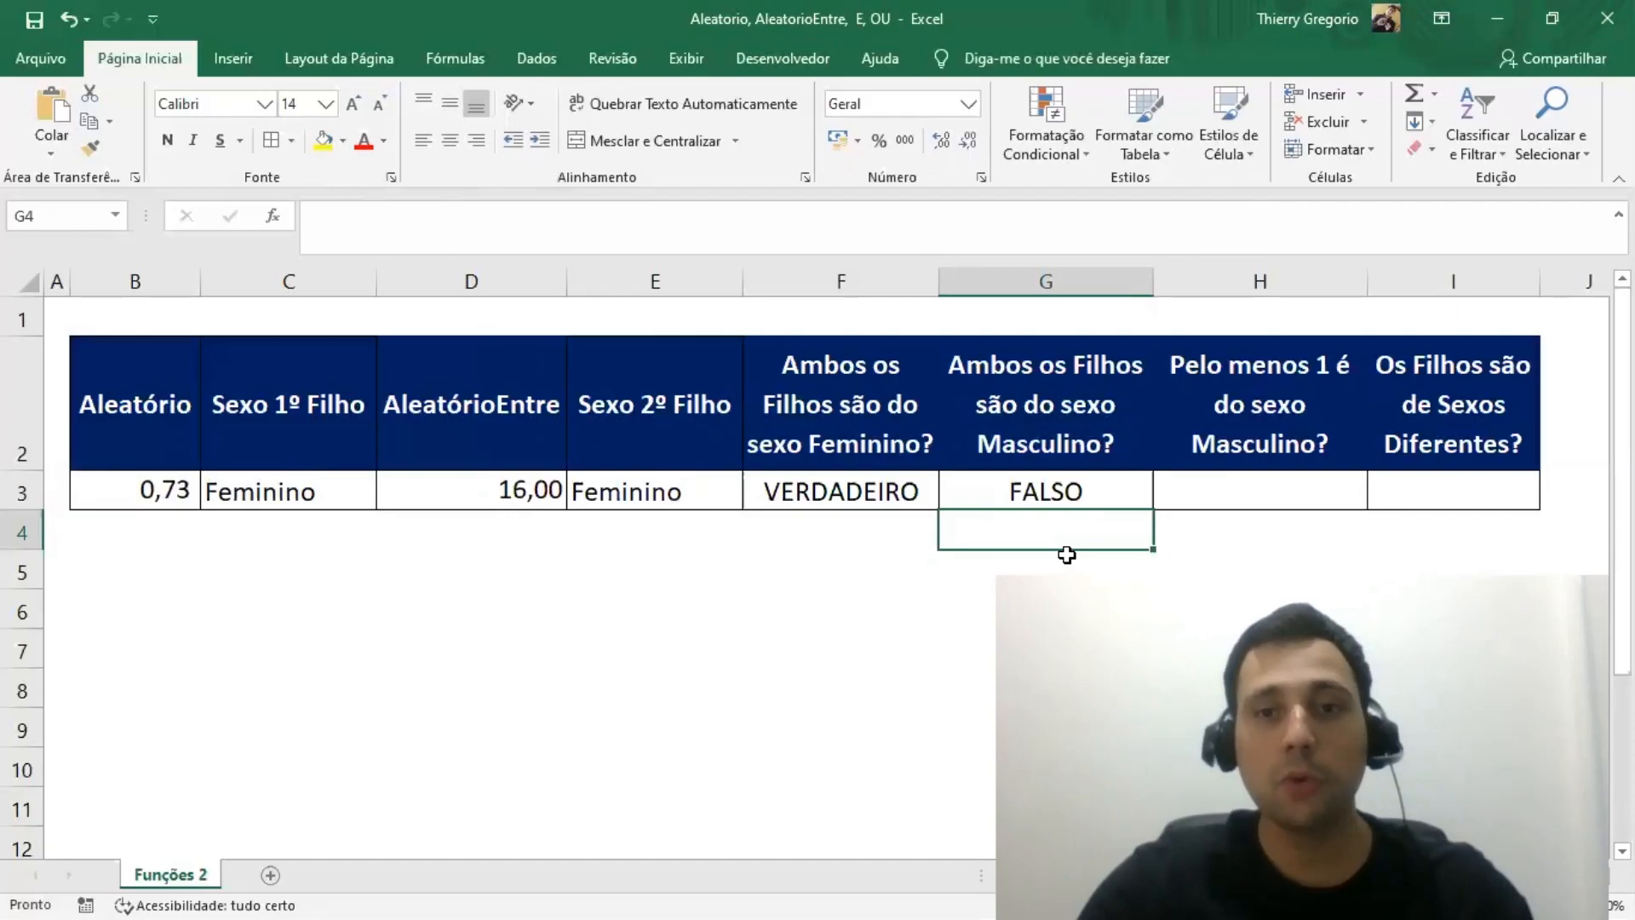
pyautogui.press('F9')
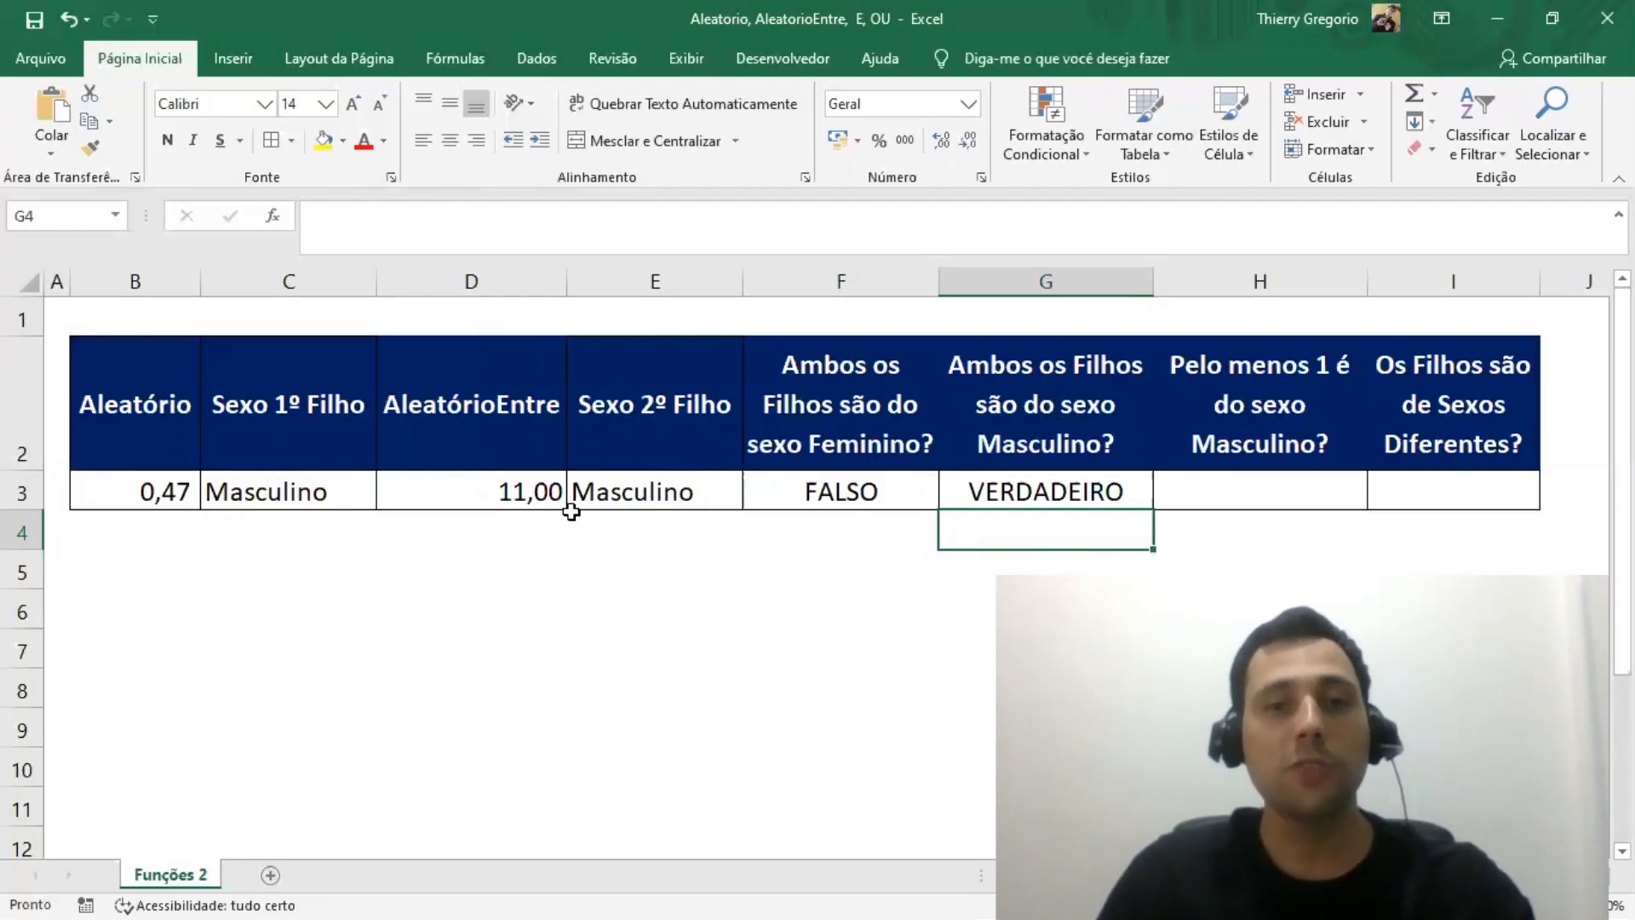
pyautogui.doubleClick(1055, 483)
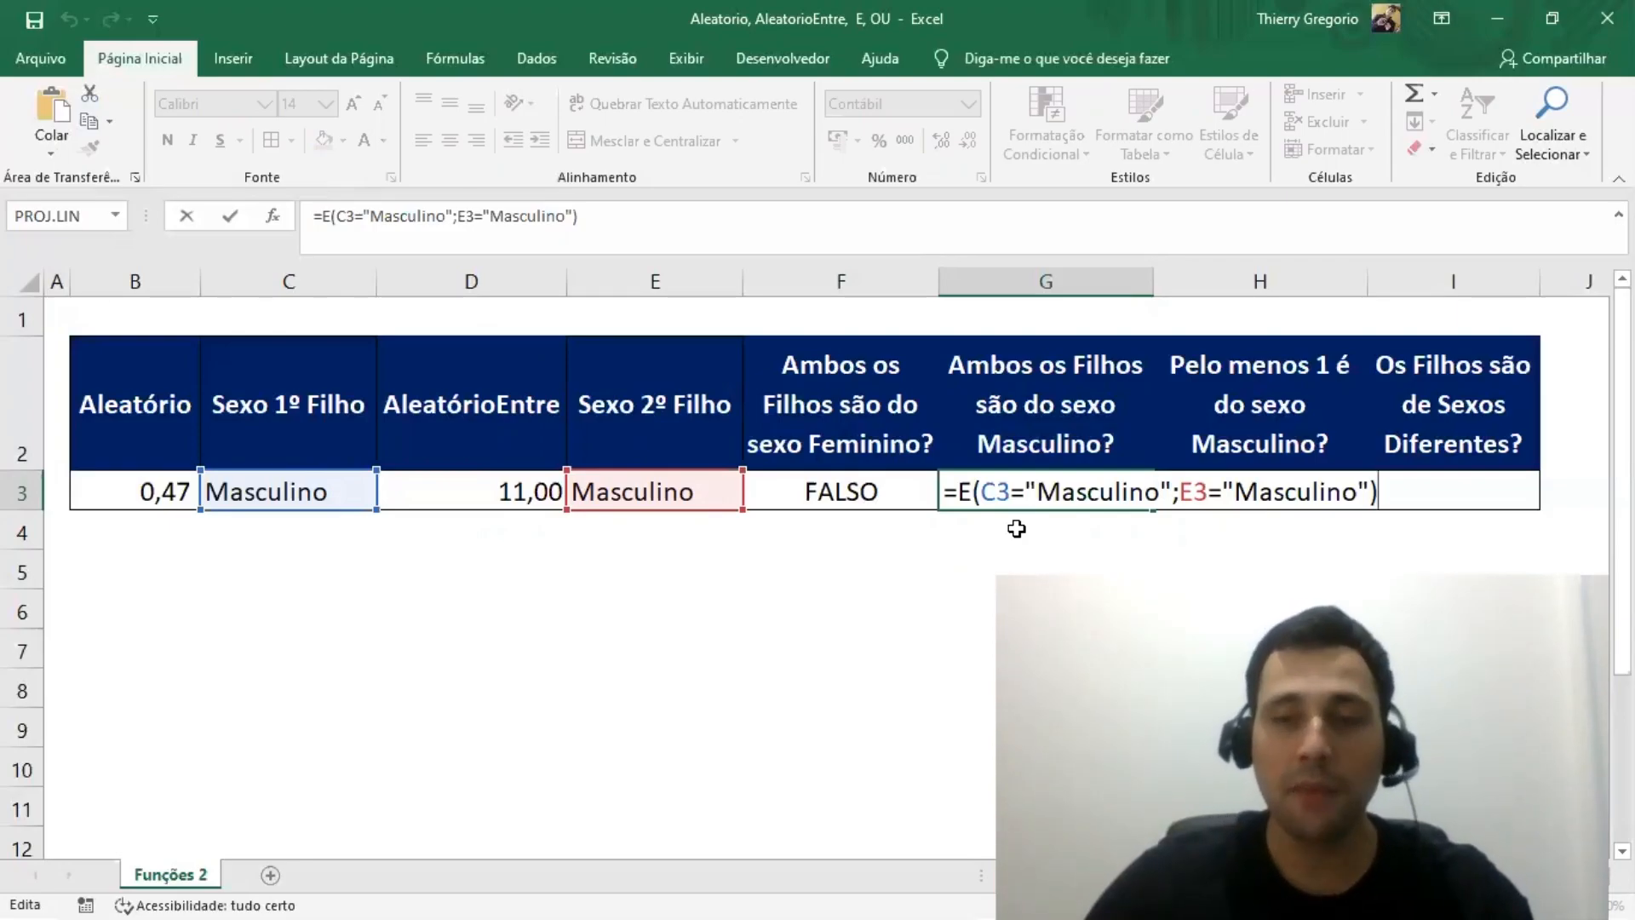
pyautogui.press('Return')
# Start an OU function in H3, under the at-least-one-male header, with C3="Masculino" as its first condition
pyautogui.press('Up')
pyautogui.press('Right')
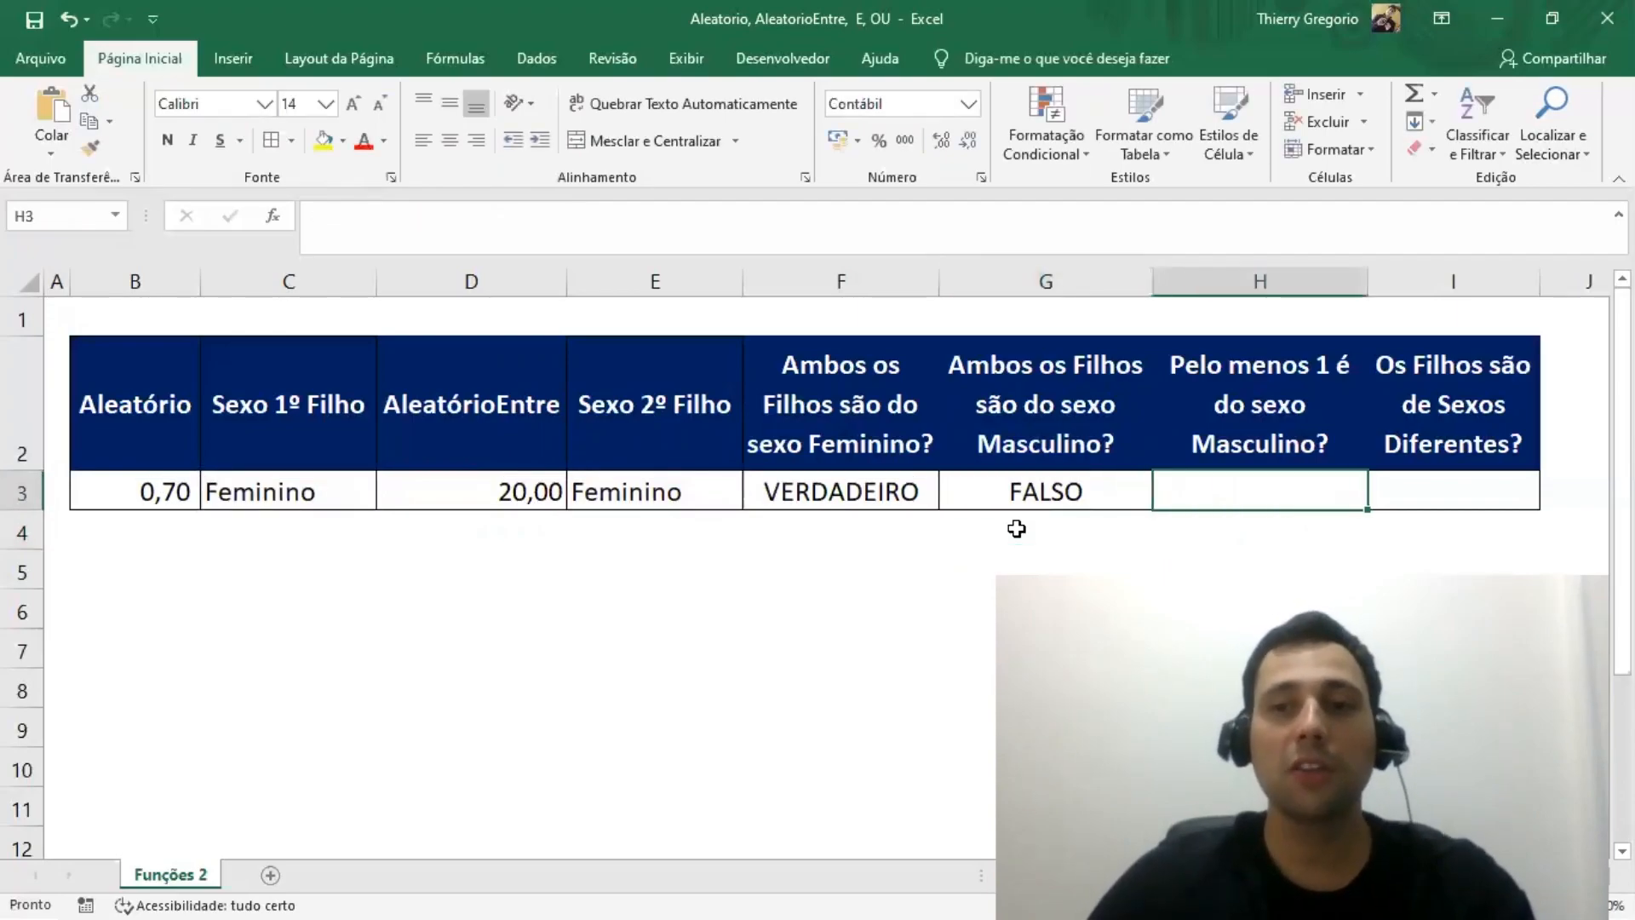
pyautogui.press('Up')
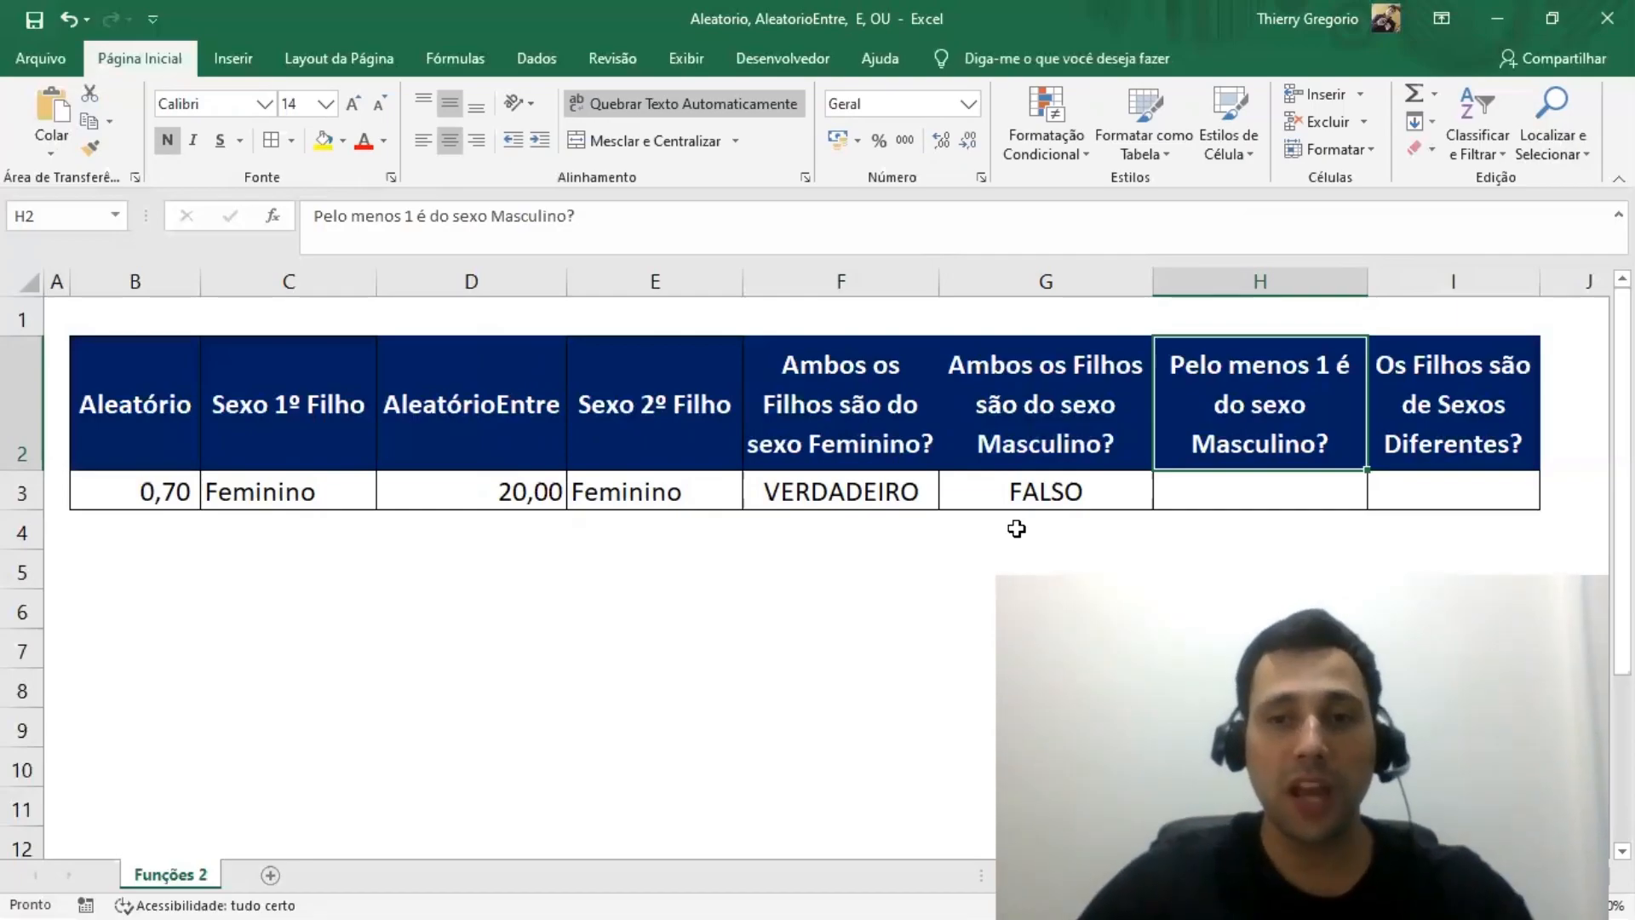
pyautogui.press('Down')
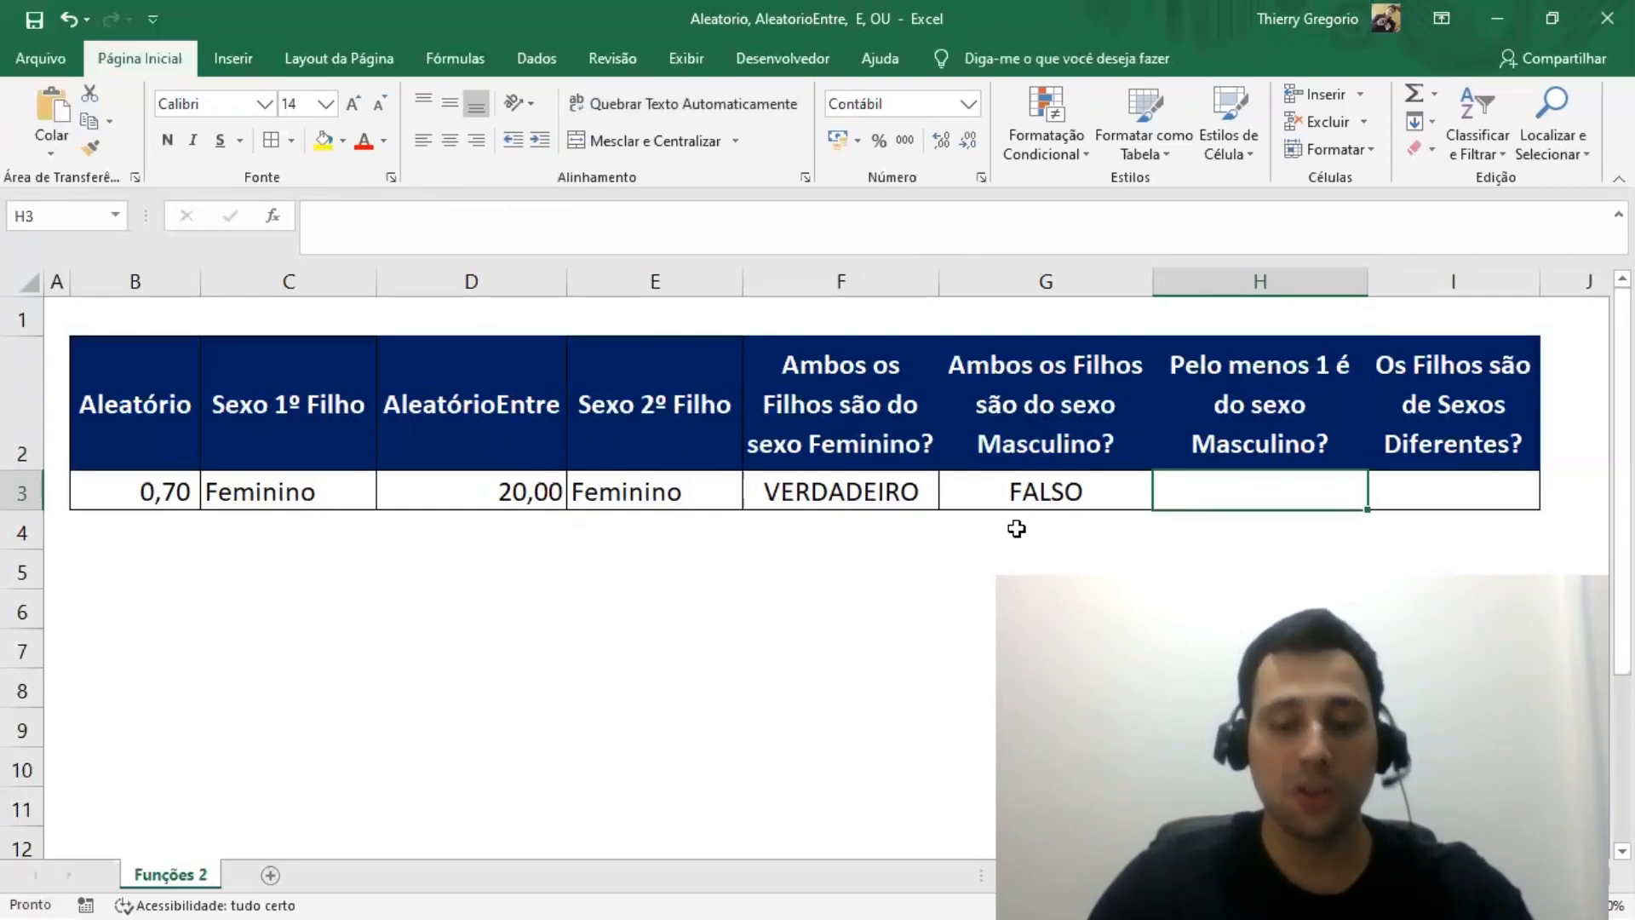
pyautogui.write('=ou')
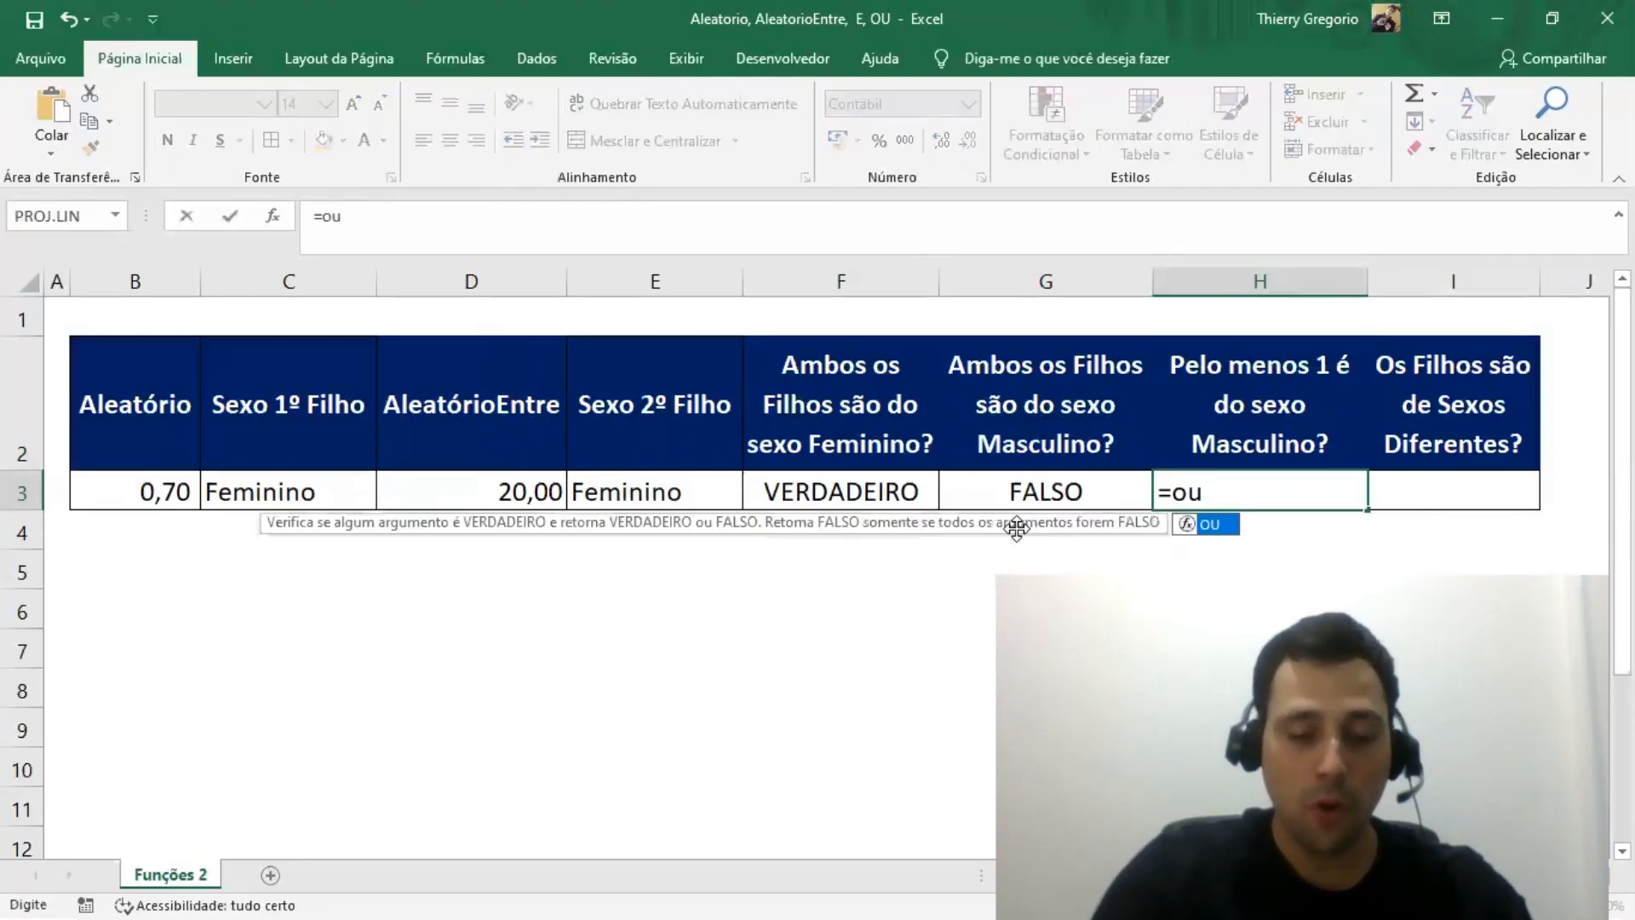
pyautogui.write('(')
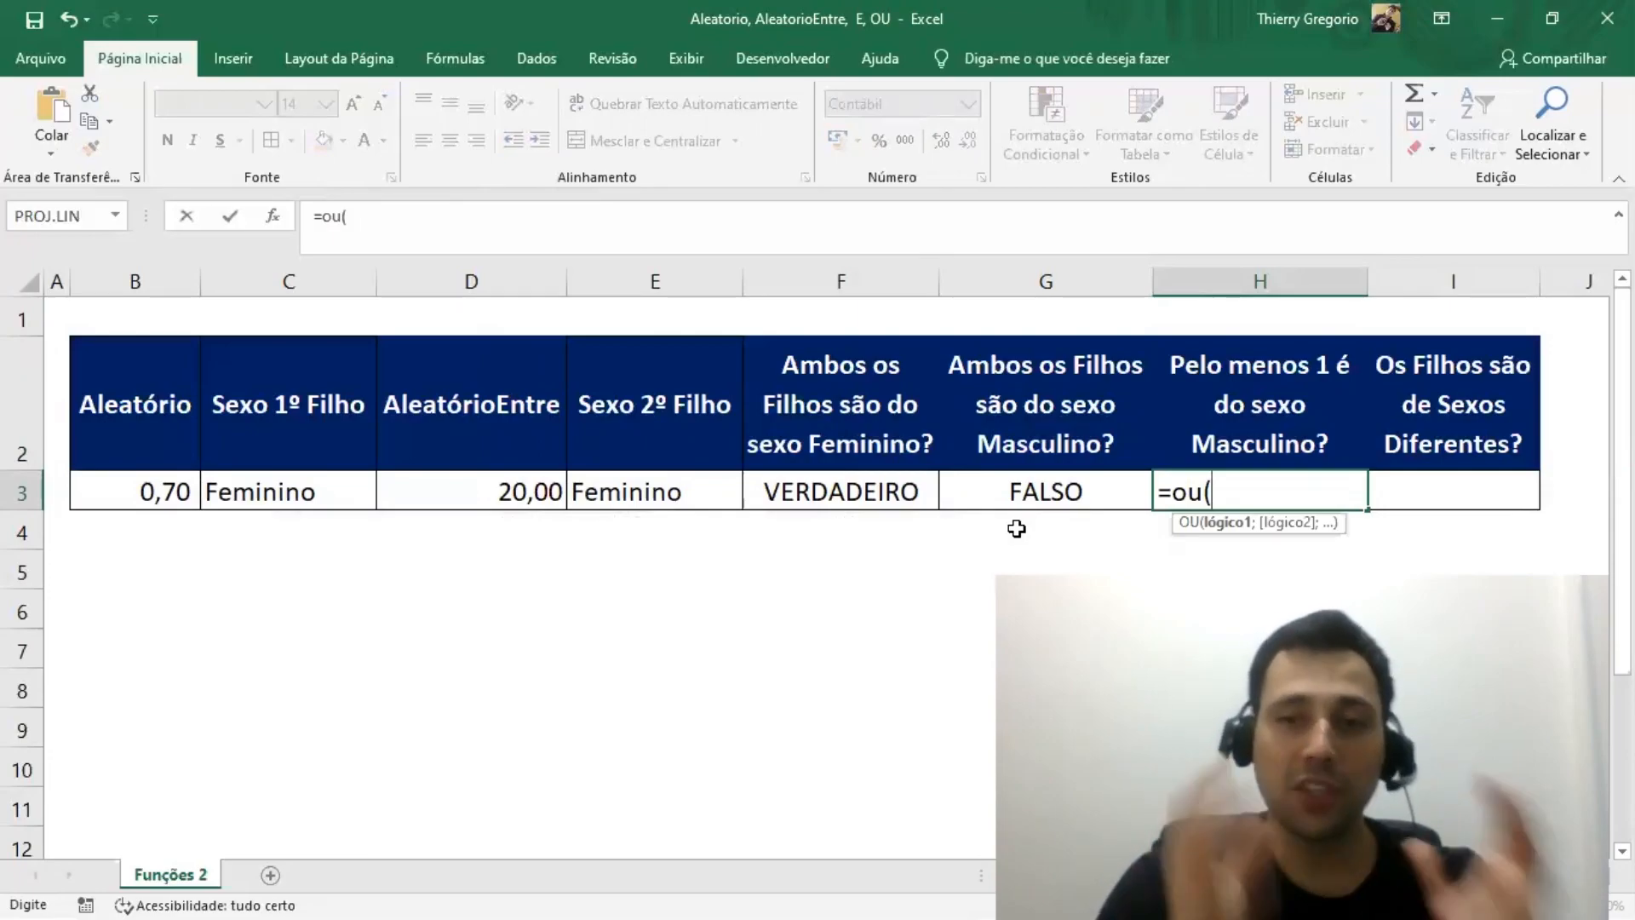
pyautogui.press('Left')
pyautogui.press('Left')
pyautogui.press('Left')
pyautogui.press('Left')
pyautogui.press('Left')
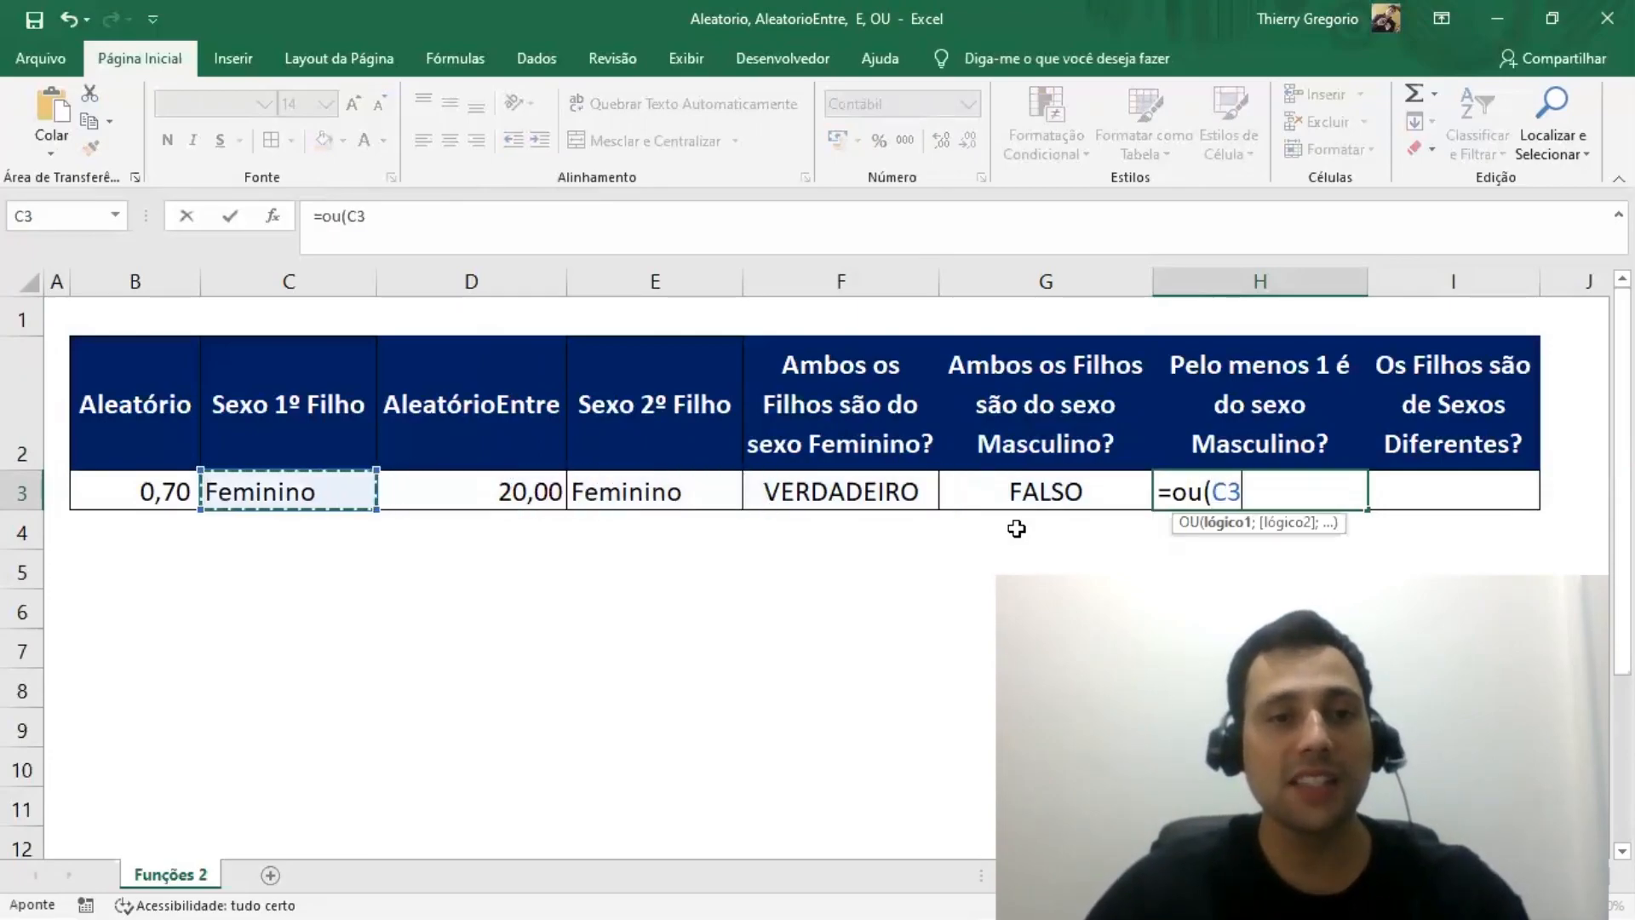
pyautogui.write('=')
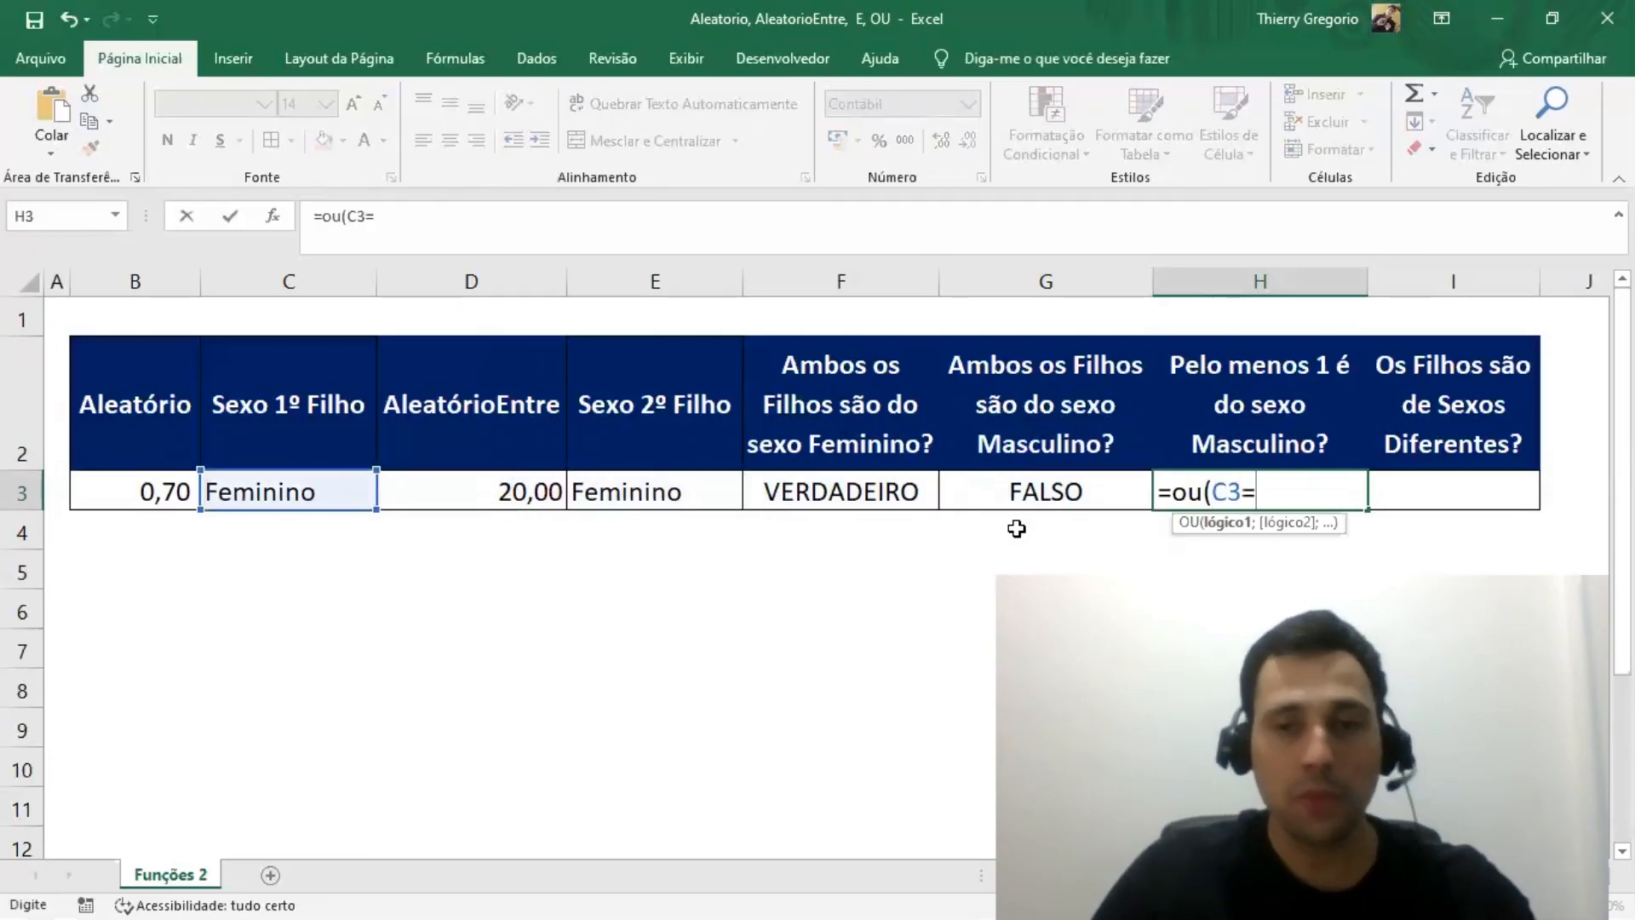
pyautogui.write('"Masculino";')
# Add E3="Masculino" as the second condition of H3's OU function and enter the completed formula
pyautogui.press('Left')
pyautogui.press('Left')
pyautogui.press('Left')
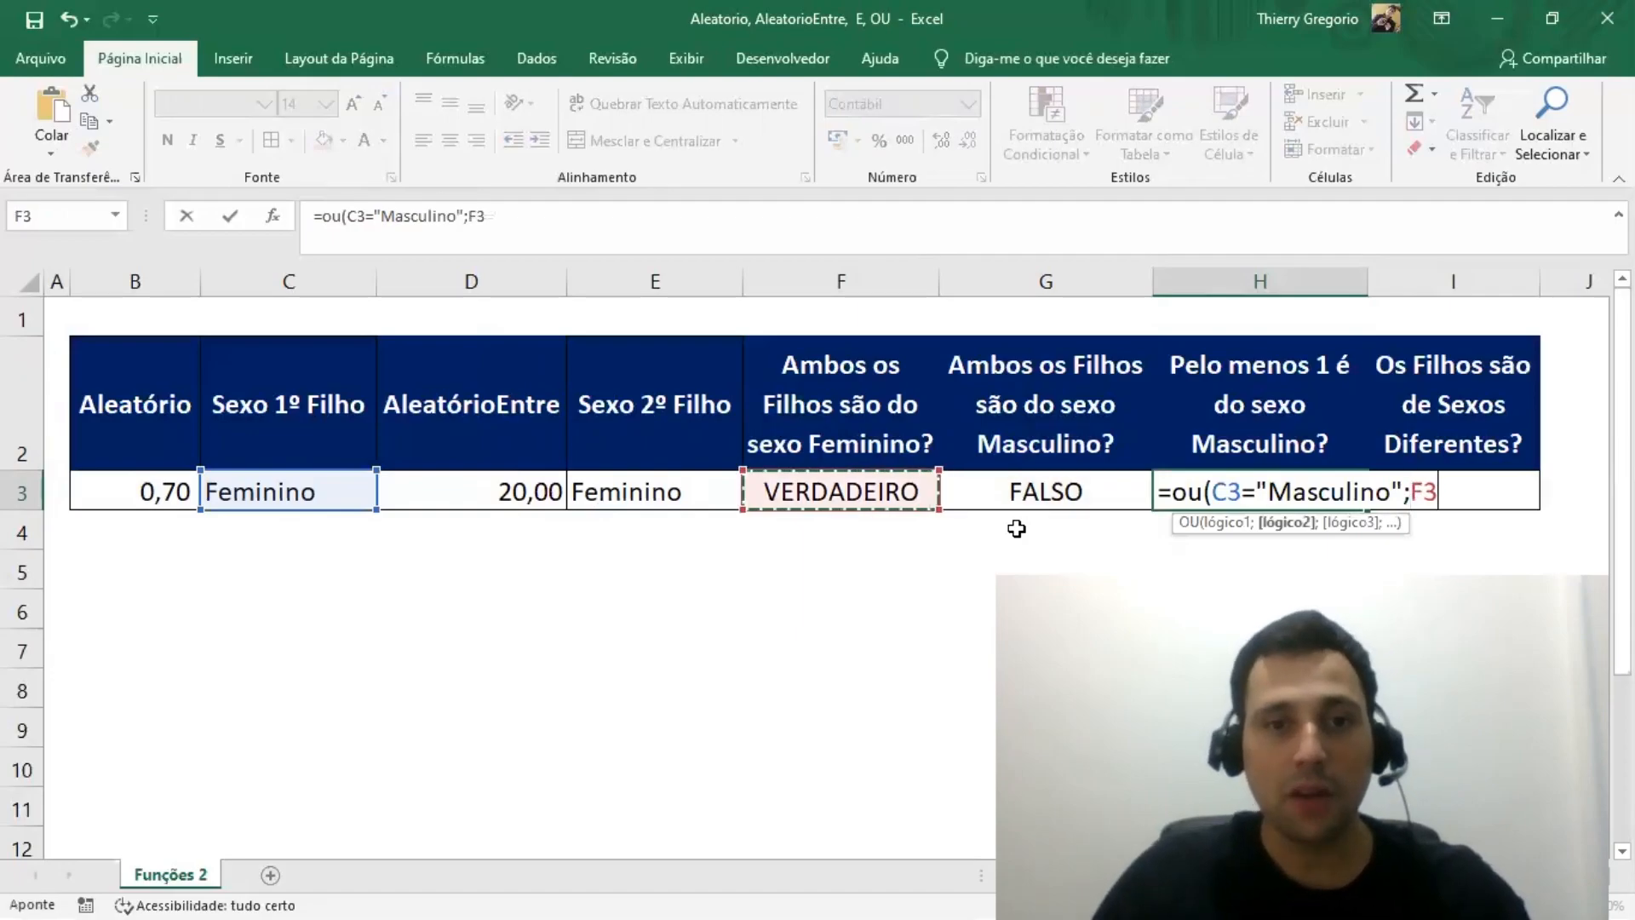
pyautogui.write('="Mas')
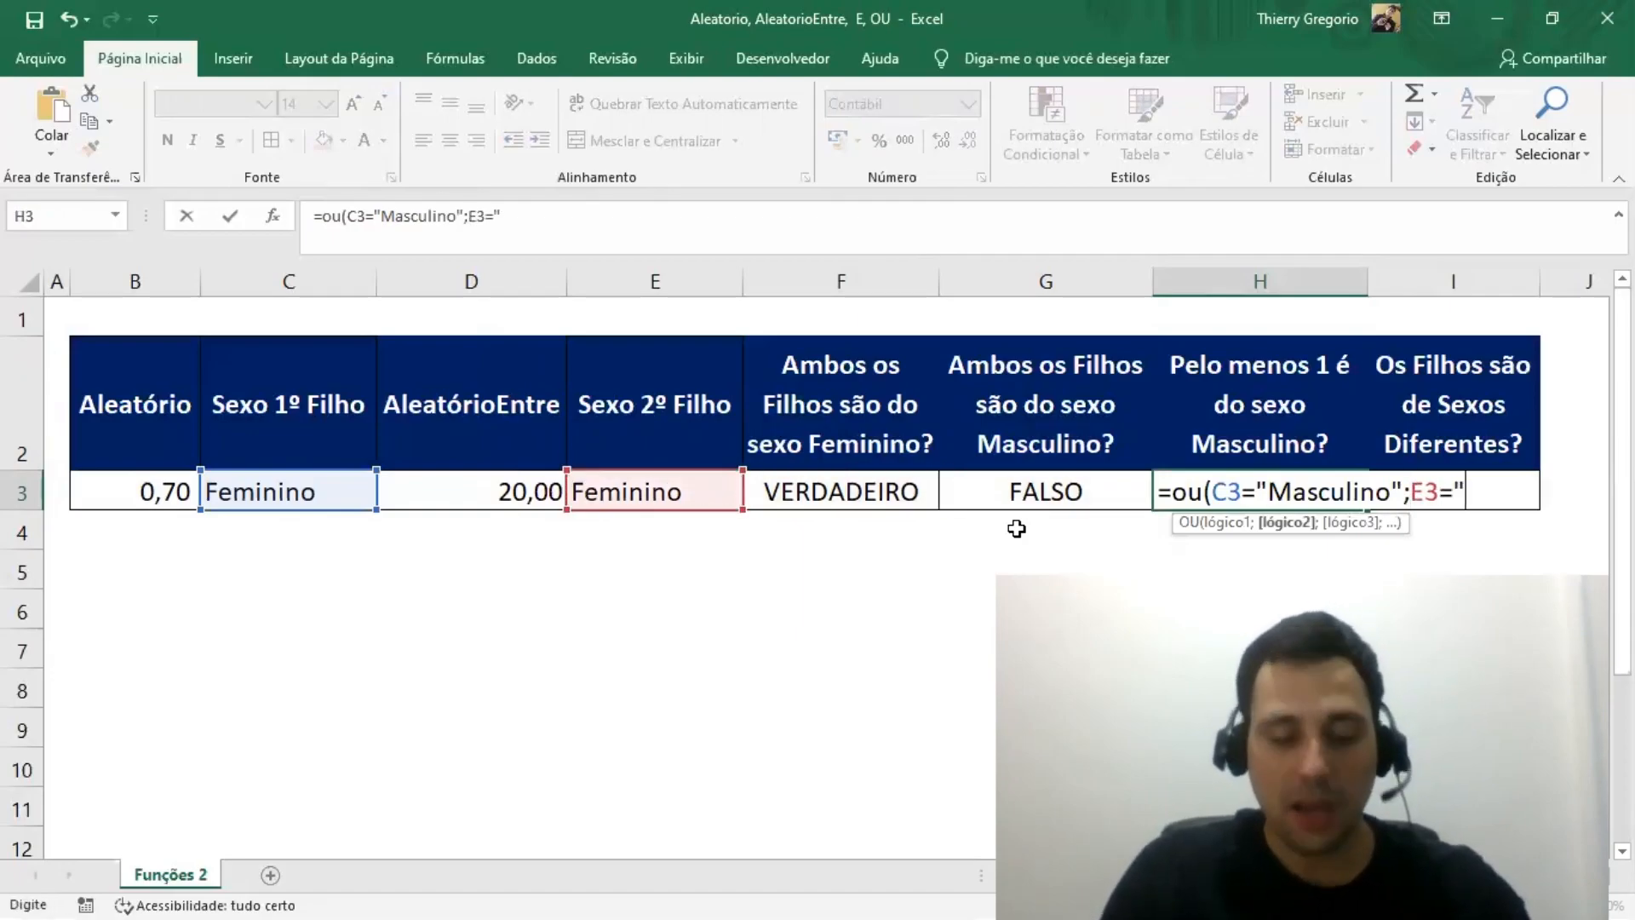
pyautogui.write('culino"')
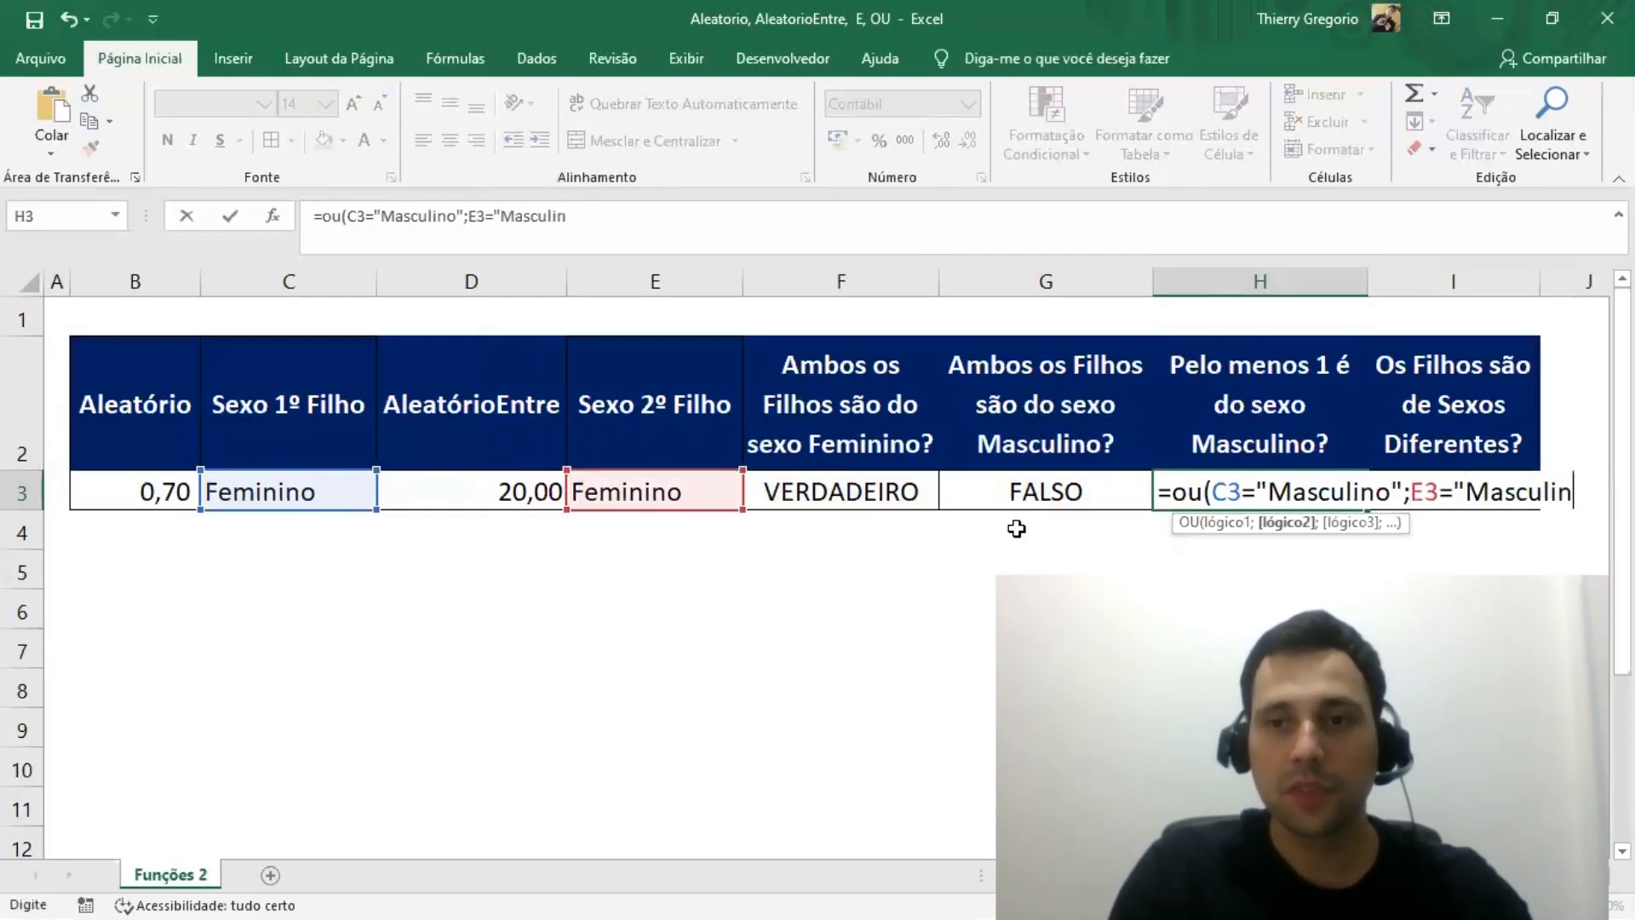
pyautogui.write(')')
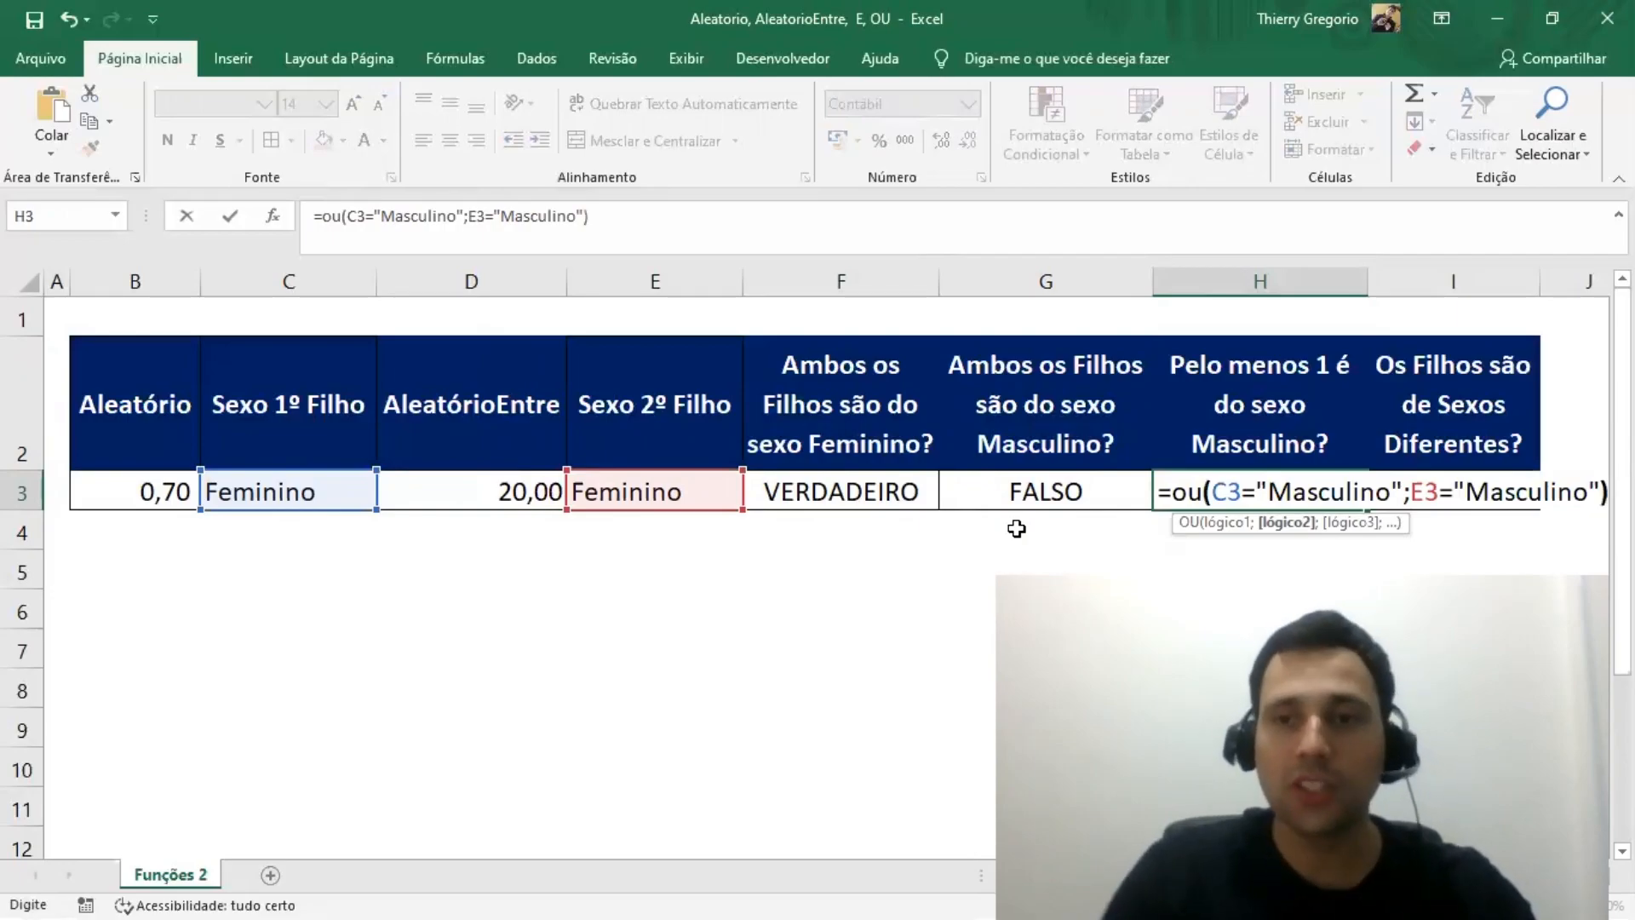
pyautogui.hotkey('ctrl', 'Return')
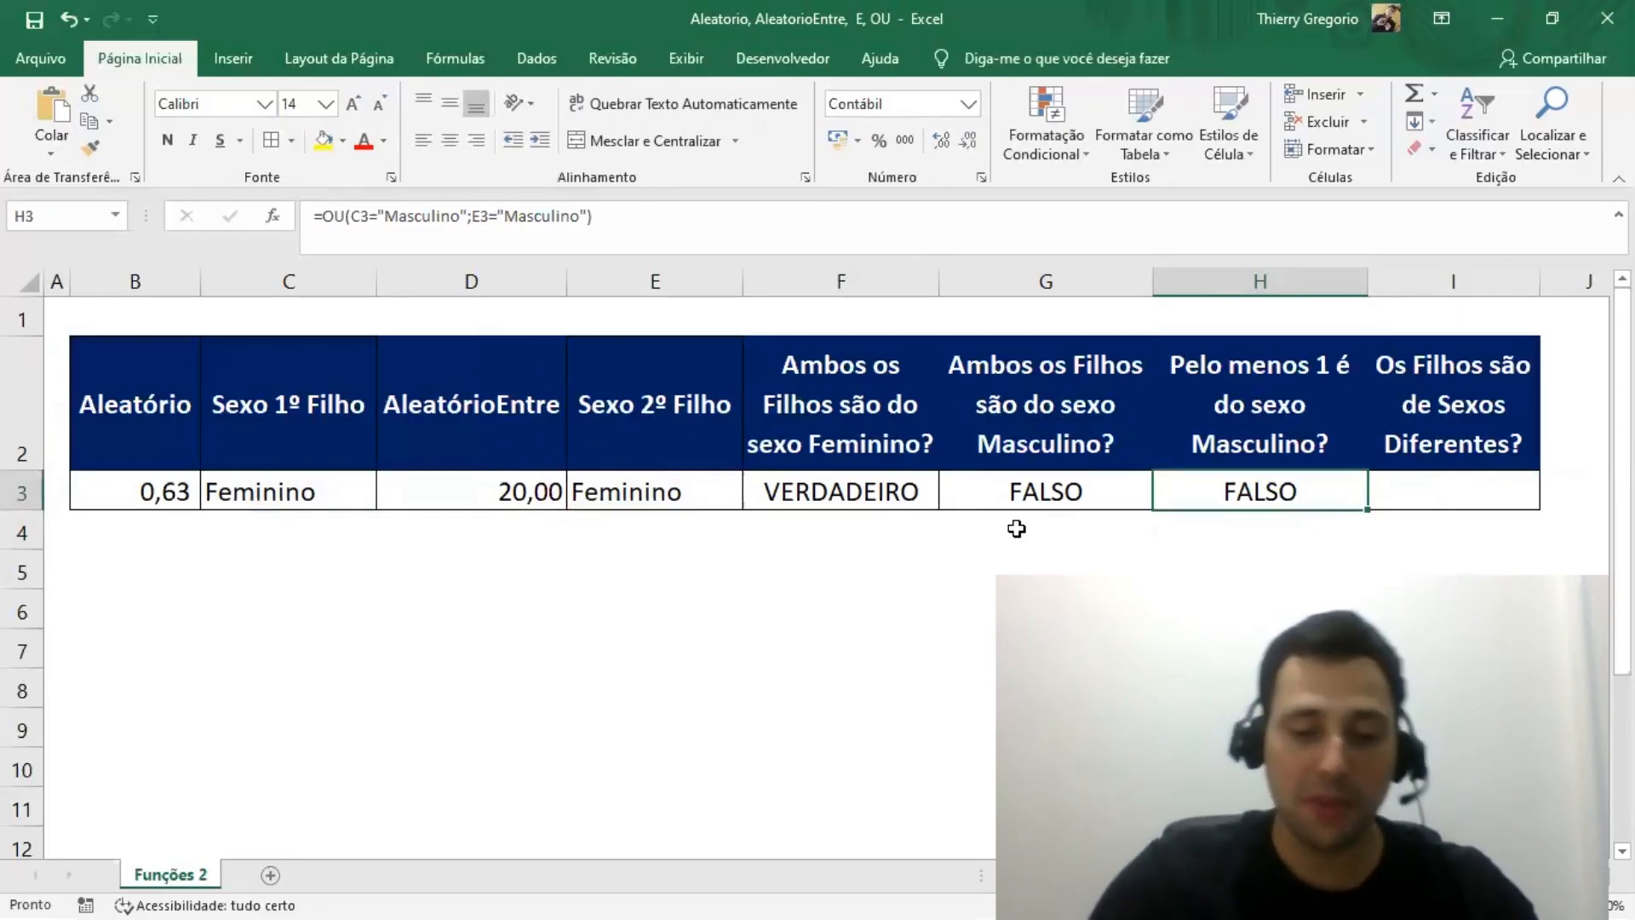
# Recalculate the sheet and compare H3's OU result with the children's sexes in C3 and E3
pyautogui.press('F9')
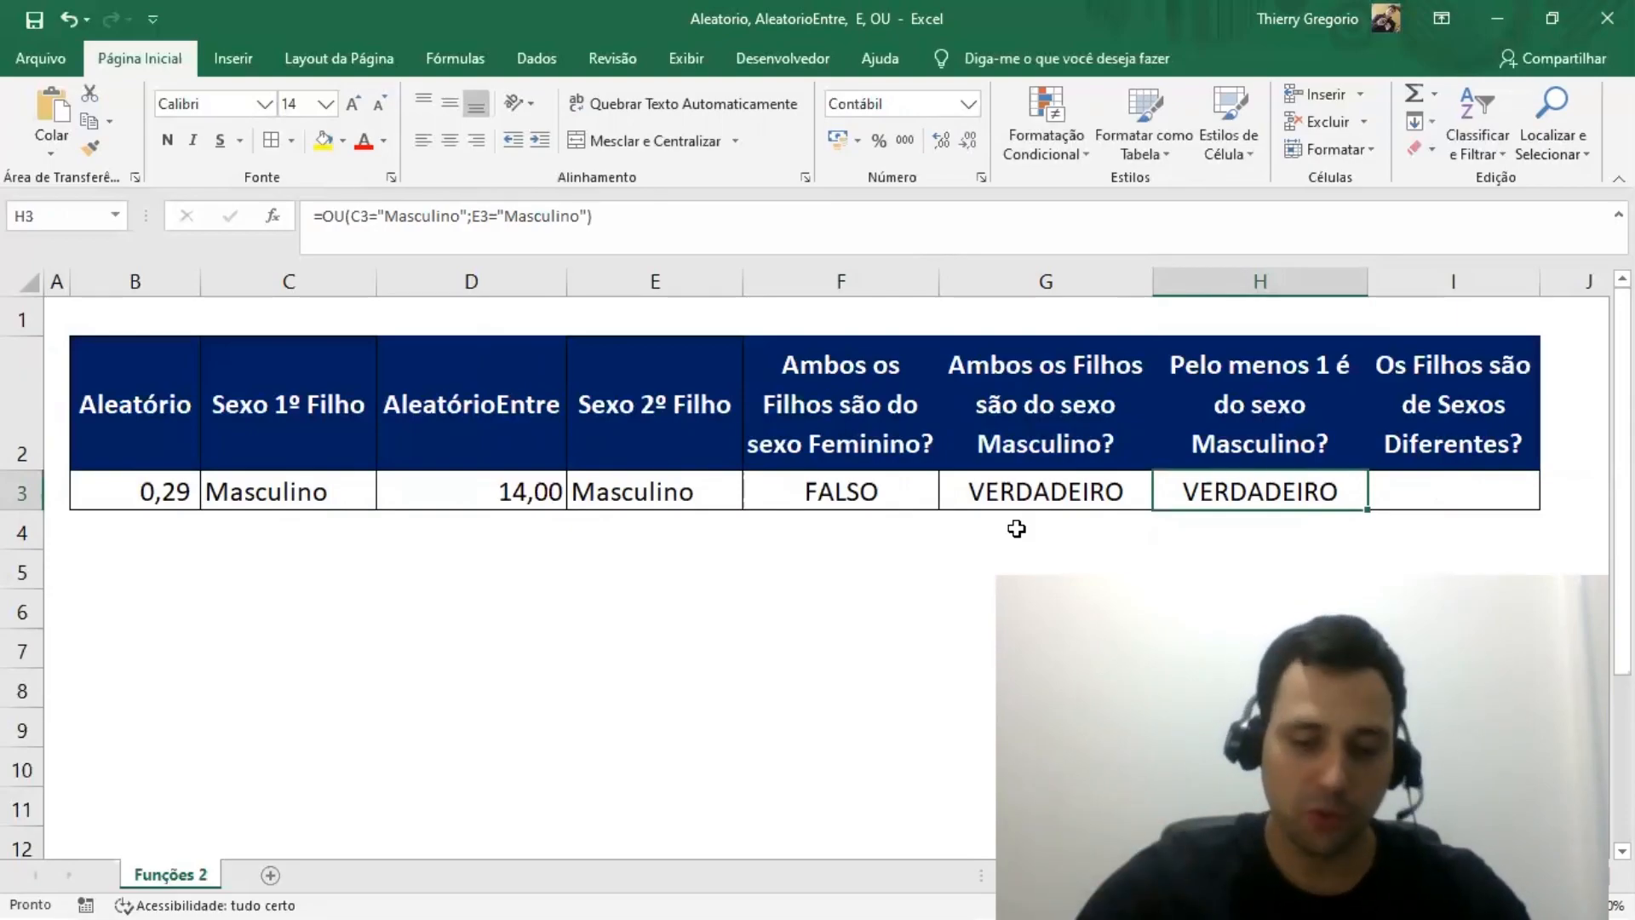
pyautogui.press('F9')
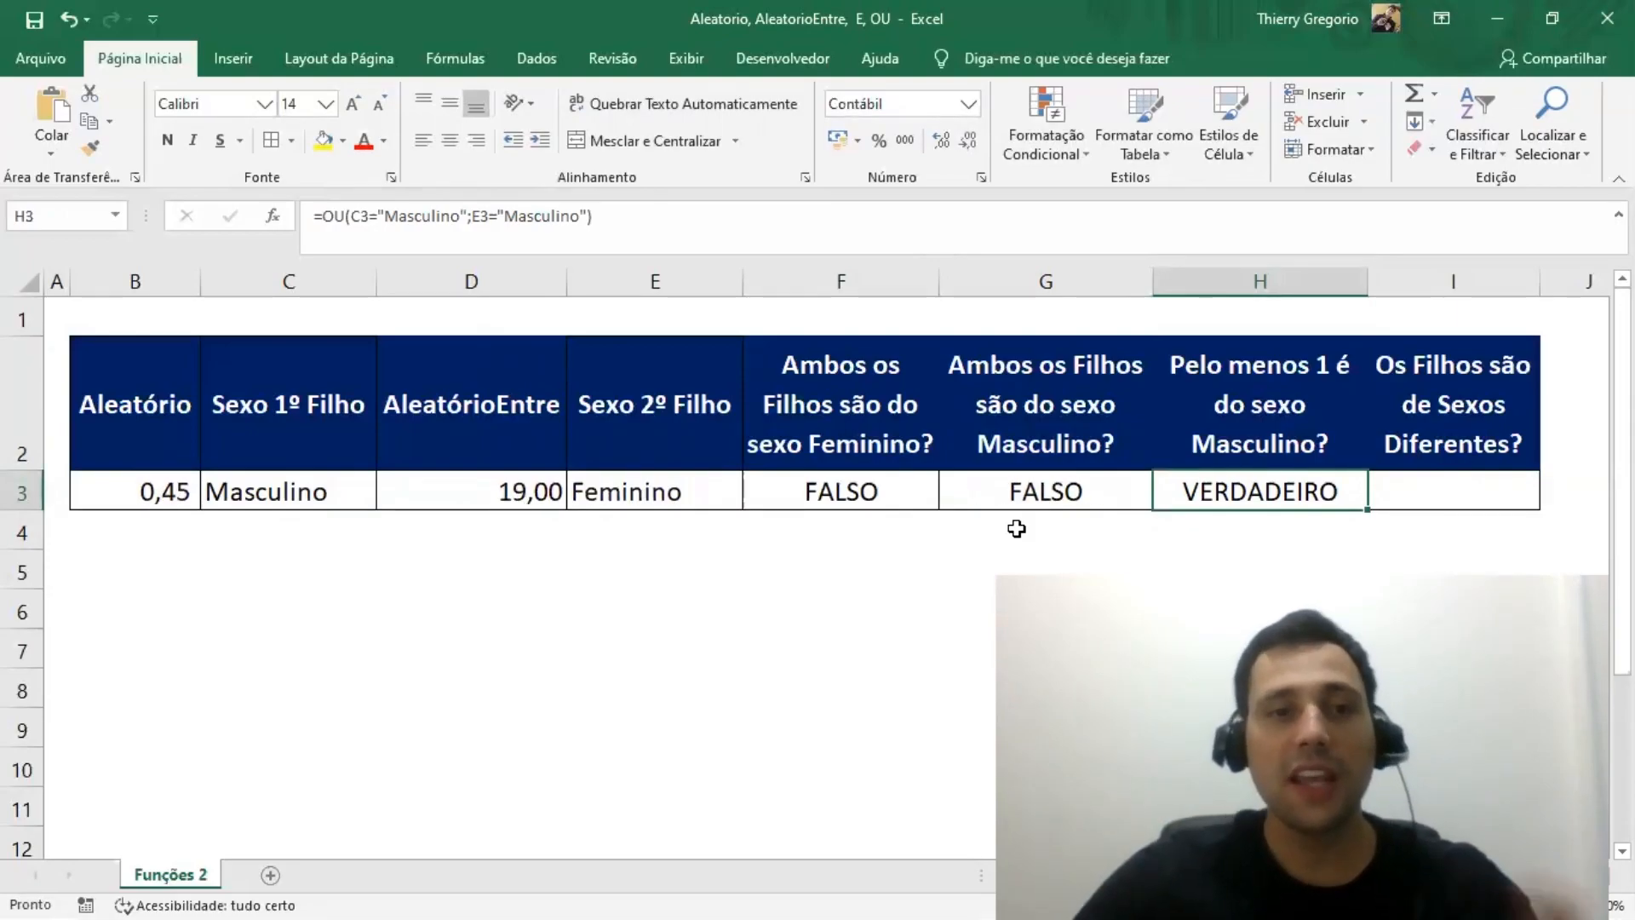
pyautogui.click(268, 487)
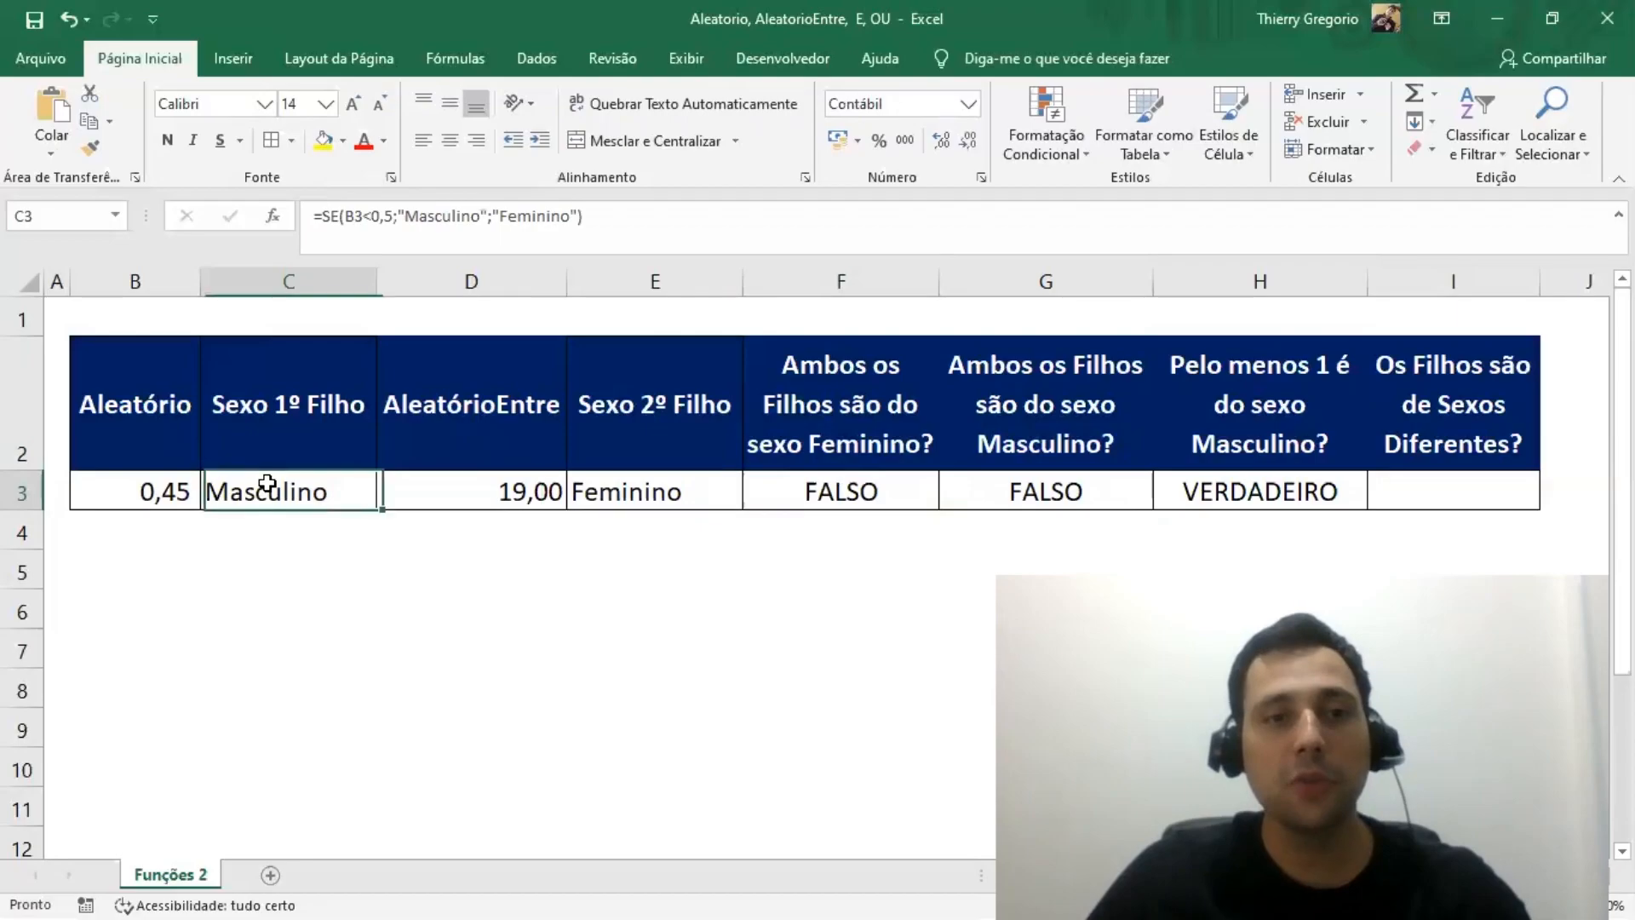
pyautogui.click(663, 492)
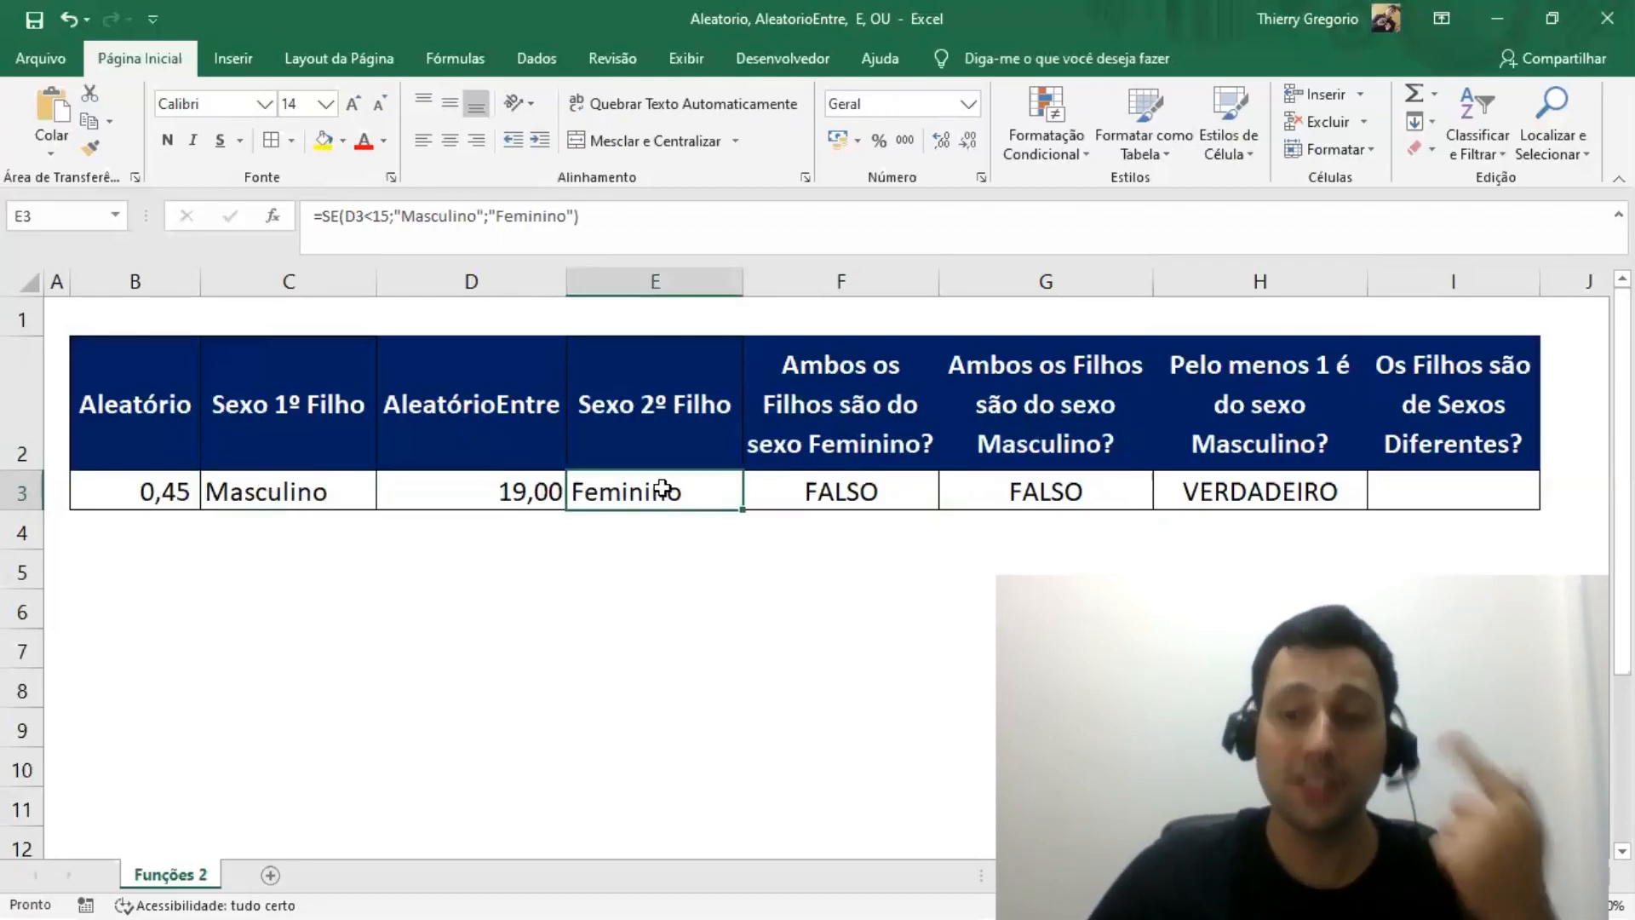
pyautogui.click(1245, 484)
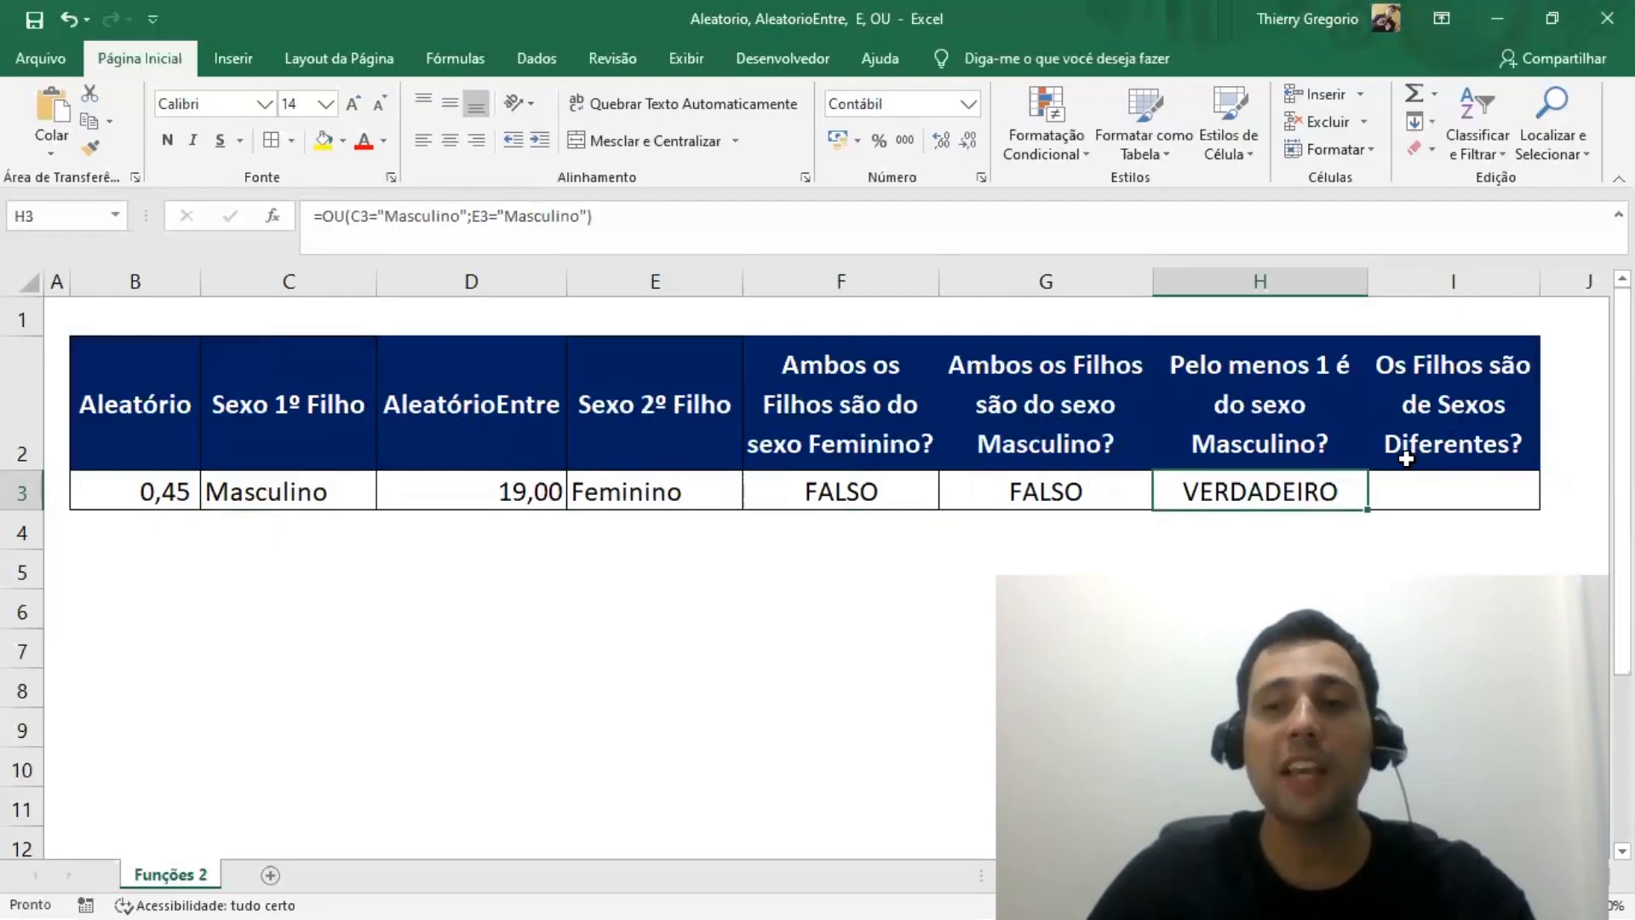
# Enter the formula =C3<>E3 in I3 to test whether the two children have different sexes
pyautogui.click(1442, 481)
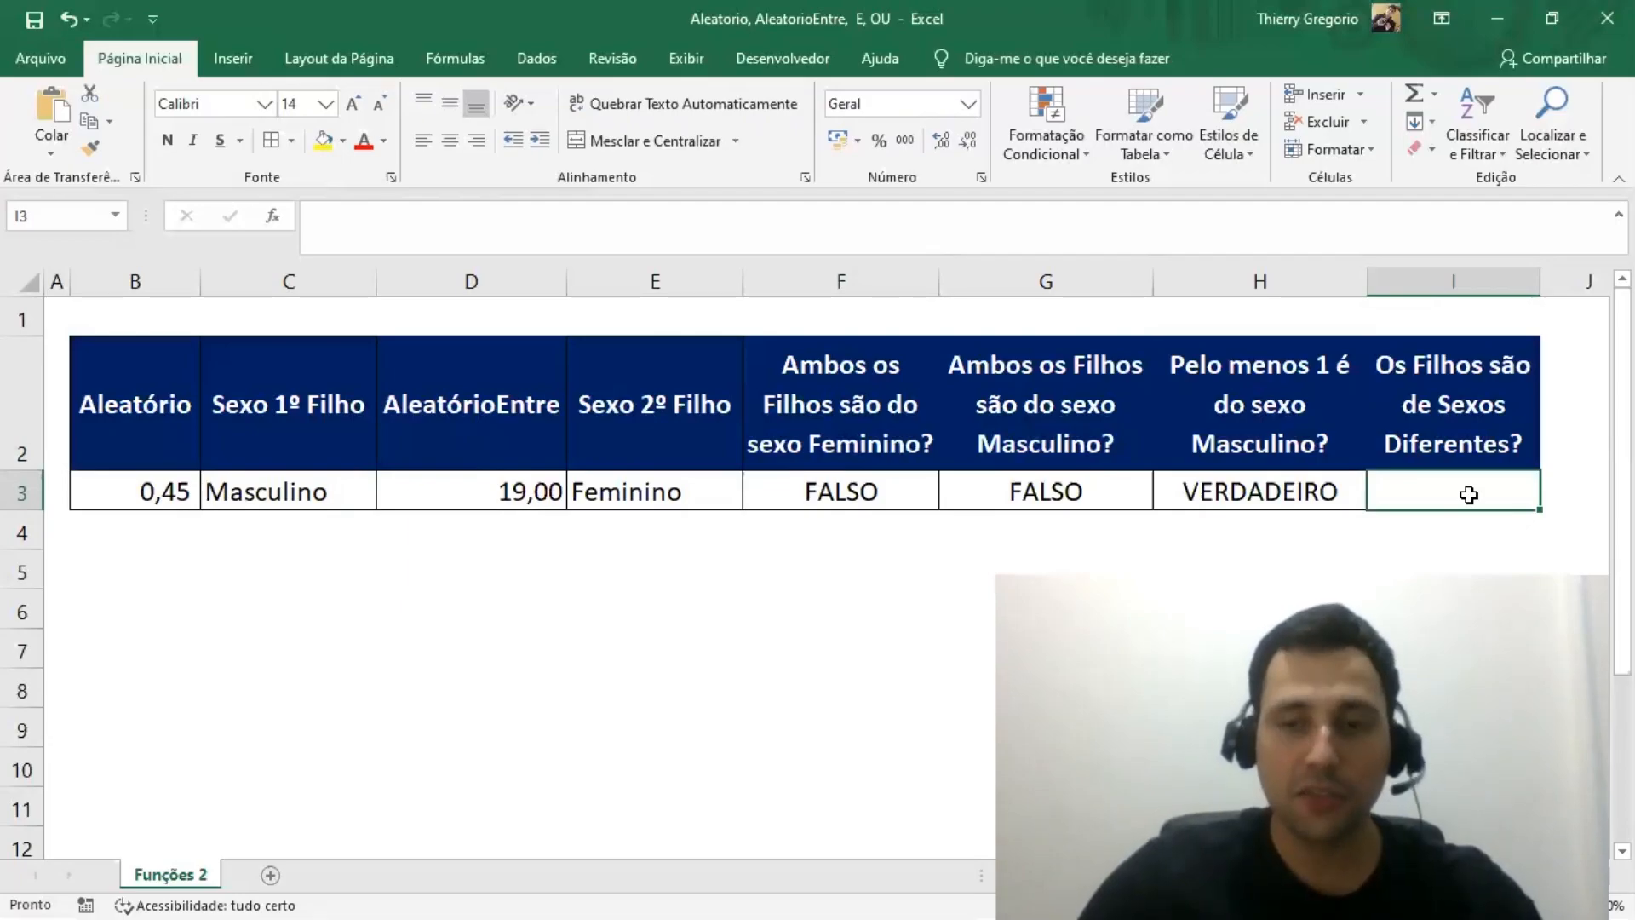
pyautogui.write('=')
pyautogui.press('Left')
pyautogui.press('Left')
pyautogui.press('Left')
pyautogui.press('Left')
pyautogui.press('Left')
pyautogui.press('Left')
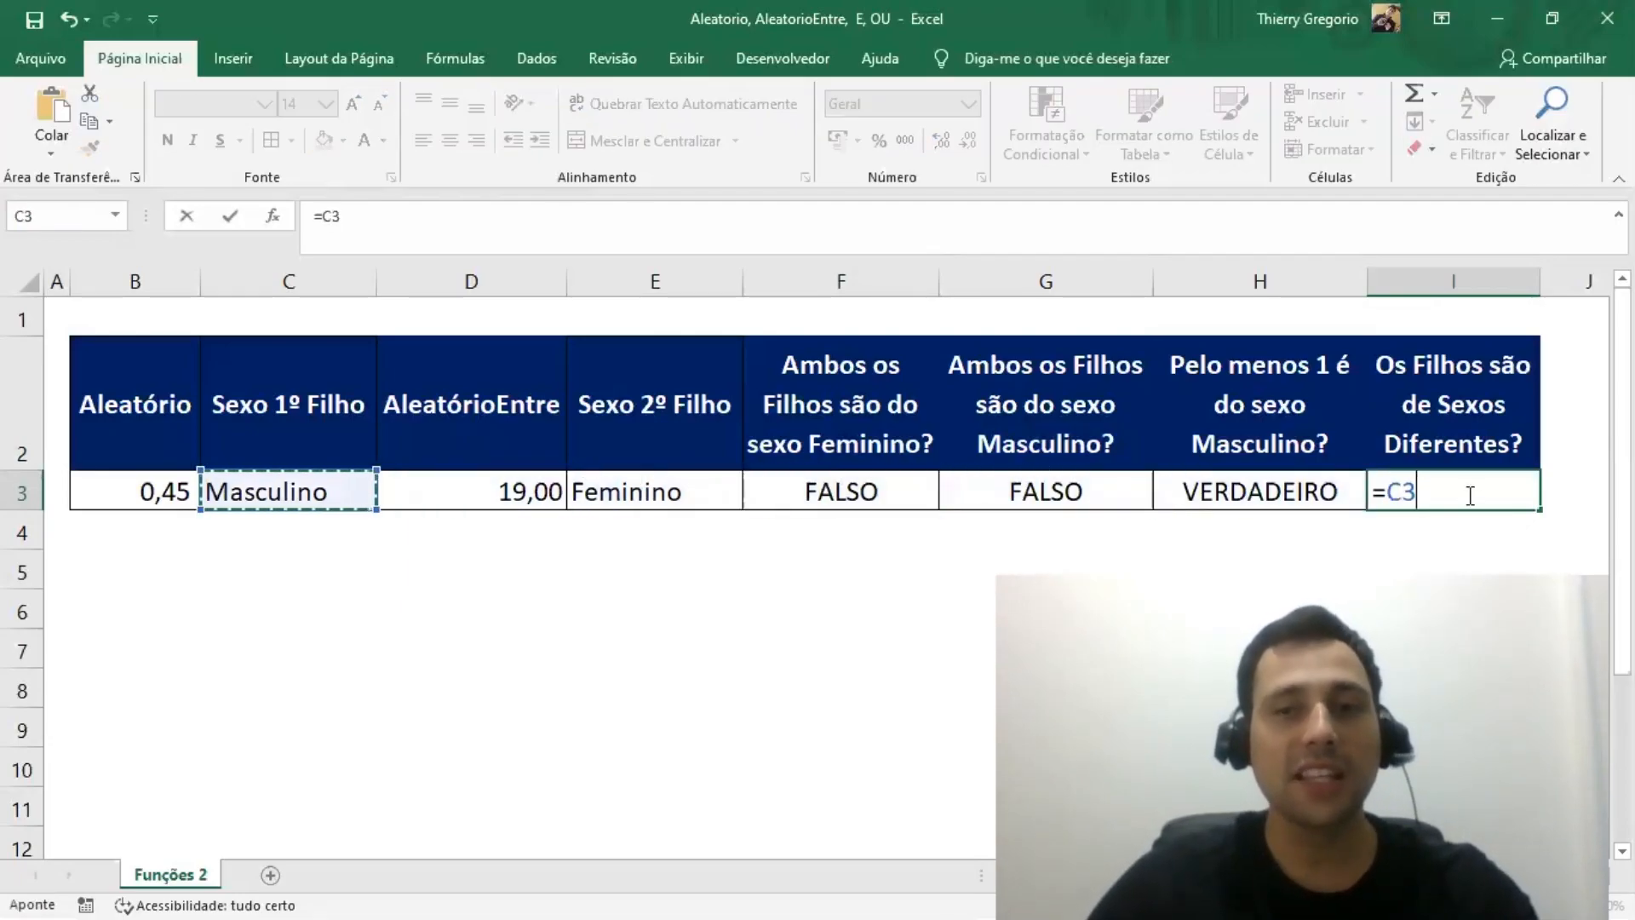
pyautogui.write('<>')
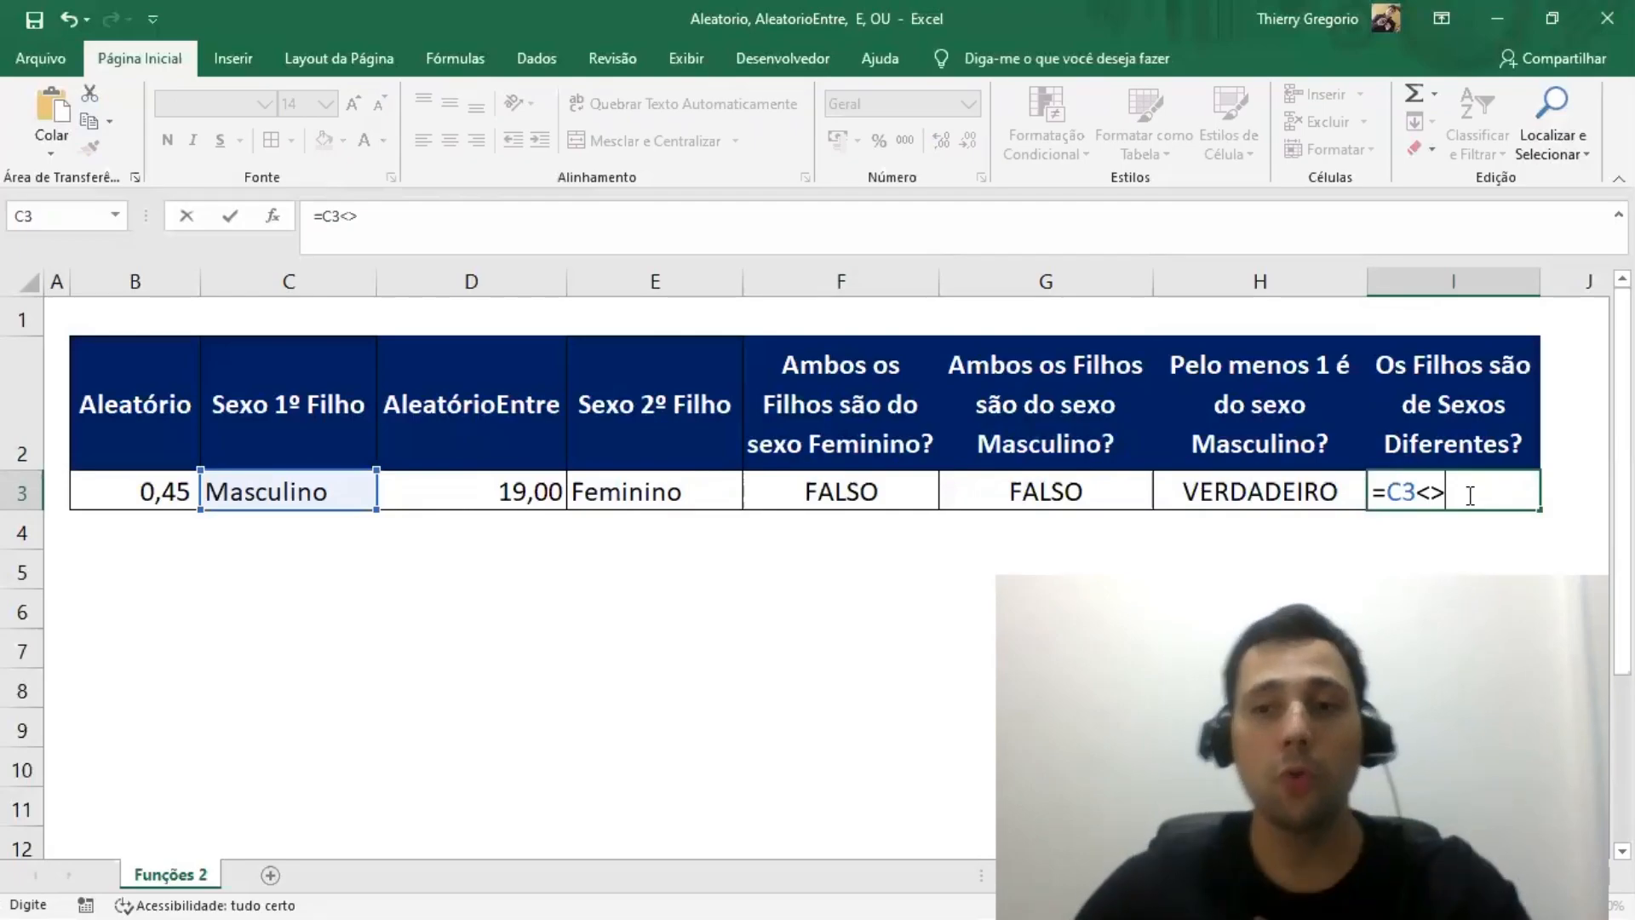
pyautogui.click(674, 492)
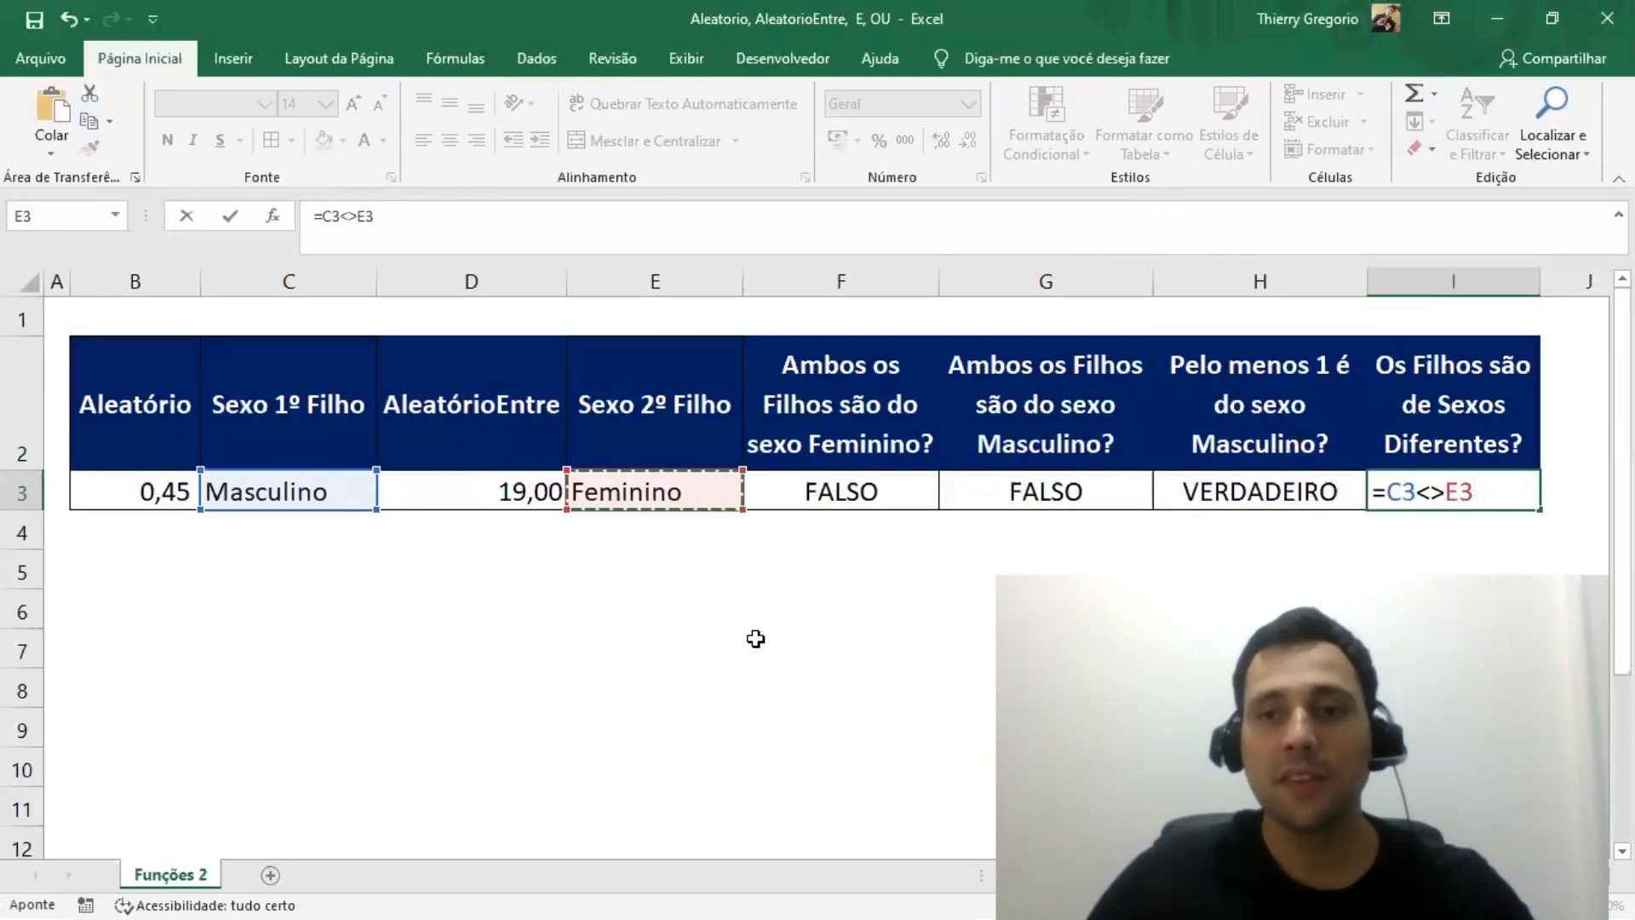
pyautogui.press('Return')
pyautogui.press('Up')
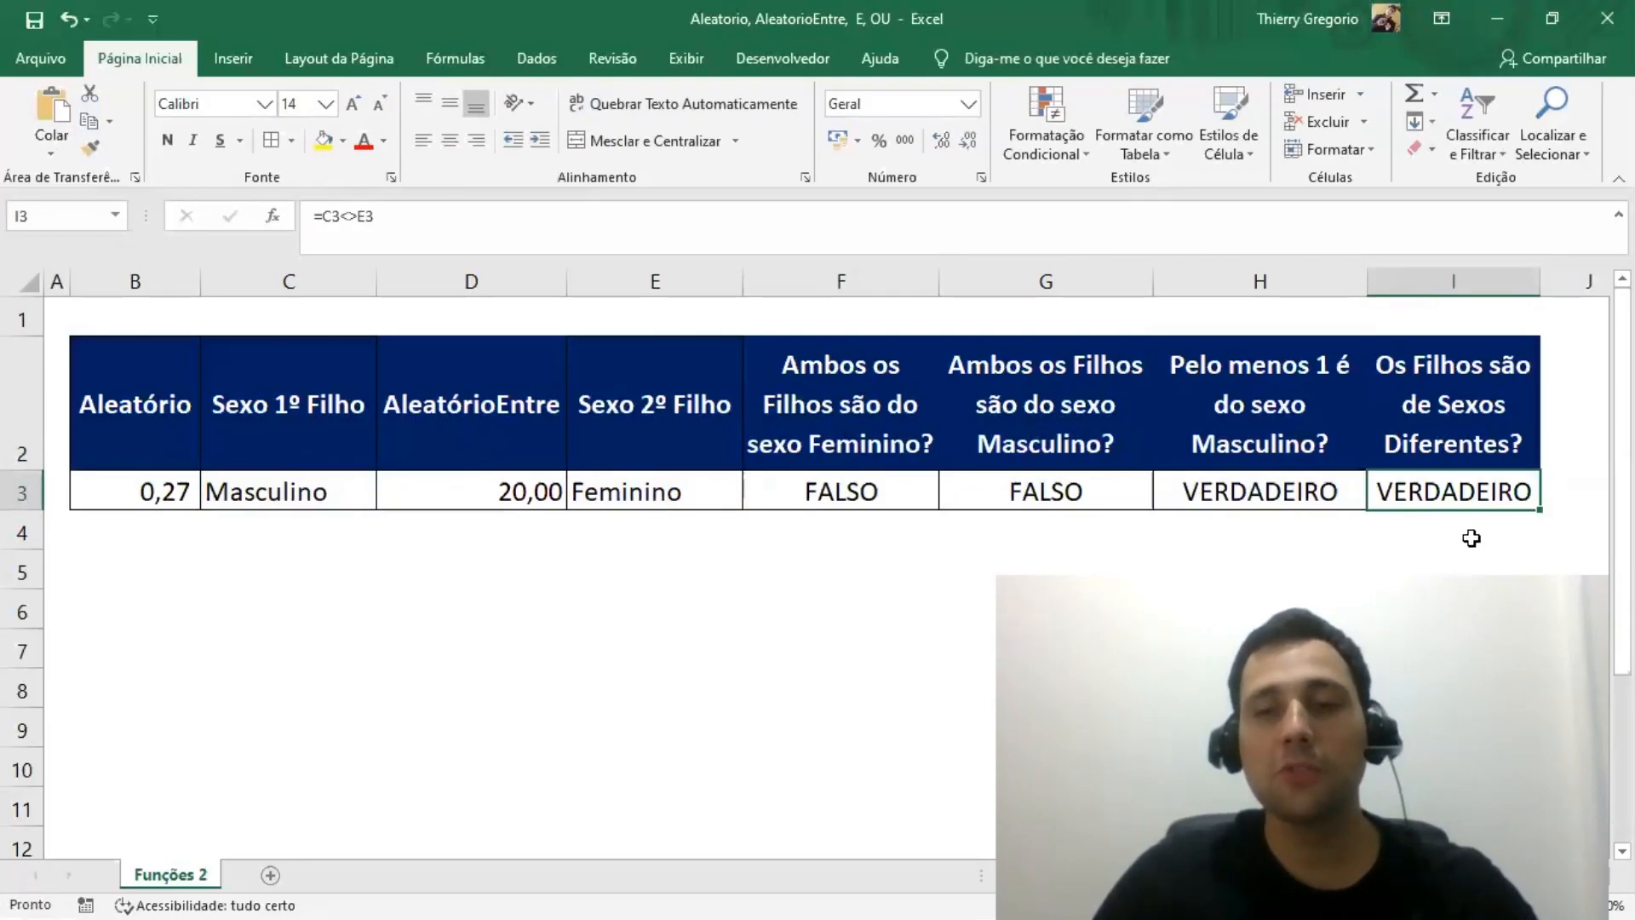
# Recalculate the sheet several times and compare I3's result with the children's sexes in C3 and E3
pyautogui.press('F9')
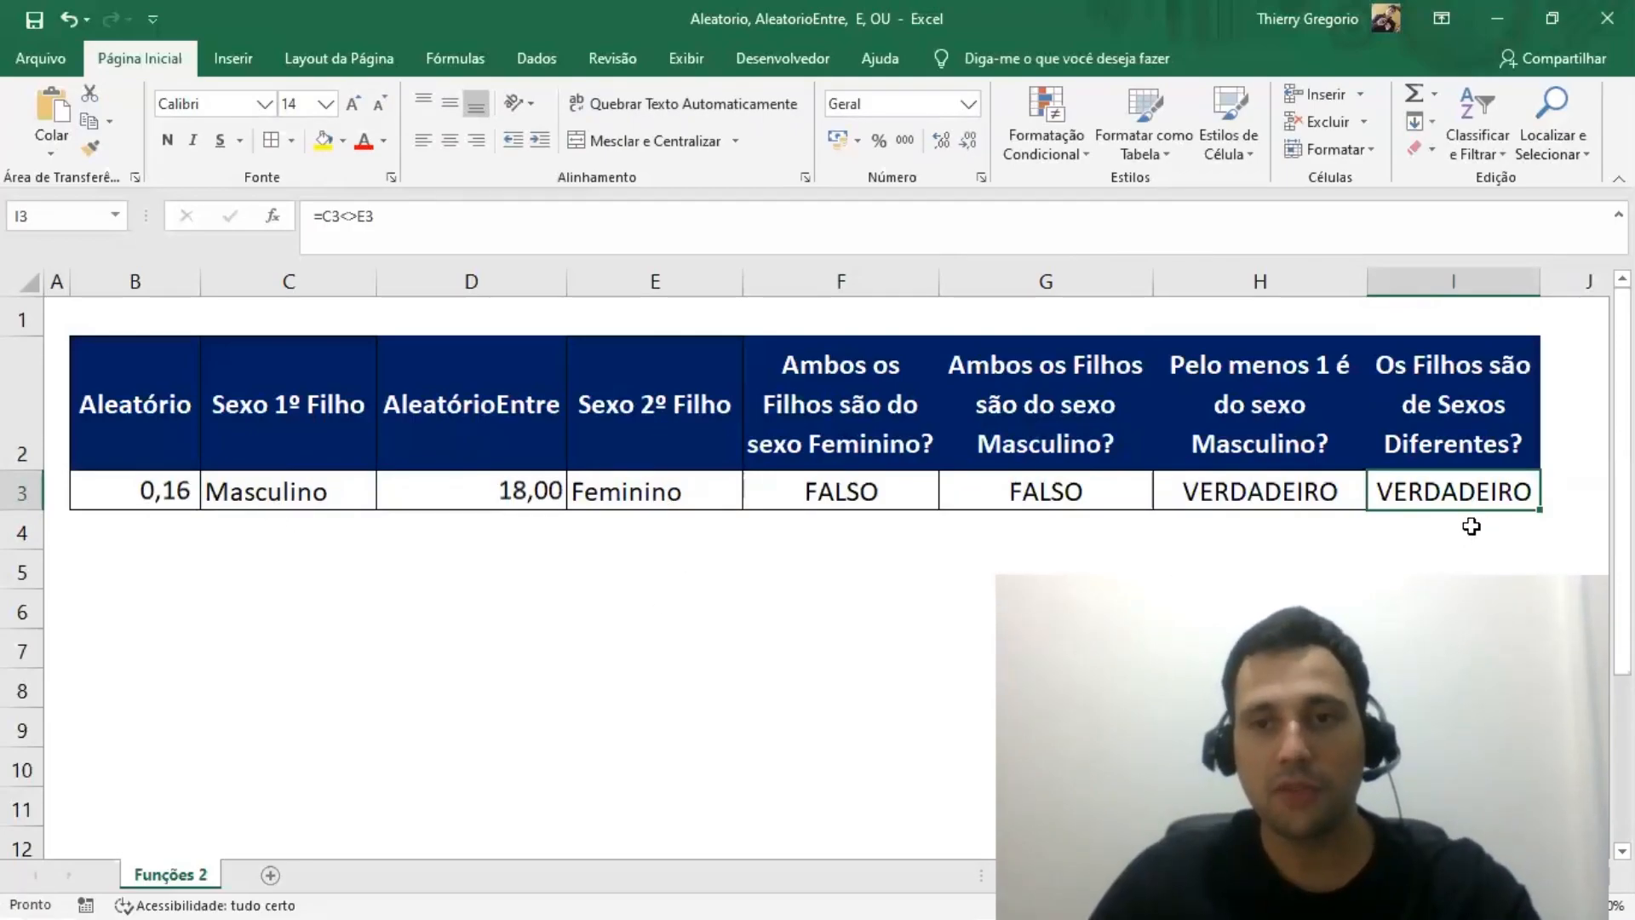
pyautogui.press('F9')
pyautogui.press('F9')
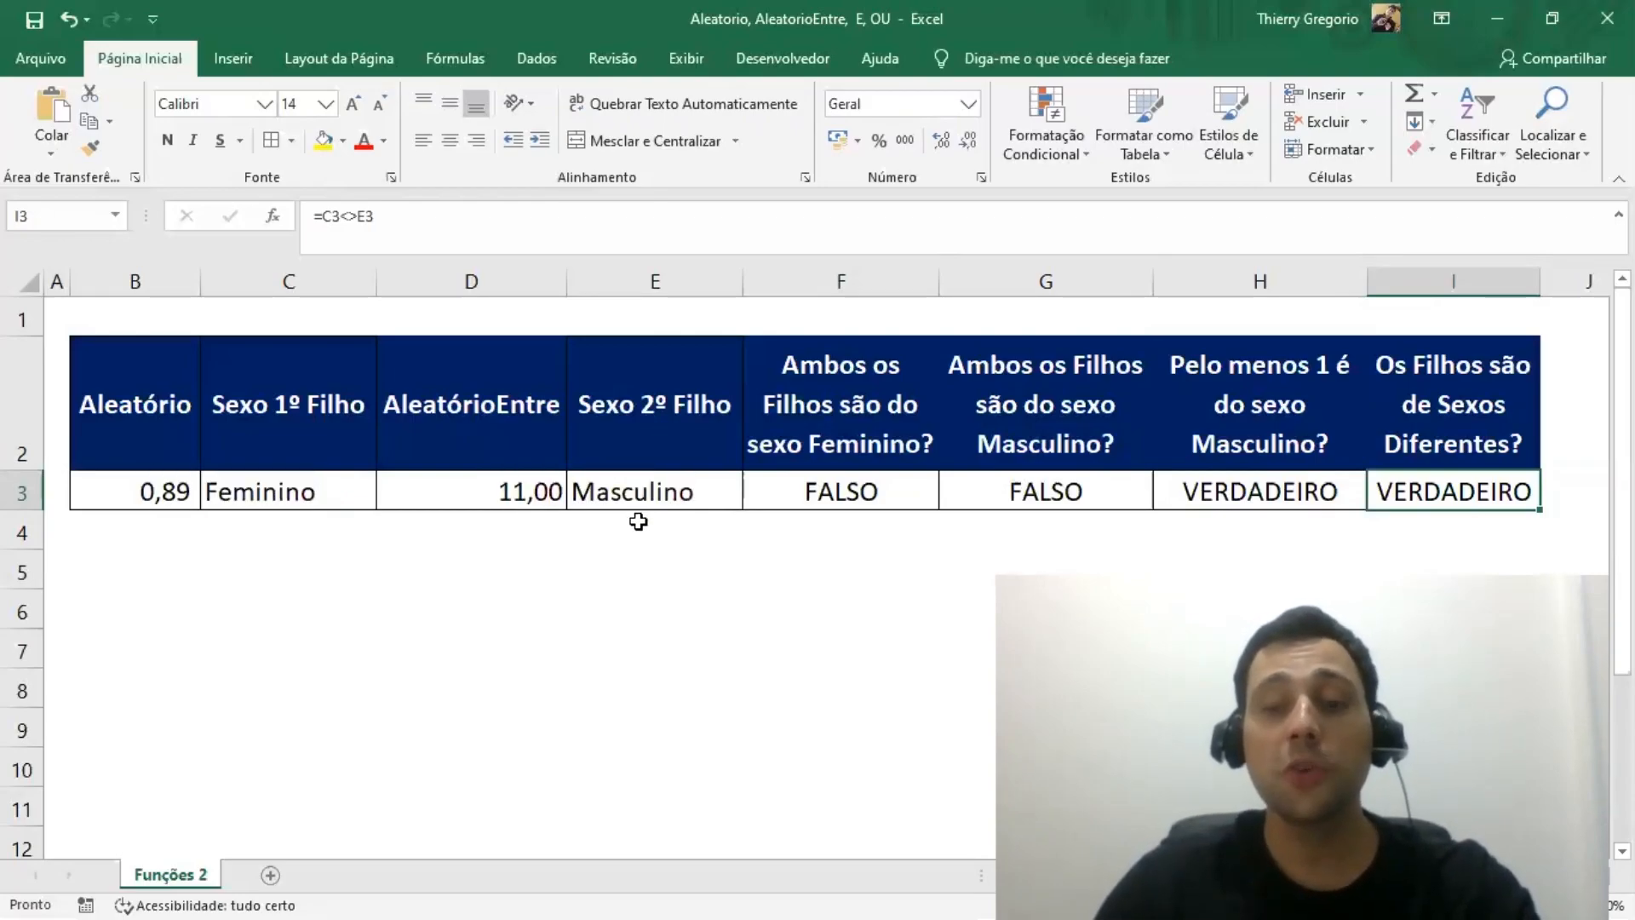
pyautogui.press('F9')
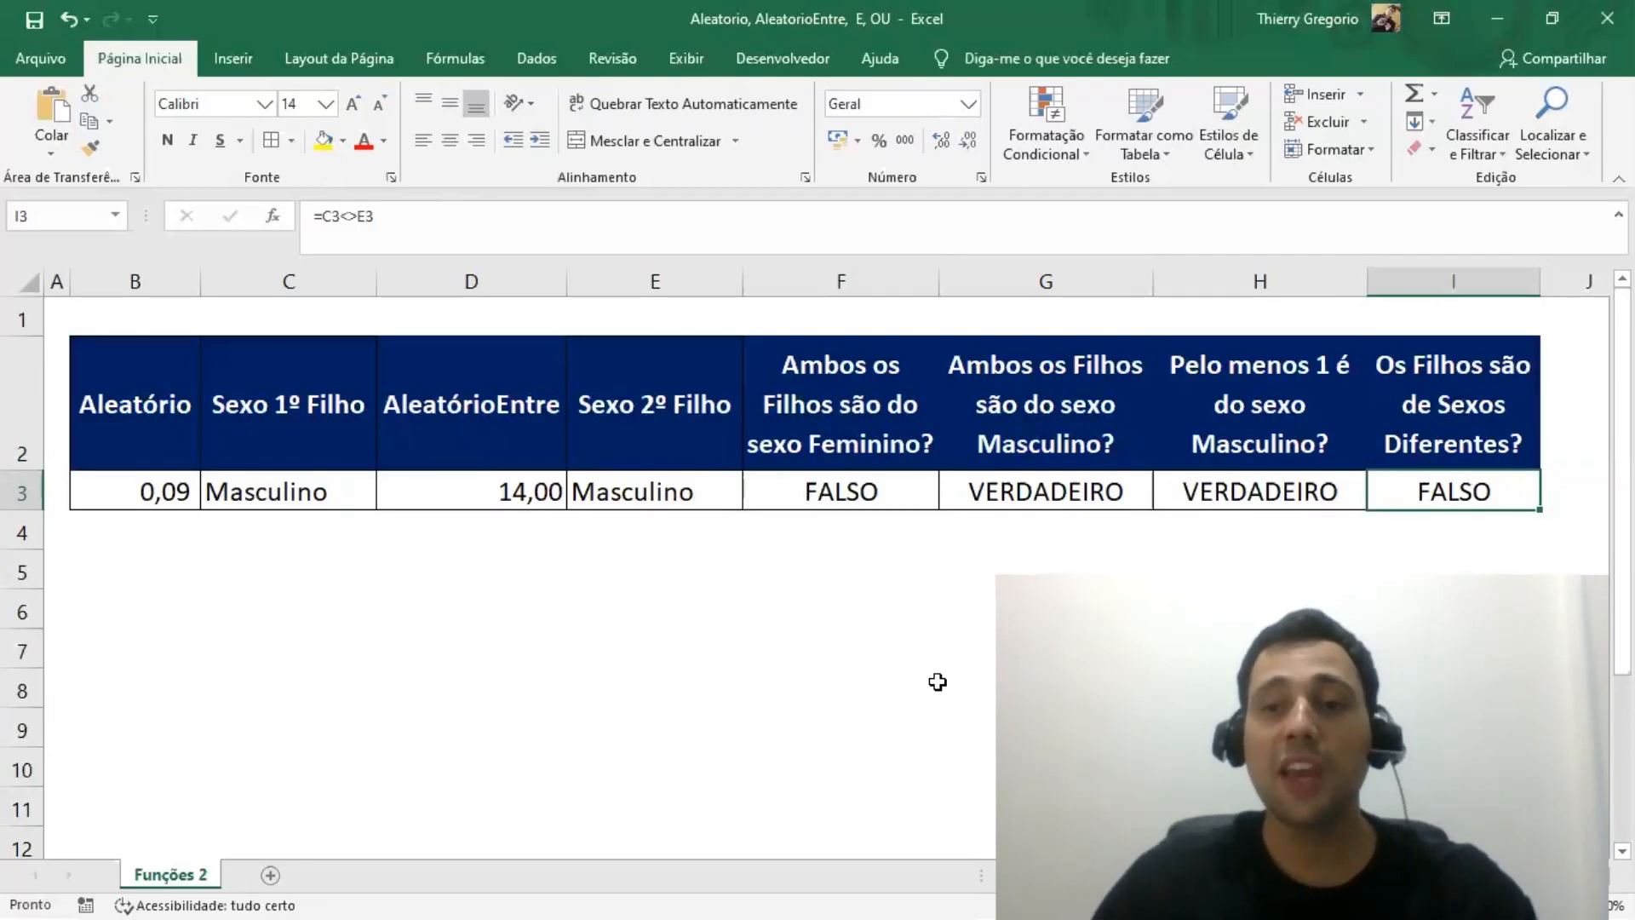
# Replace the not-equal operator in I3's formula with an equals sign, making it =C3=E3
pyautogui.press('F2')
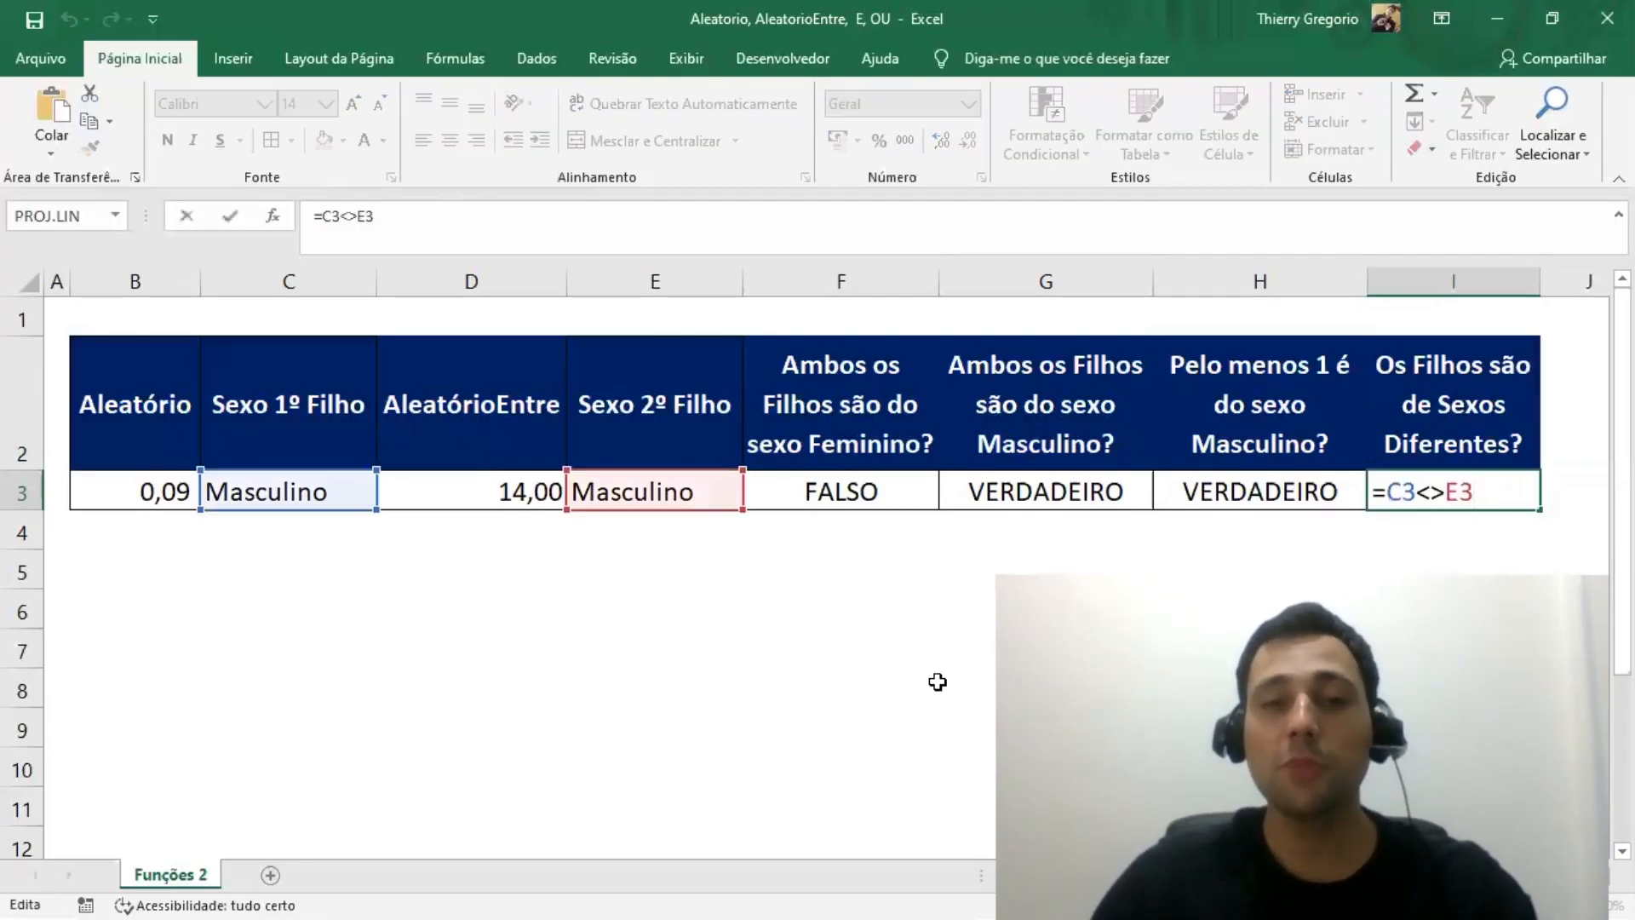
pyautogui.press('Left')
pyautogui.press('Left')
pyautogui.hotkey('shift', 'Left')
pyautogui.hotkey('shift', 'Left')
pyautogui.write('=')
pyautogui.press('Return')
pyautogui.press('Up')
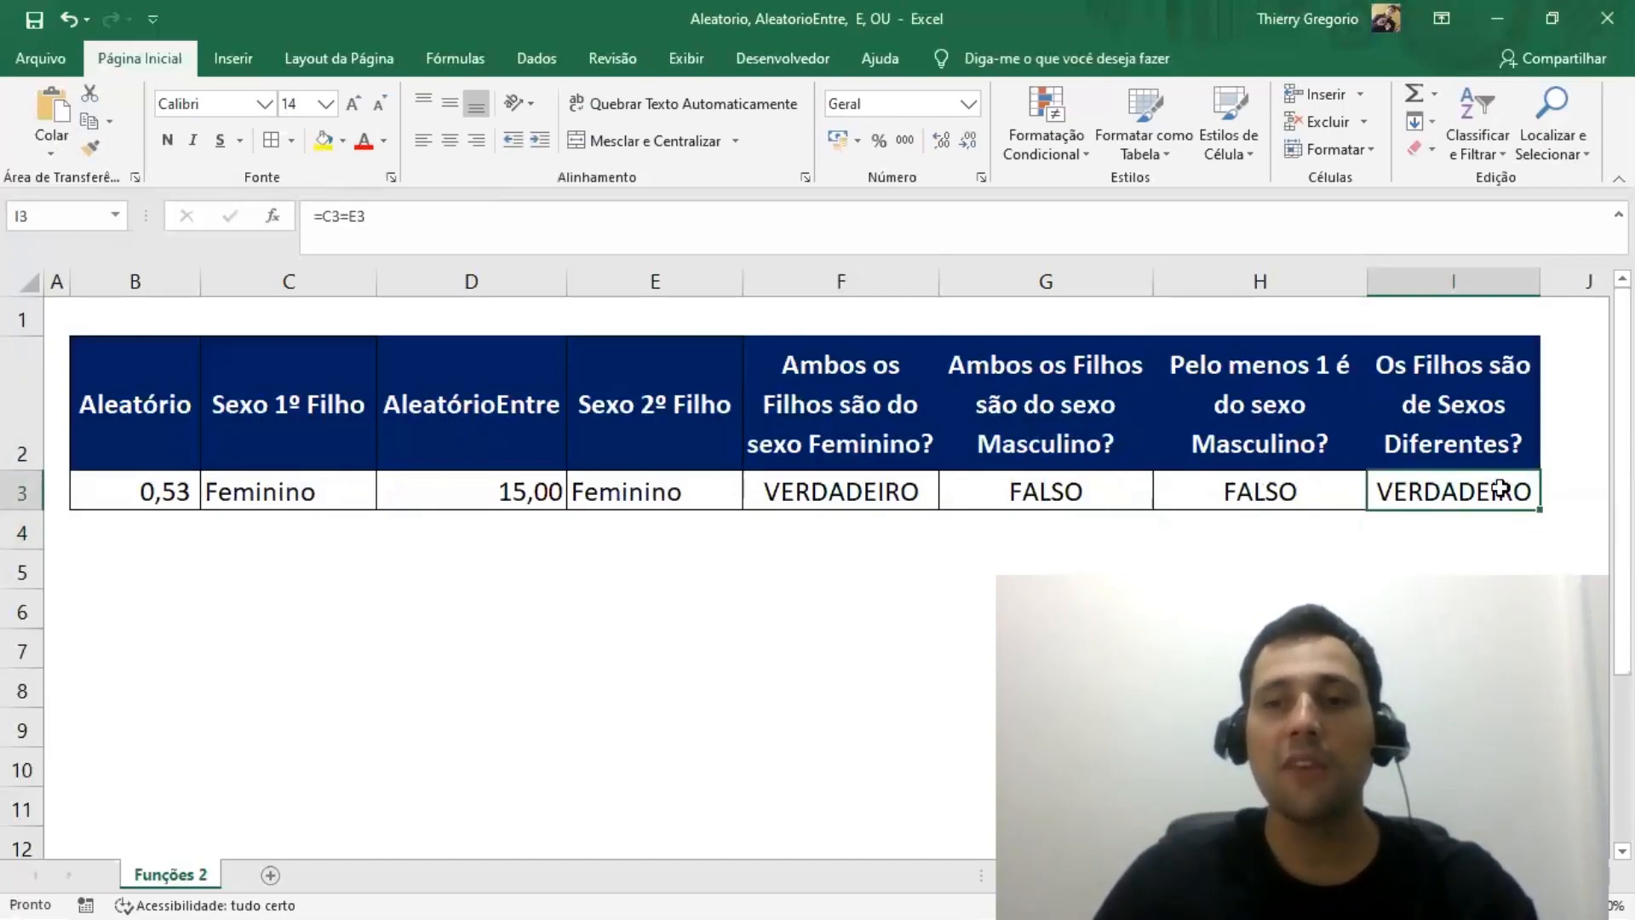
# Restore the not-equal operator in I3 so that the formula reads =C3<>E3
pyautogui.press('F2')
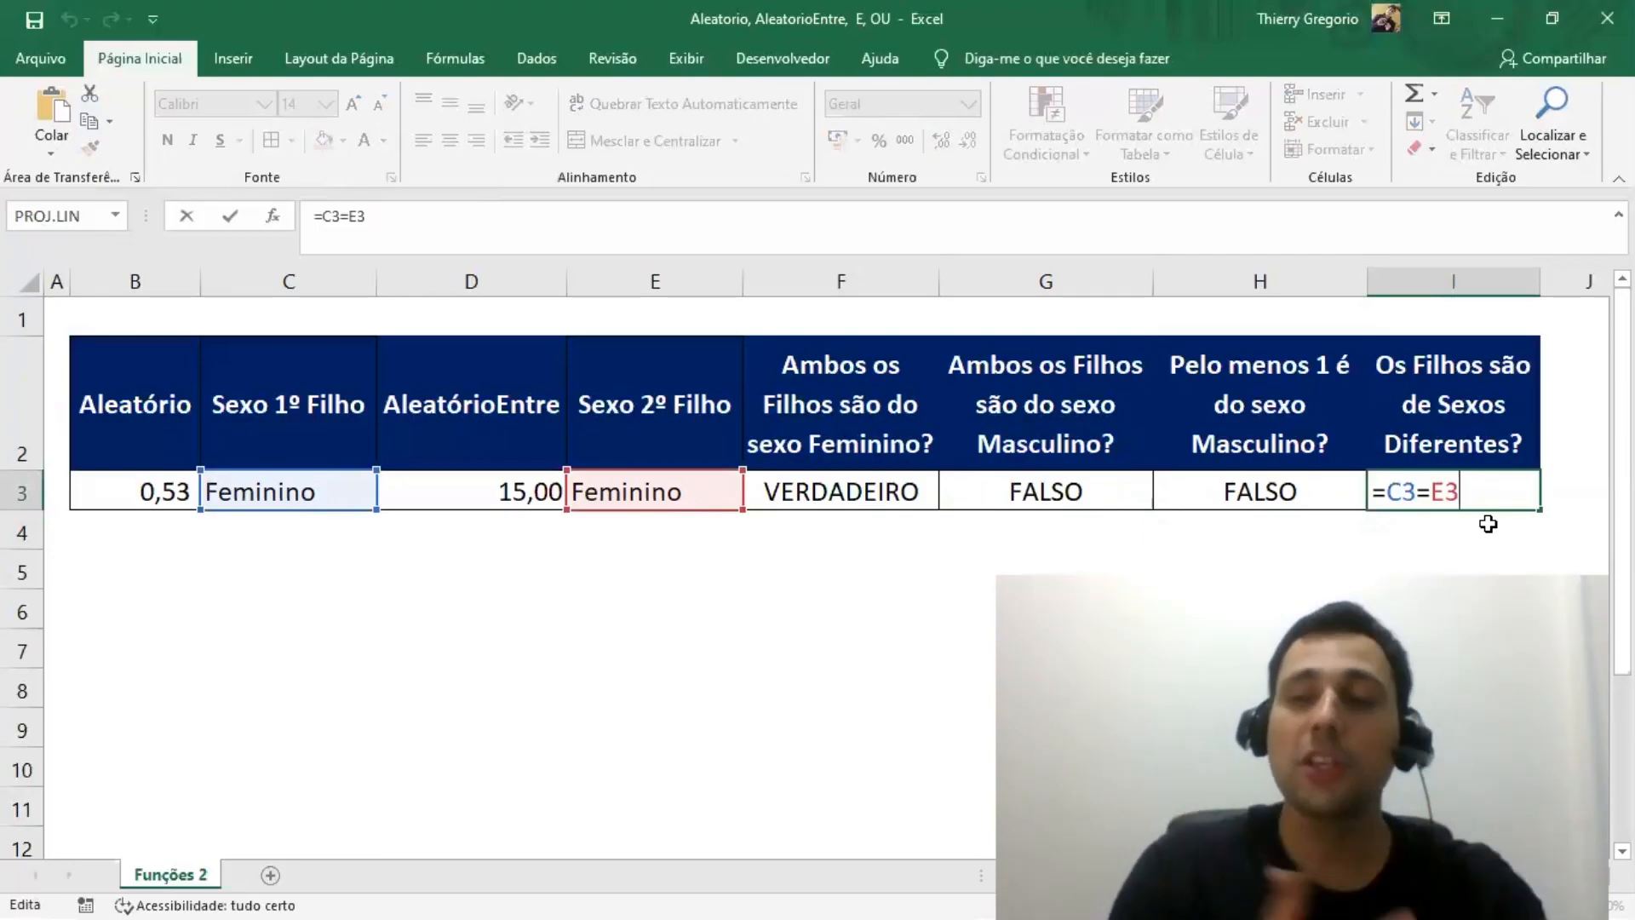
pyautogui.press('Left')
pyautogui.press('Left')
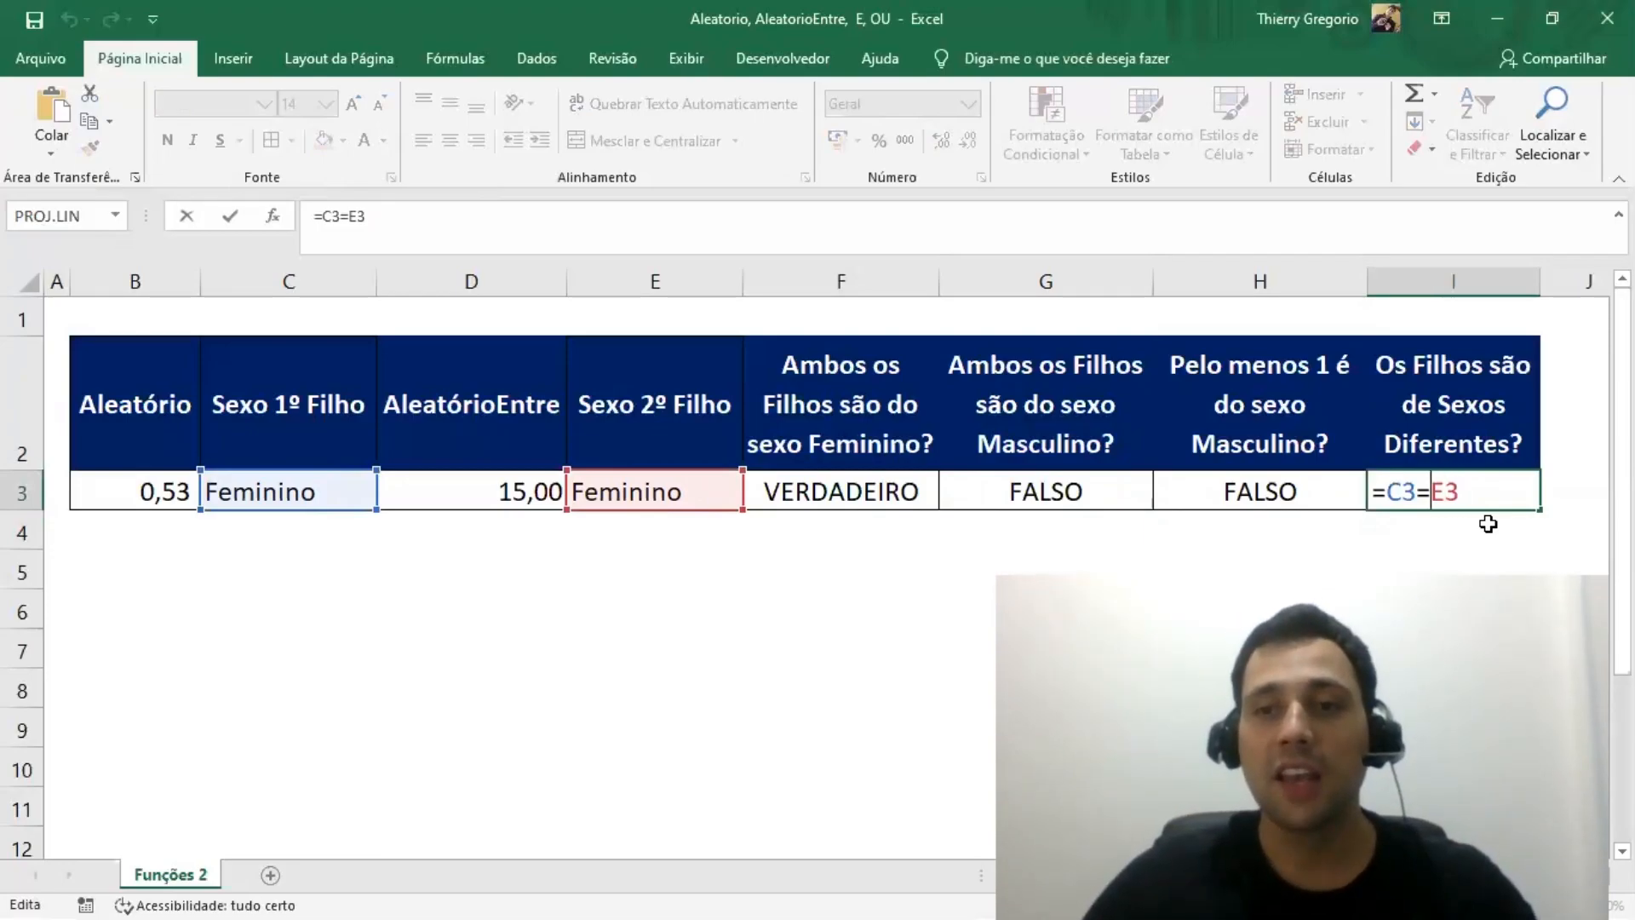
pyautogui.hotkey('shift', 'Left')
pyautogui.write('<>')
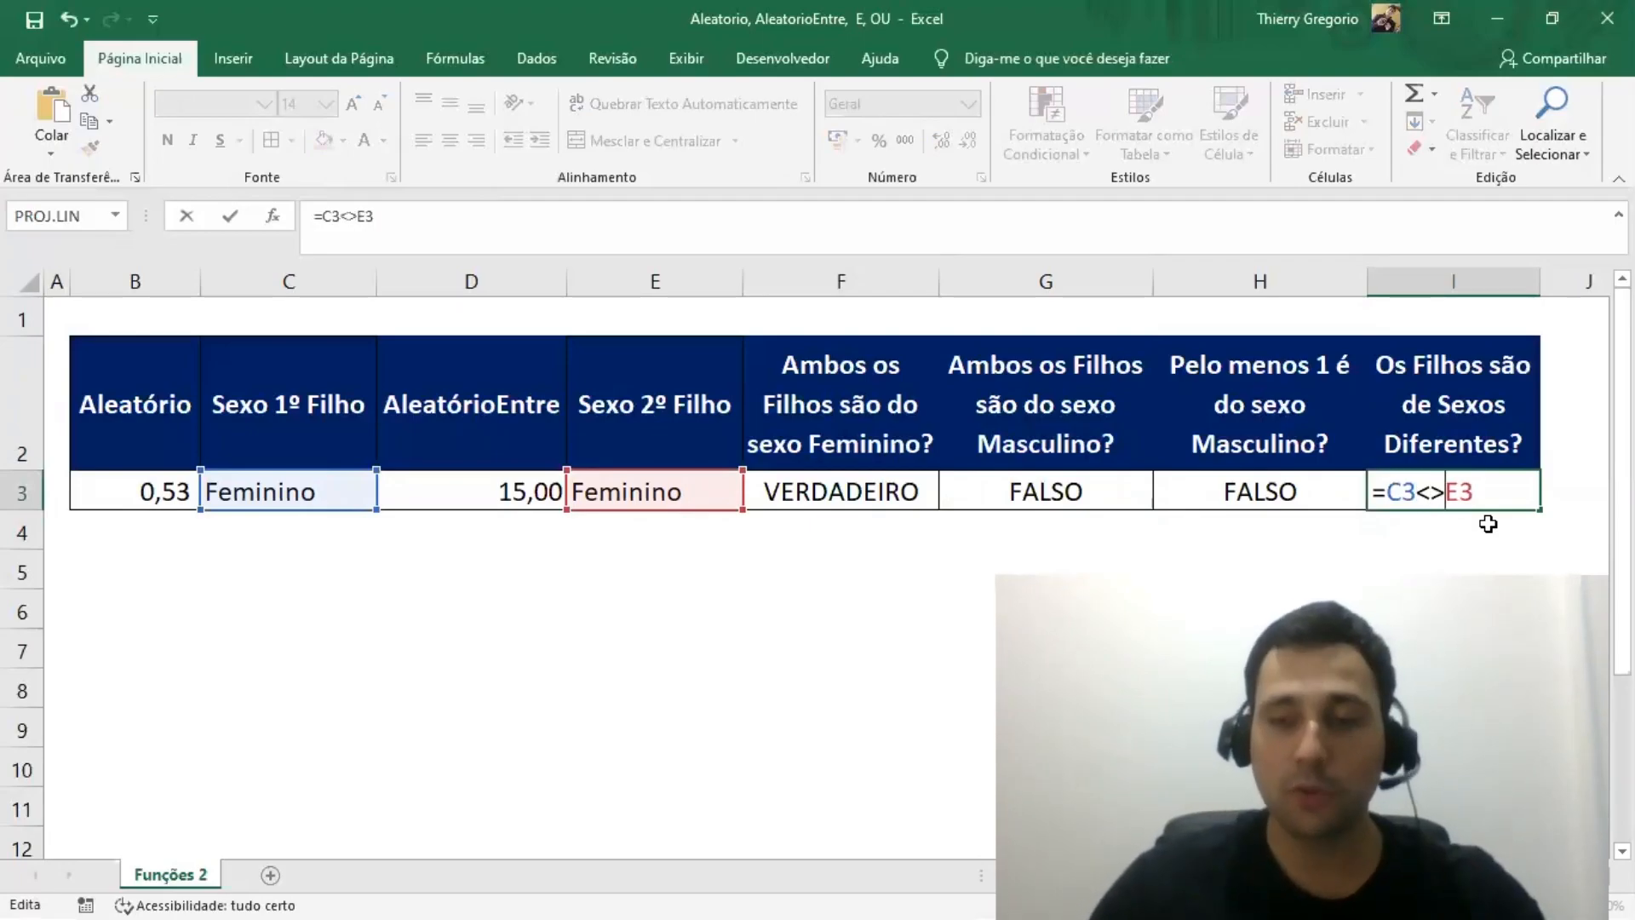
pyautogui.press('Return')
pyautogui.press('Up')
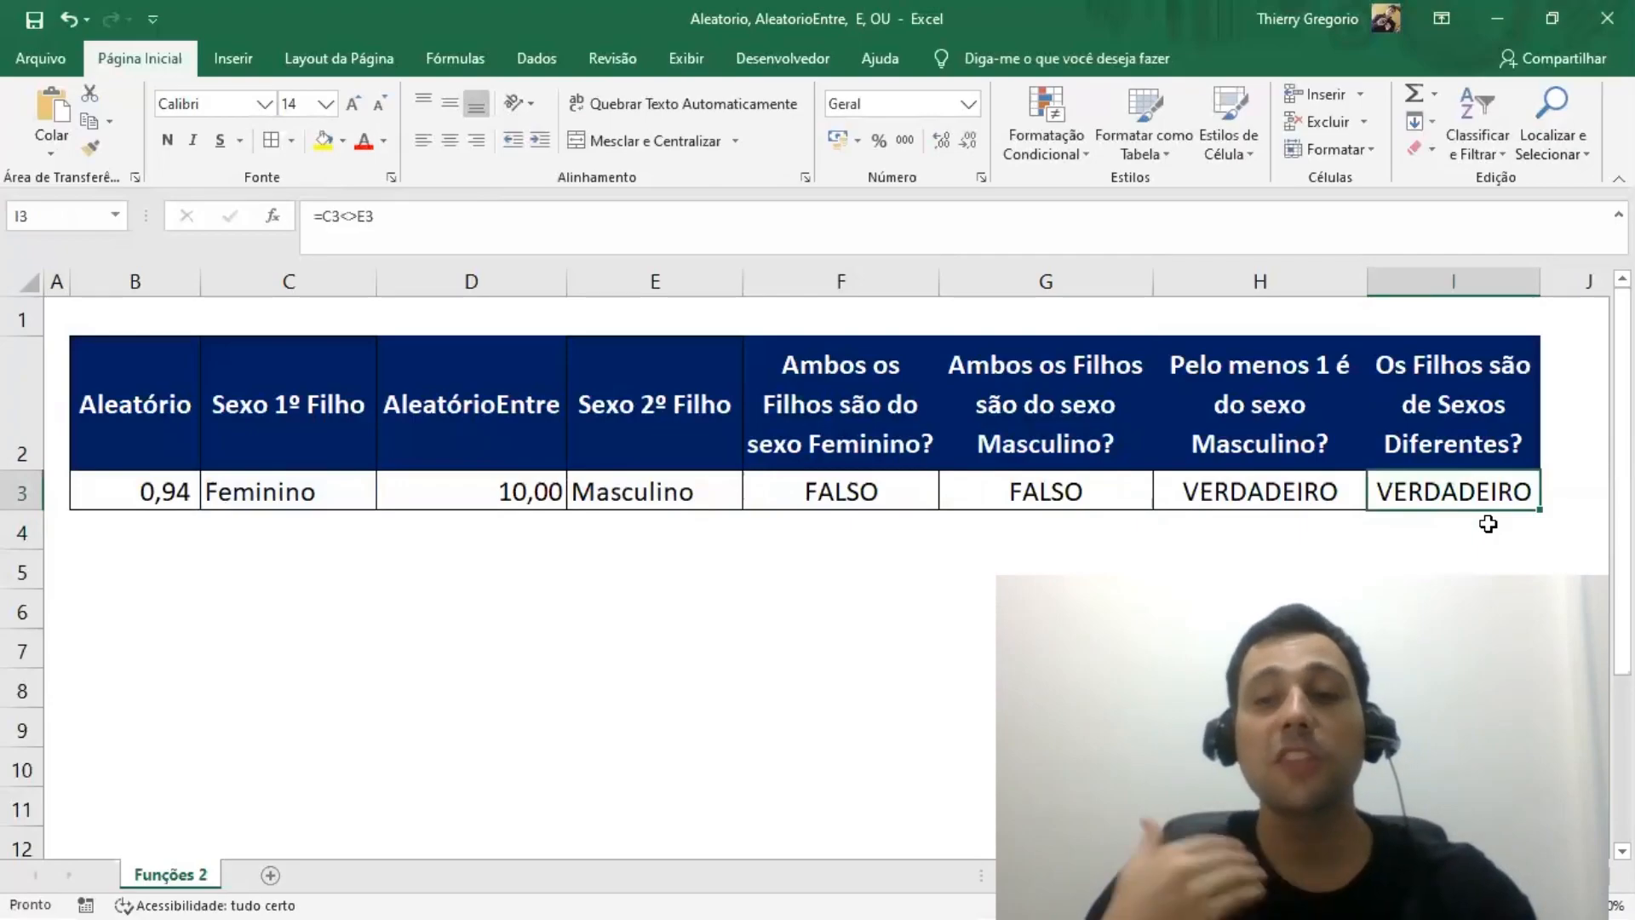